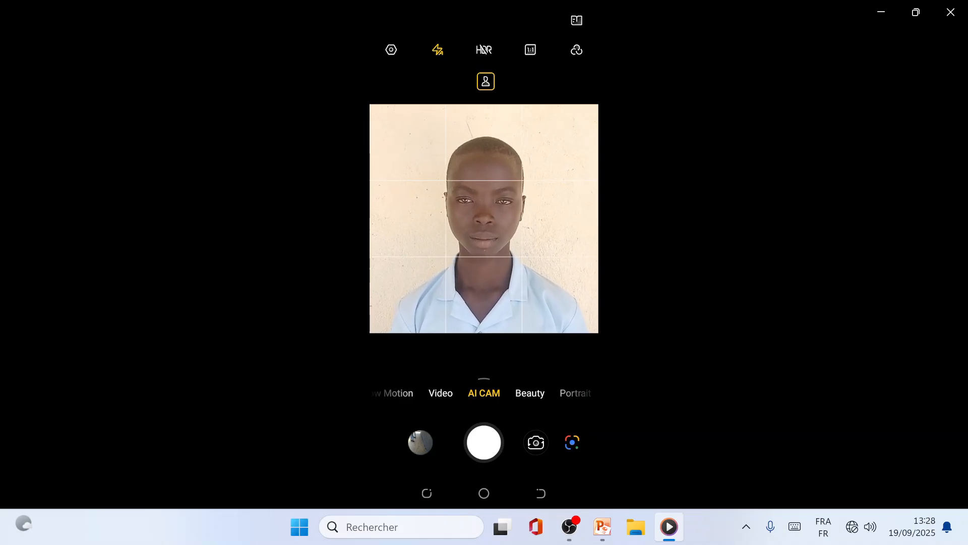
Close the video and open the PHOTOS PROBA 2026 folder inside EXAMENS 2026 to examine the candidate photos
{"action": "key", "text": "alt+F4"}
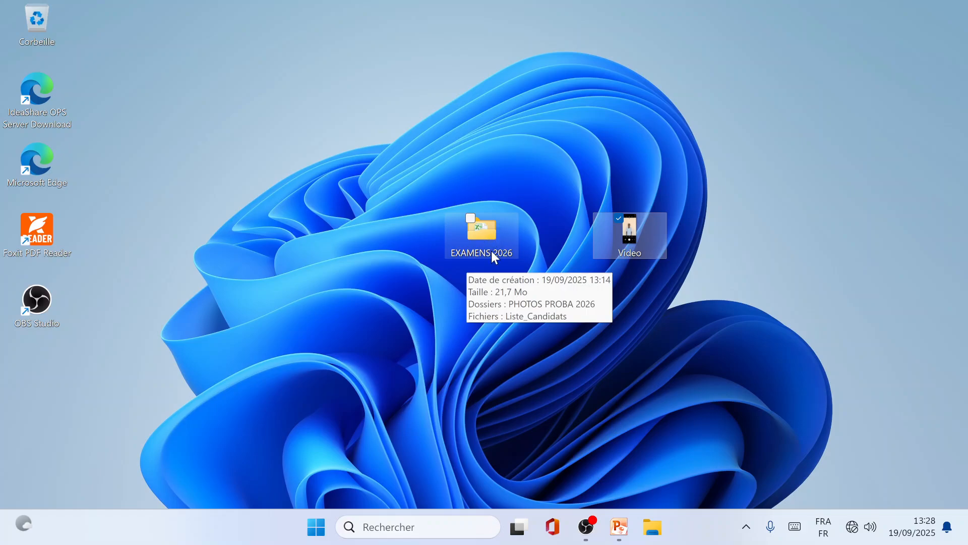
{"action": "double_click", "coordinate": [484, 236]}
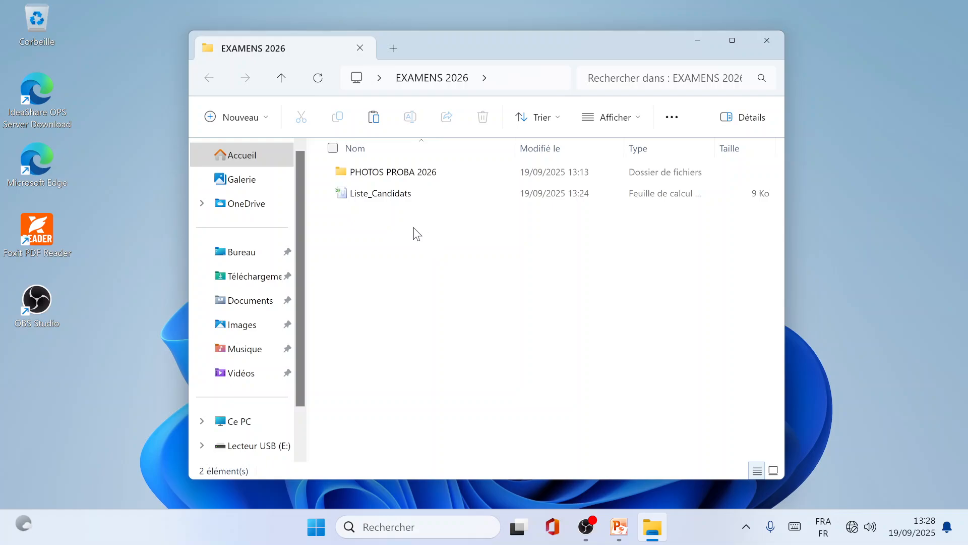
{"action": "double_click", "coordinate": [398, 173]}
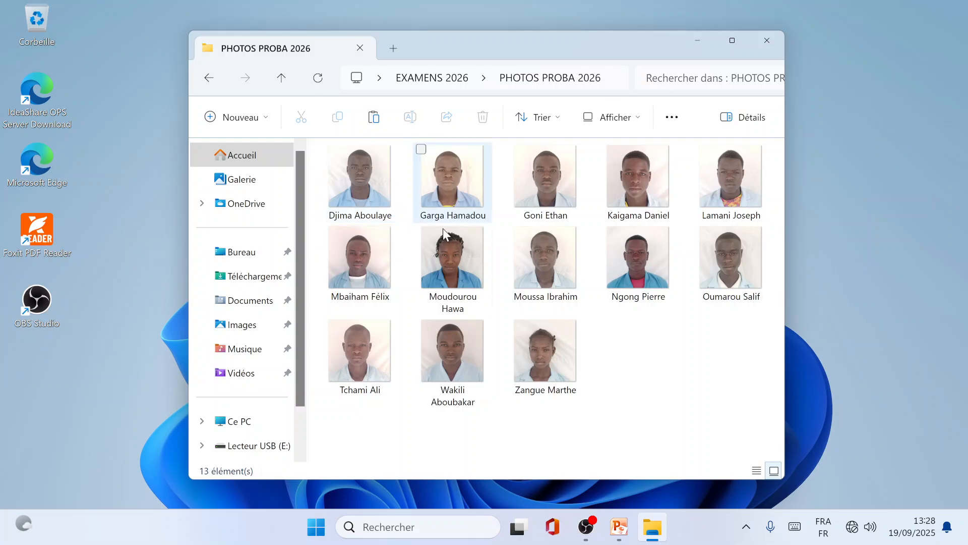
{"action": "mouse_move", "coordinate": [460, 255]}
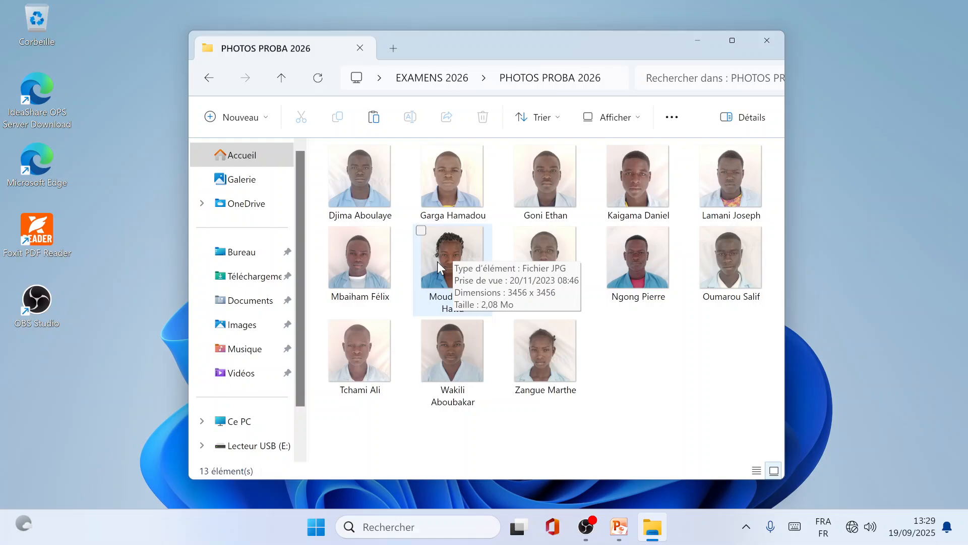
Open the first two candidate photos' file names for renaming, leave the editing and close the folder window
{"action": "left_click", "coordinate": [359, 216]}
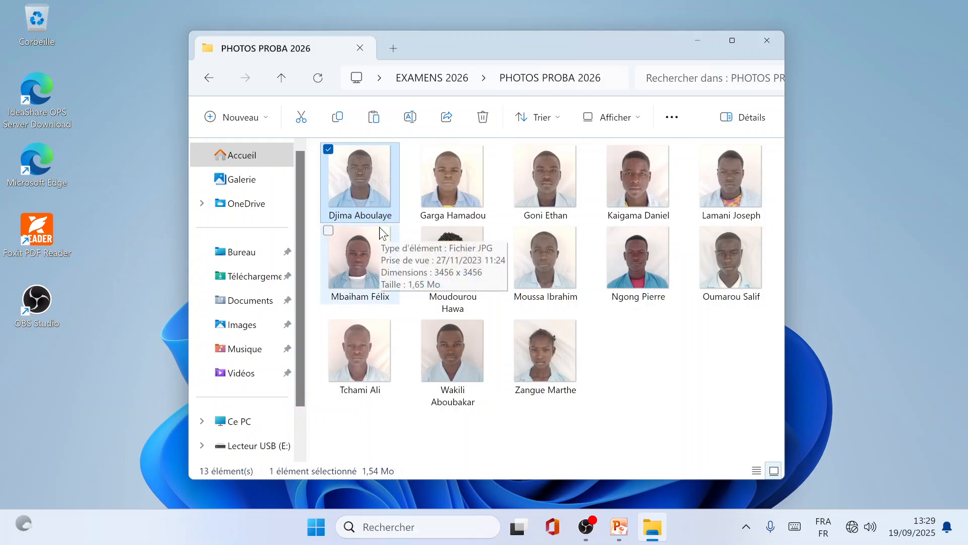
{"action": "key", "text": "F2"}
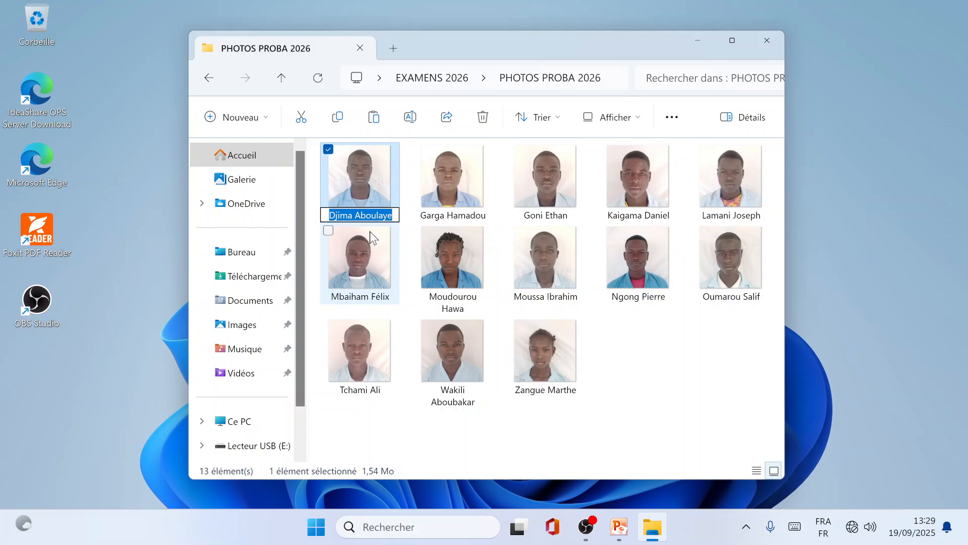
{"action": "key", "text": "Tab"}
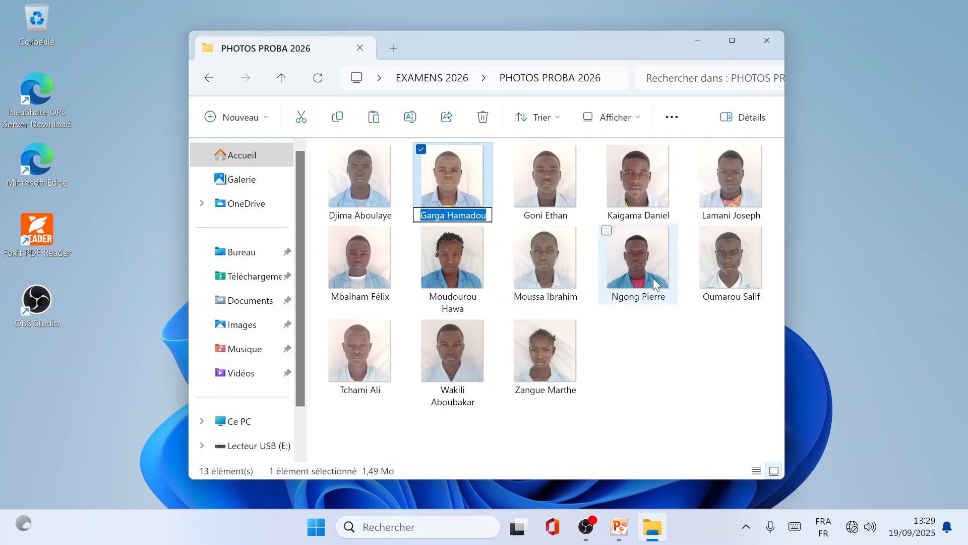
{"action": "left_click", "coordinate": [632, 381]}
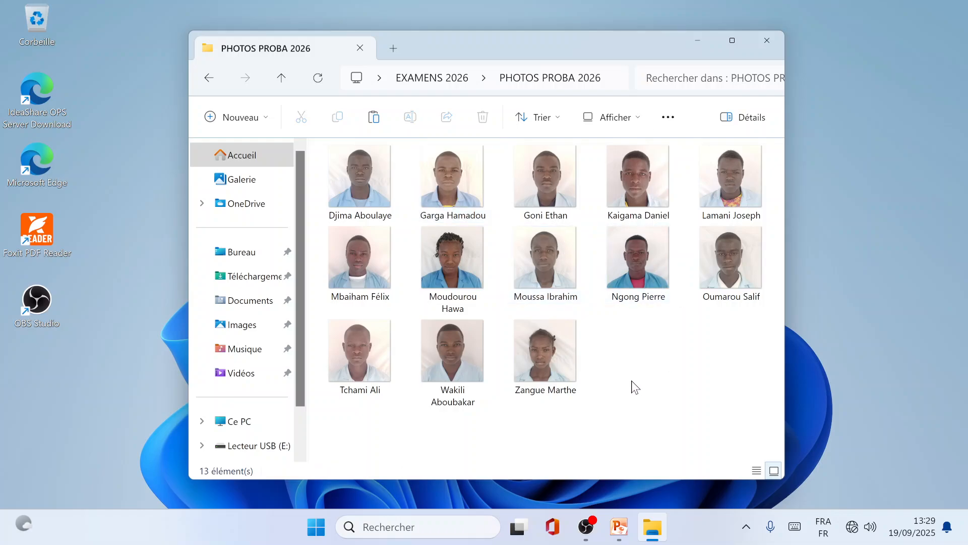
{"action": "left_click", "coordinate": [766, 41]}
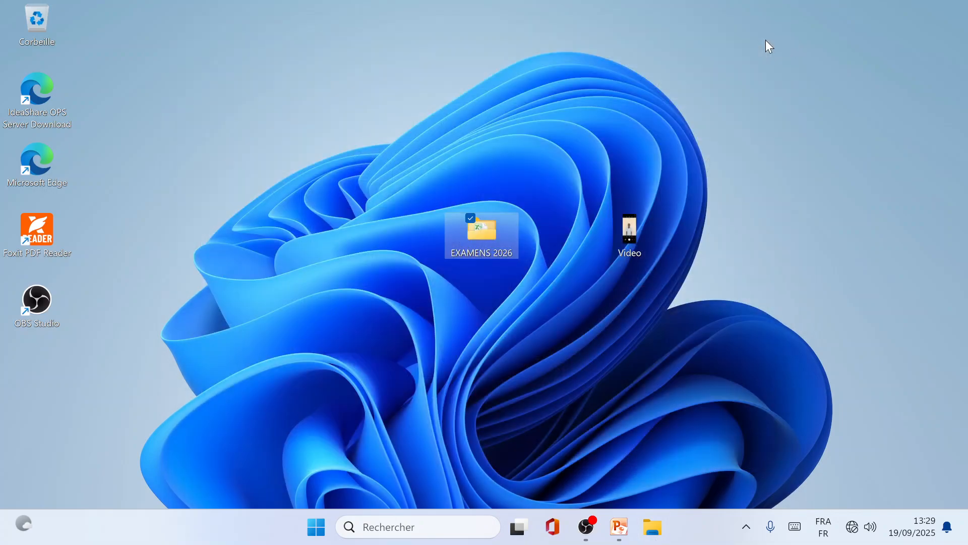
Open the Liste_Candidats workbook from the EXAMENS 2026 folder and check its Date, Nom, Code and Lien Photo headings
{"action": "double_click", "coordinate": [491, 247]}
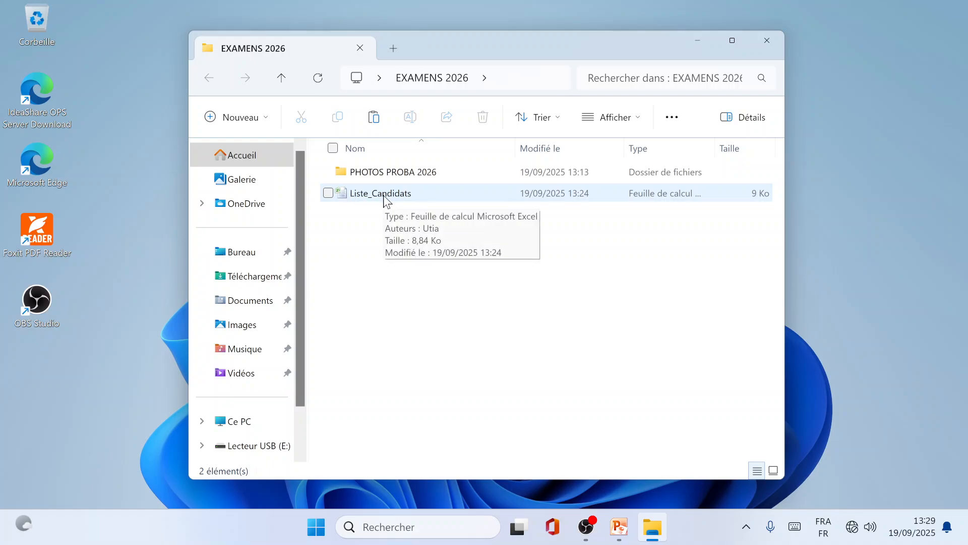
{"action": "double_click", "coordinate": [383, 195]}
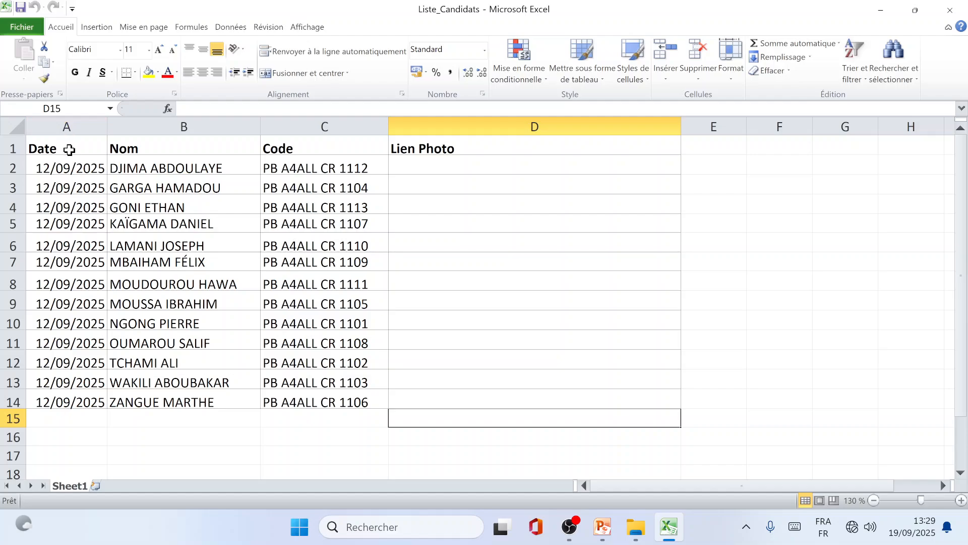
{"action": "left_click", "coordinate": [69, 150]}
{"action": "left_click", "coordinate": [141, 148]}
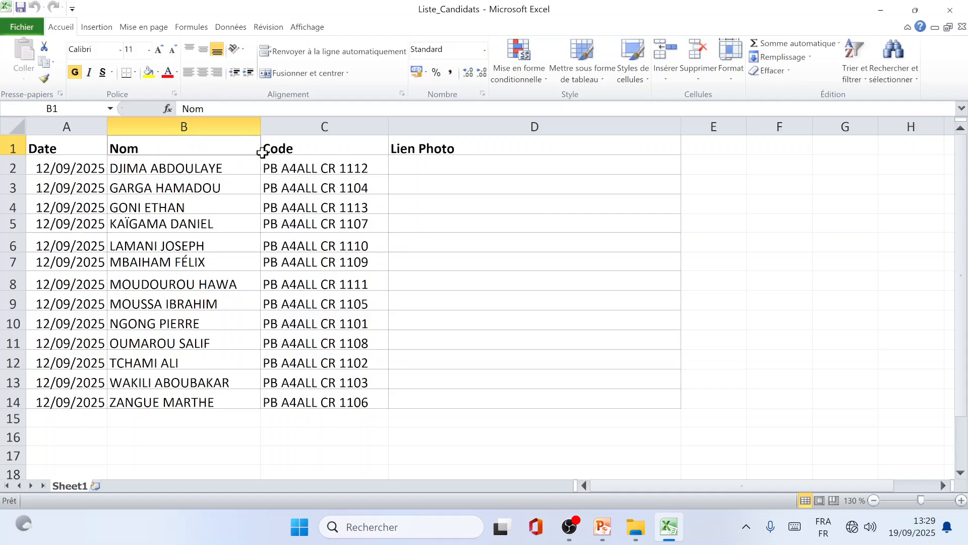
{"action": "left_click", "coordinate": [299, 152]}
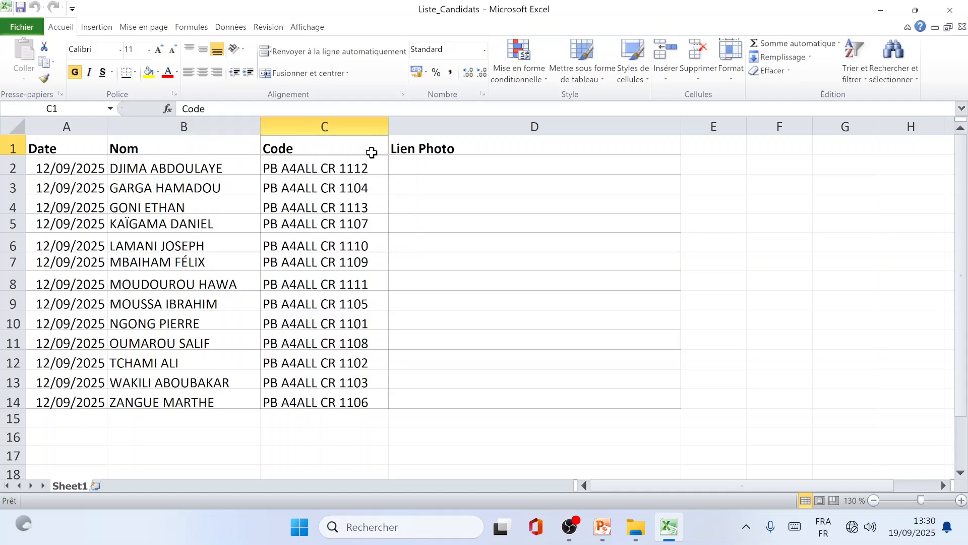
{"action": "left_click", "coordinate": [487, 150]}
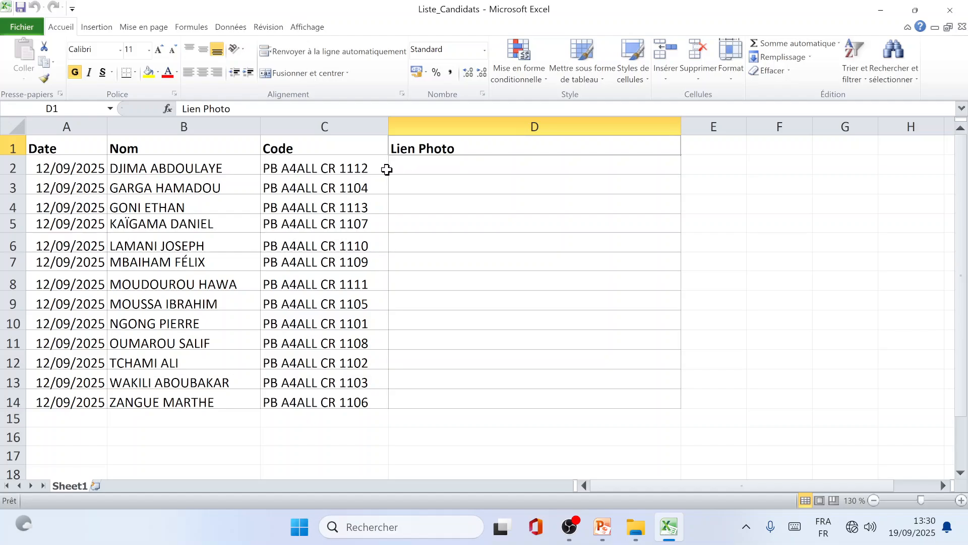
Copy the candidate code in C2 down the Code column through C14
{"action": "left_click", "coordinate": [372, 165]}
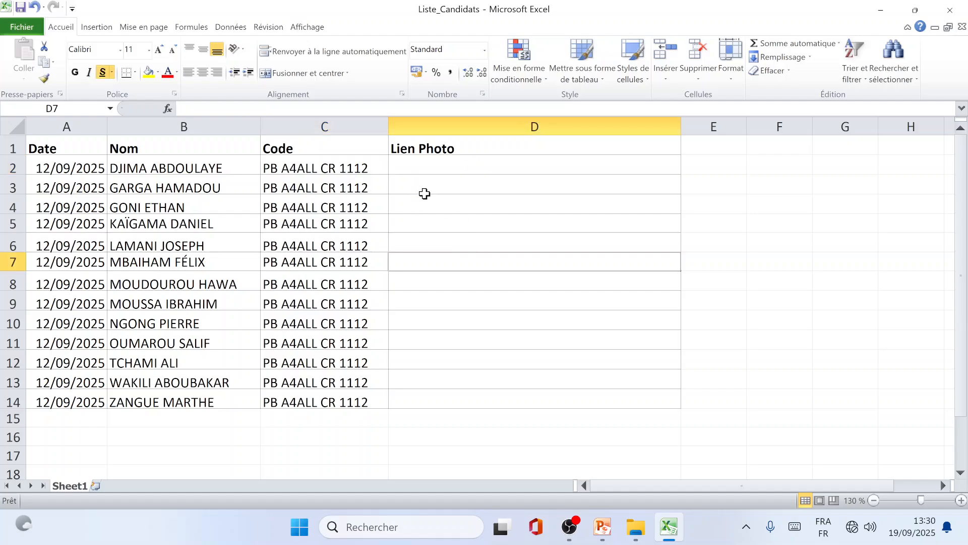
{"action": "left_click", "coordinate": [423, 187]}
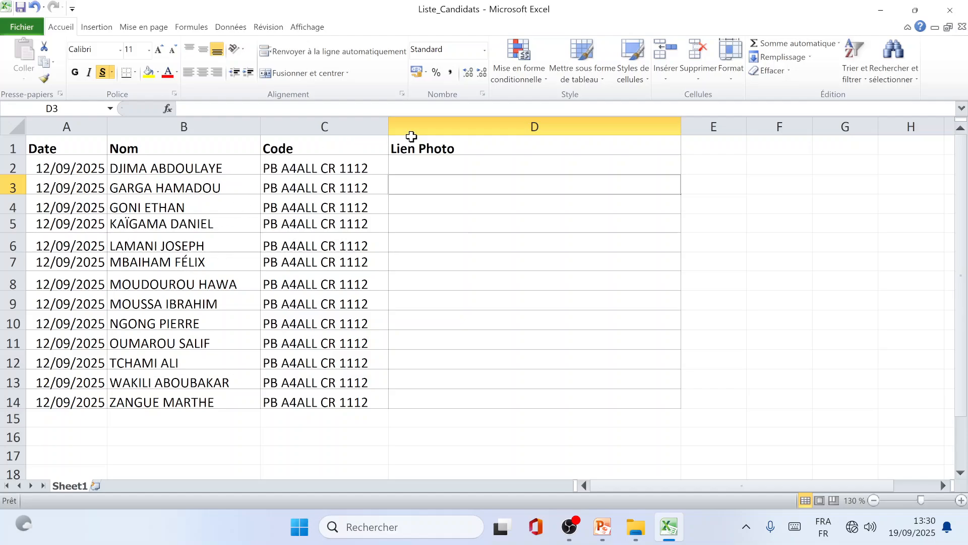
{"action": "left_click", "coordinate": [464, 168]}
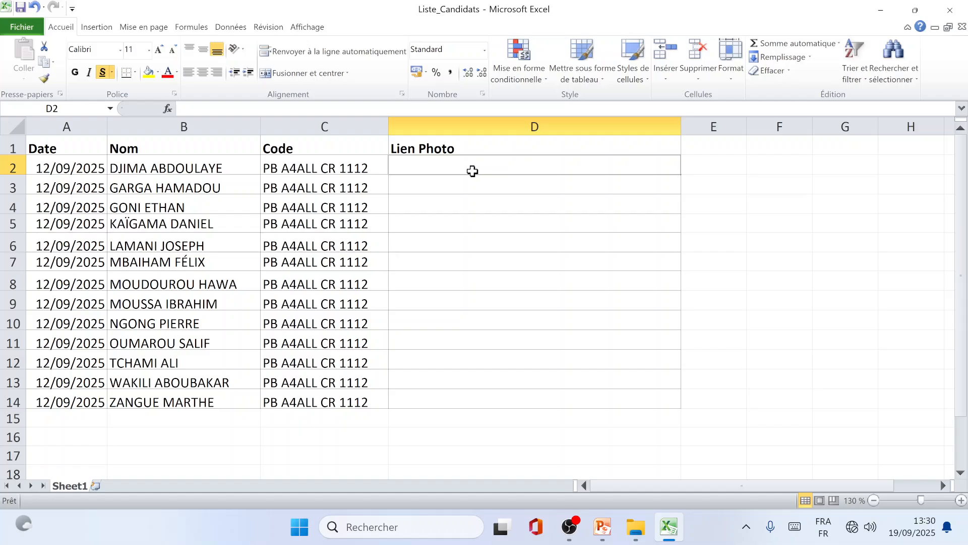
Minimize the workbook, check the photos in the PHOTOS PROBA 2026 folder and close the folder window
{"action": "left_click", "coordinate": [872, 15]}
{"action": "double_click", "coordinate": [426, 174]}
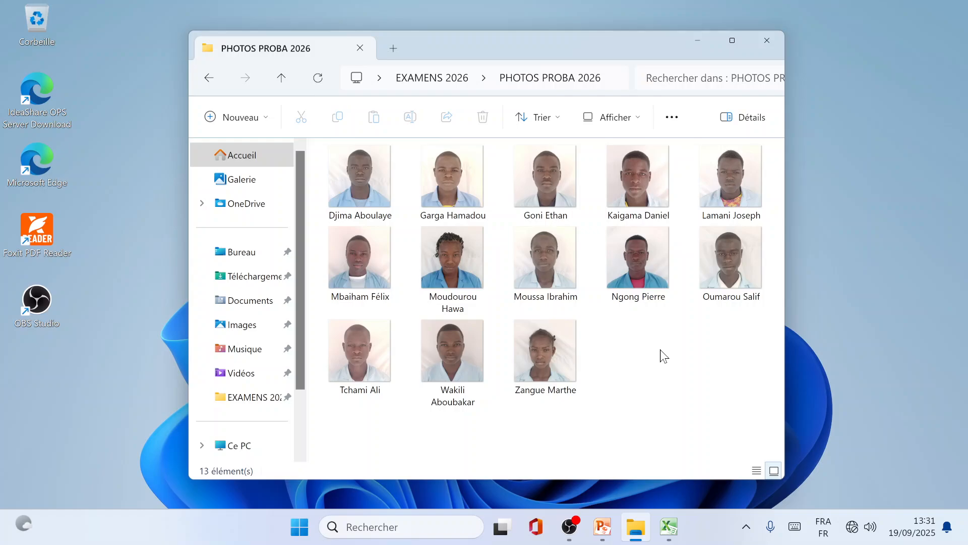
{"action": "left_click", "coordinate": [770, 39]}
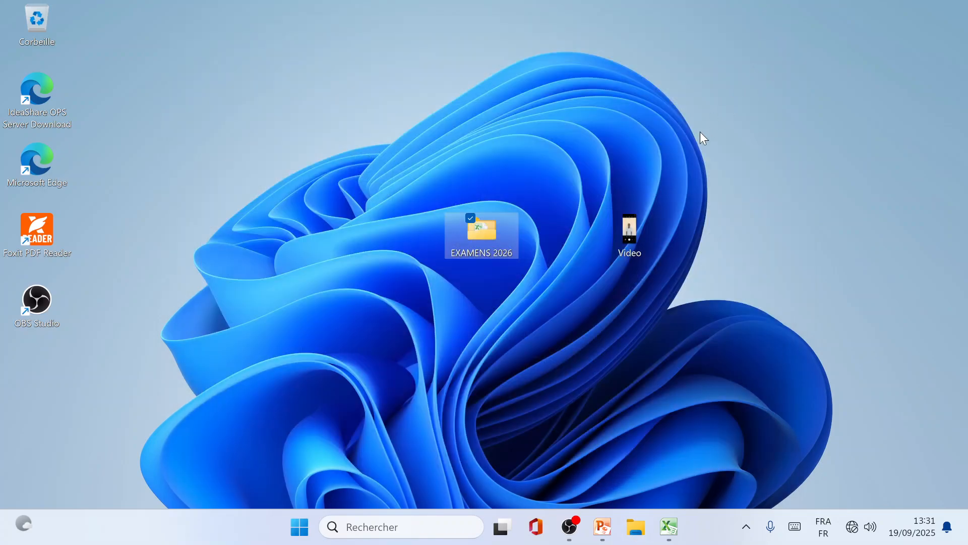
Return to the Liste_Candidats workbook and insert a hyperlink in D2 to the first candidate's JPG in the PHOTOS PROBA 2026 folder
{"action": "left_click", "coordinate": [668, 527]}
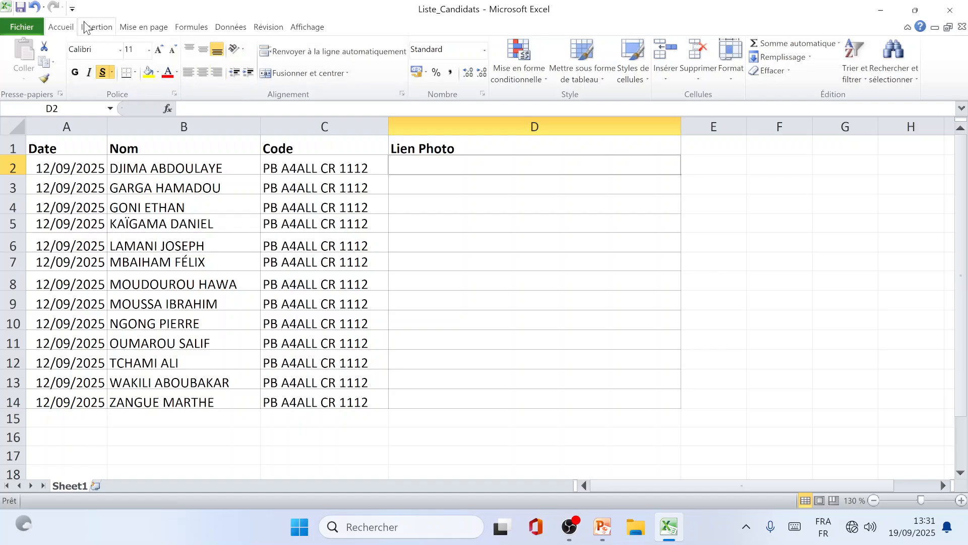
{"action": "left_click", "coordinate": [98, 31]}
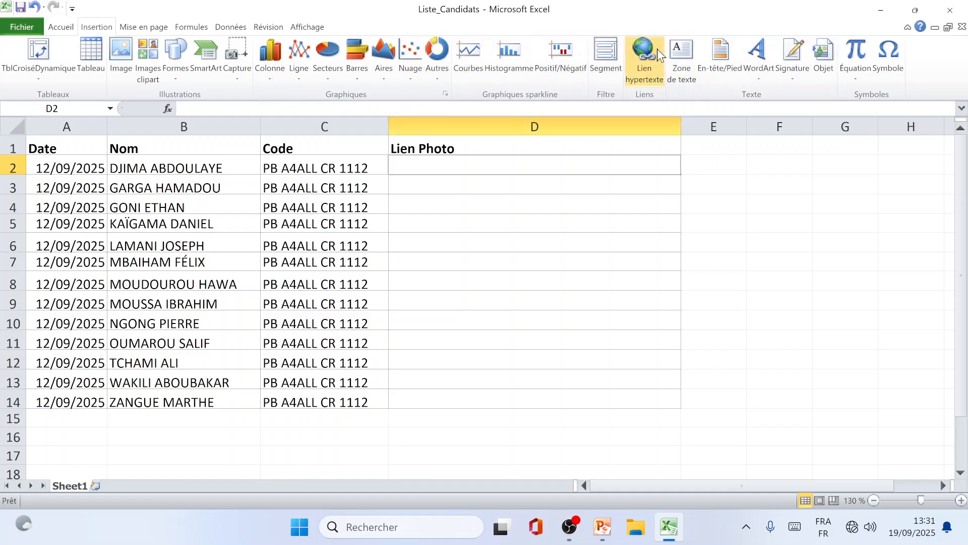
{"action": "left_click", "coordinate": [646, 63]}
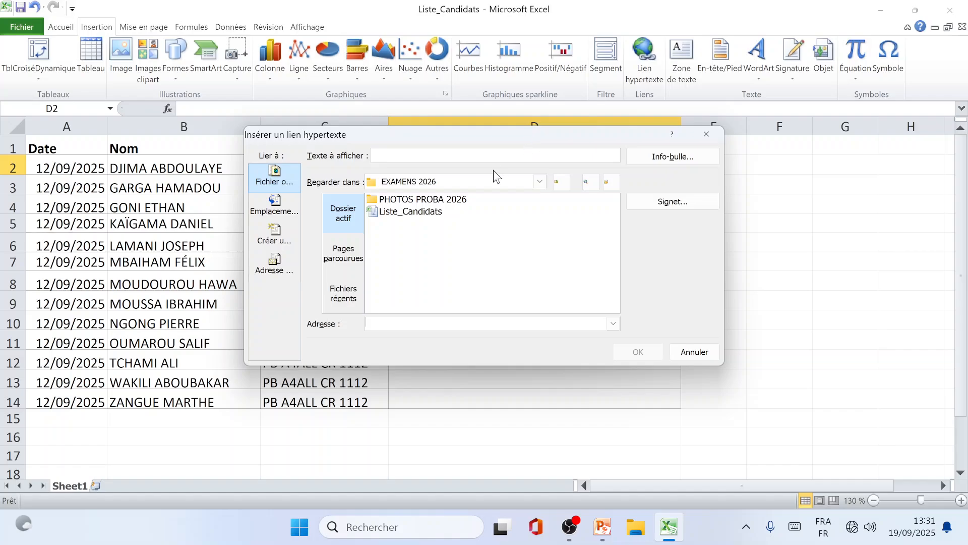
{"action": "left_click", "coordinate": [406, 199]}
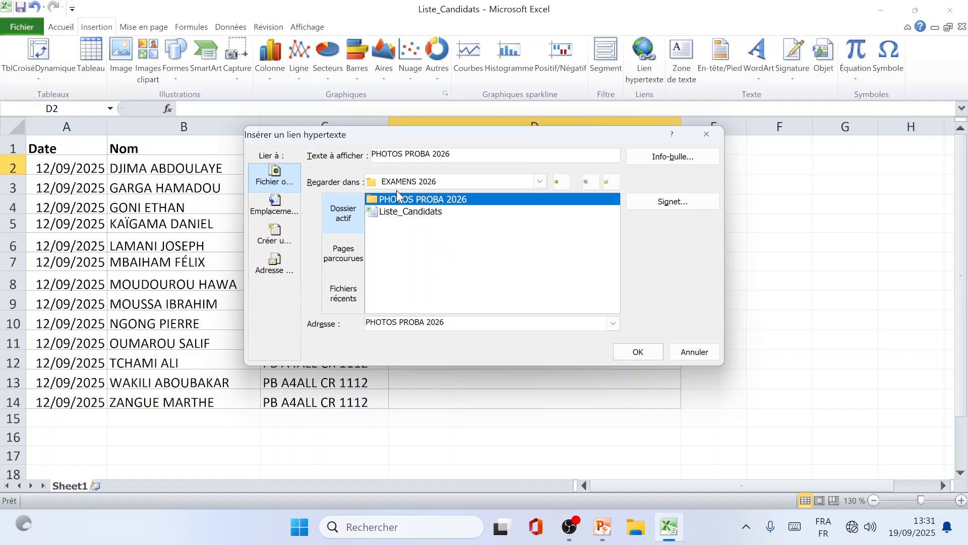
{"action": "double_click", "coordinate": [420, 202]}
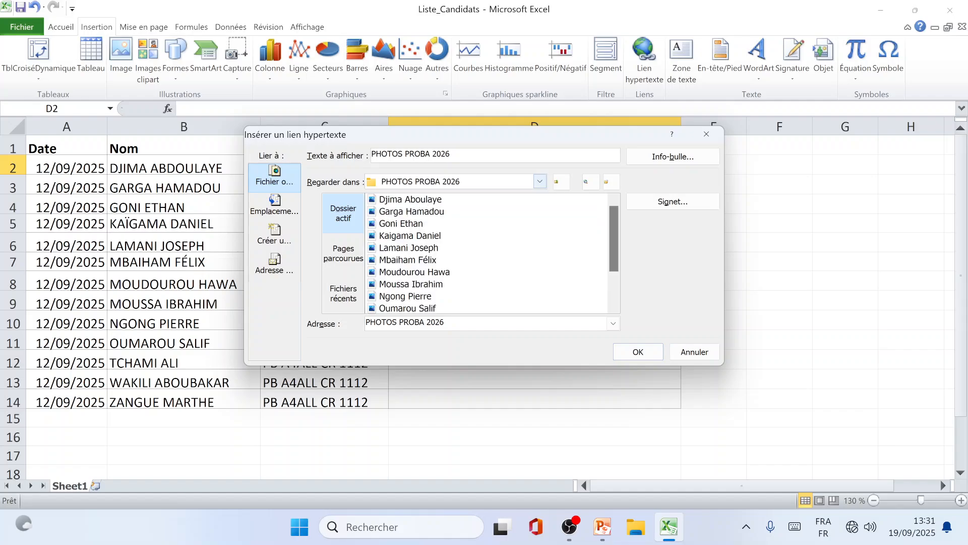
{"action": "left_click_drag", "start_coordinate": [410, 135], "coordinate": [571, 199]}
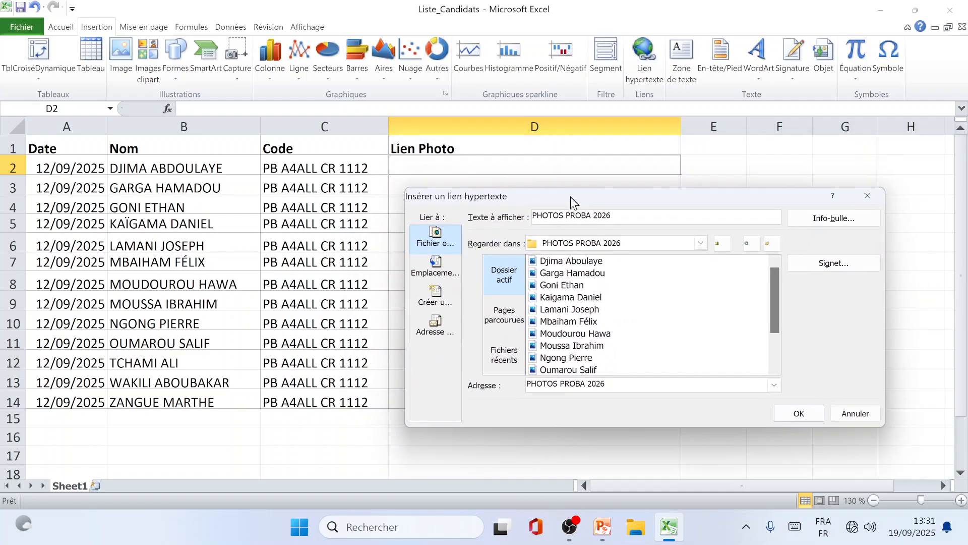
{"action": "left_click", "coordinate": [572, 263]}
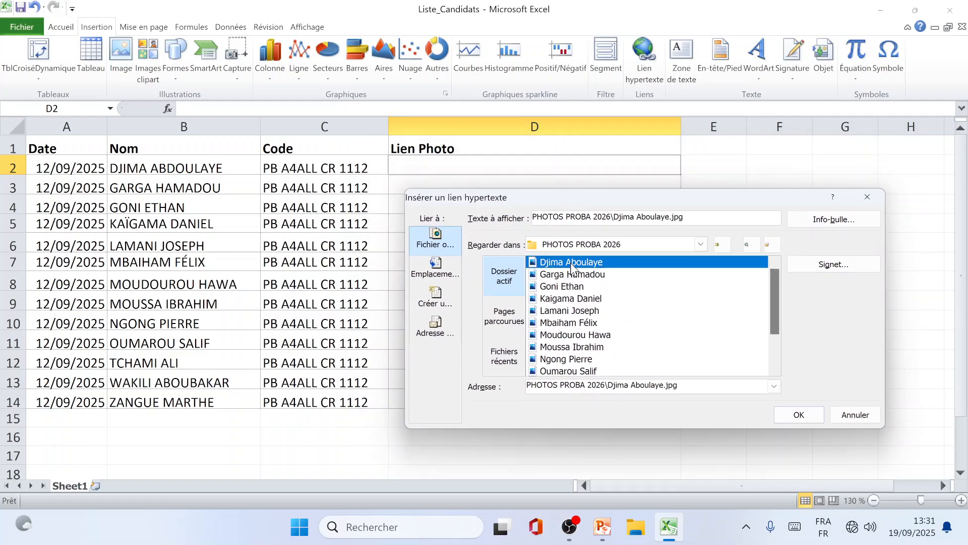
{"action": "left_click", "coordinate": [785, 419]}
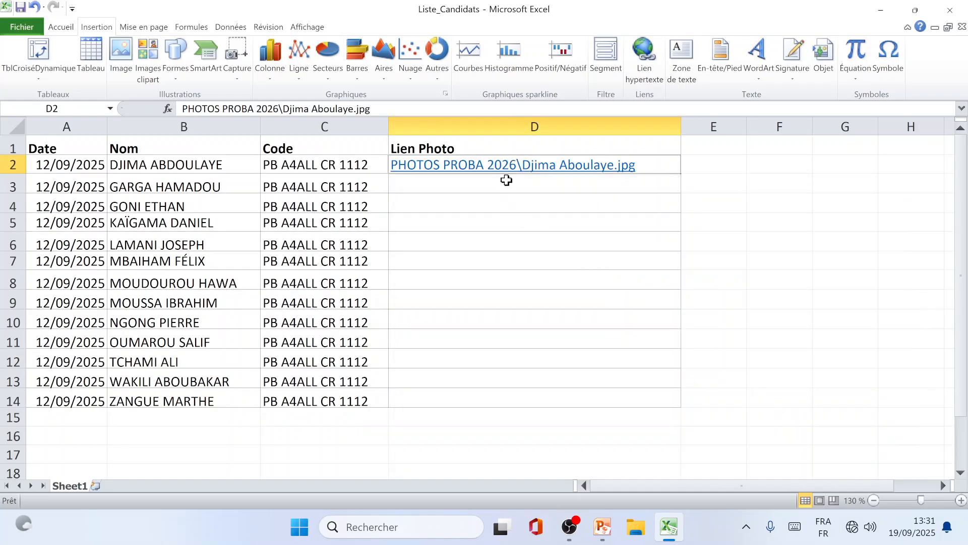
Test the photo link in D2 by opening it with Photos, view the picture and close it
{"action": "left_click", "coordinate": [513, 167]}
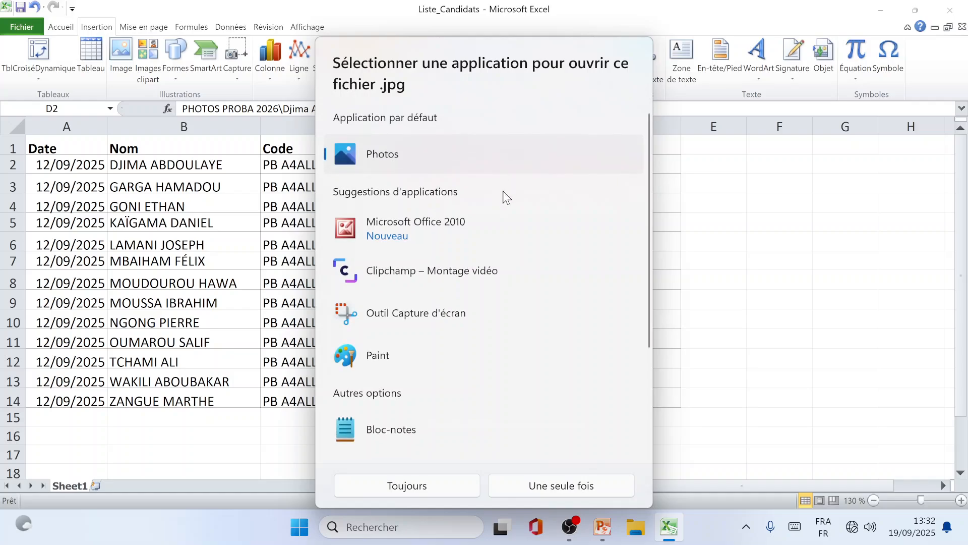
{"action": "double_click", "coordinate": [369, 156]}
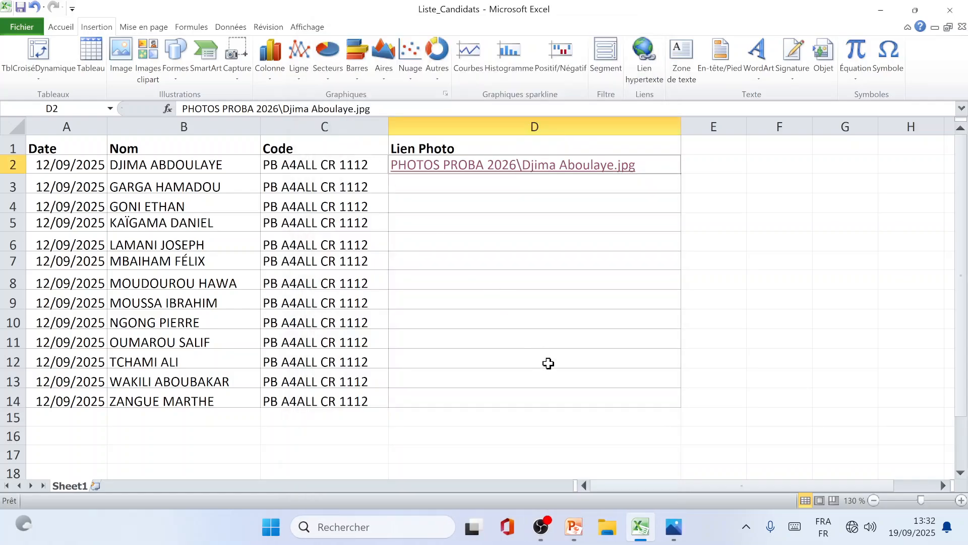
{"action": "mouse_move", "coordinate": [691, 521]}
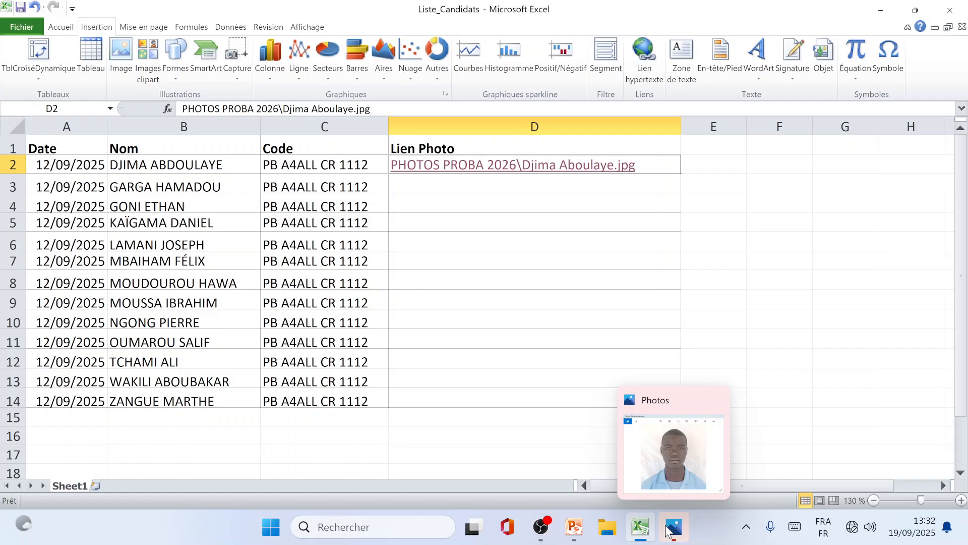
{"action": "left_click", "coordinate": [664, 458]}
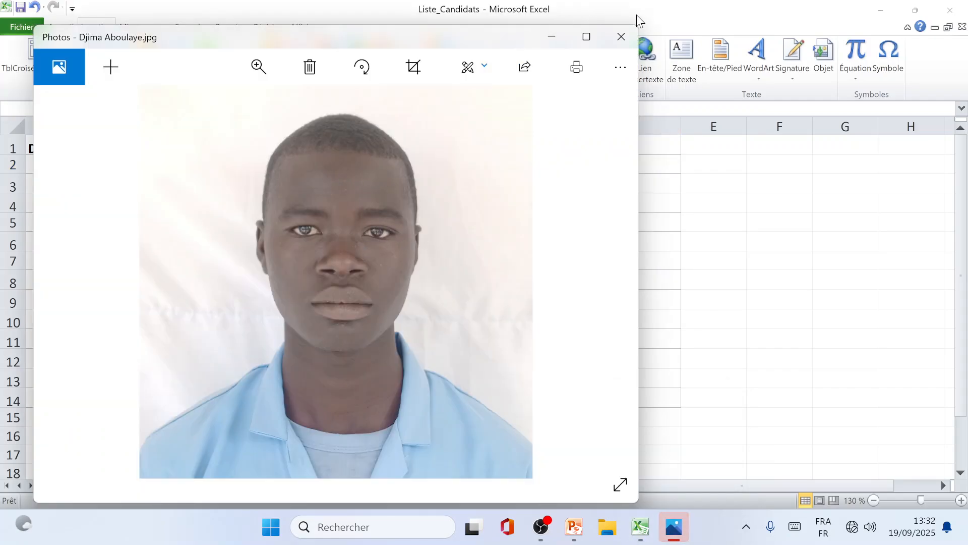
{"action": "left_click", "coordinate": [621, 37]}
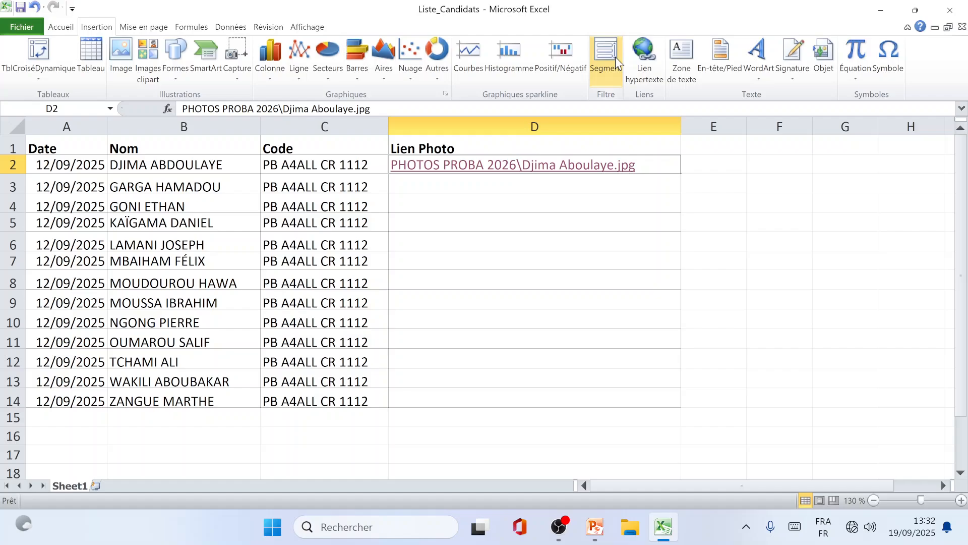
Insert a hyperlink in D3 to the second candidate's JPG in the PHOTOS PROBA 2026 folder
{"action": "left_click", "coordinate": [469, 186]}
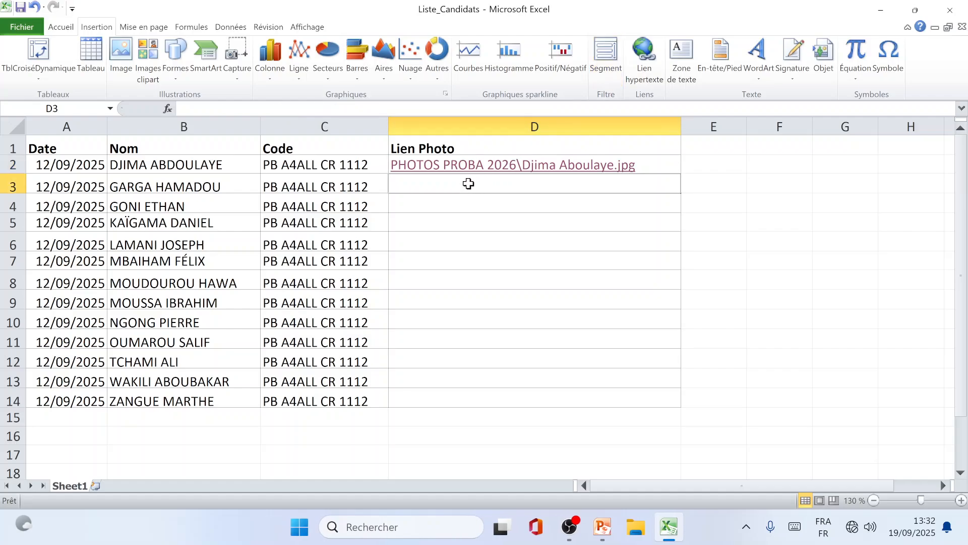
{"action": "left_click", "coordinate": [646, 74]}
{"action": "double_click", "coordinate": [557, 263]}
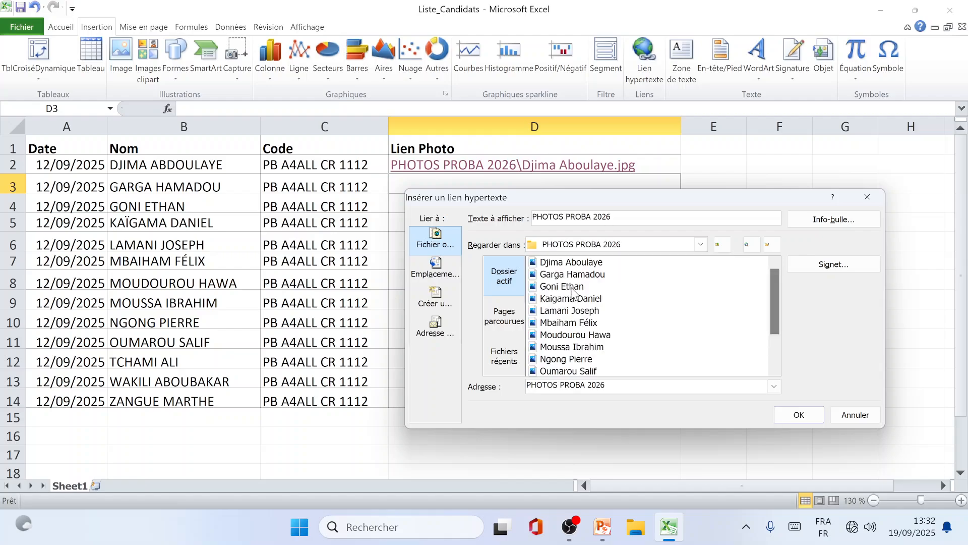
{"action": "double_click", "coordinate": [573, 274]}
{"action": "left_click", "coordinate": [579, 209]}
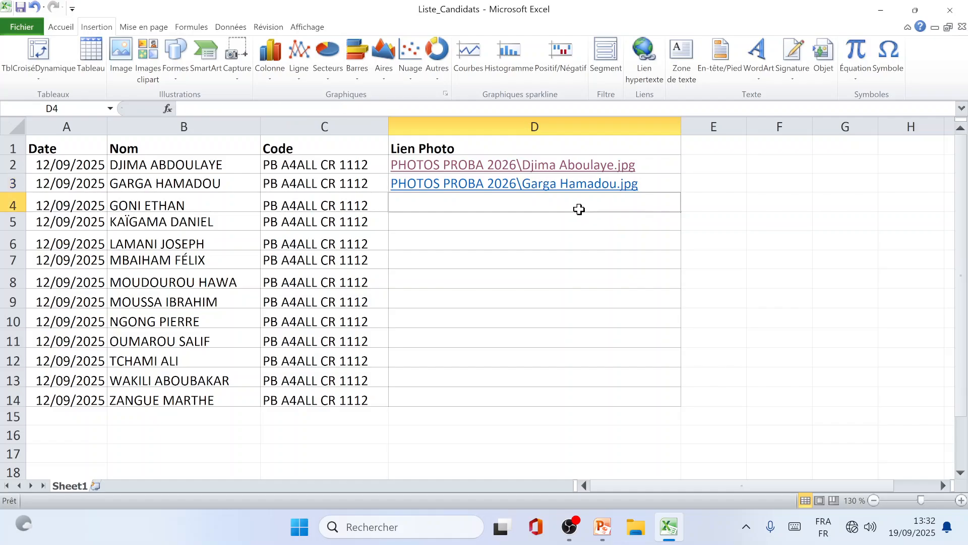
Insert a hyperlink in D4 to the third candidate's JPG in the PHOTOS PROBA 2026 folder
{"action": "left_click", "coordinate": [641, 56]}
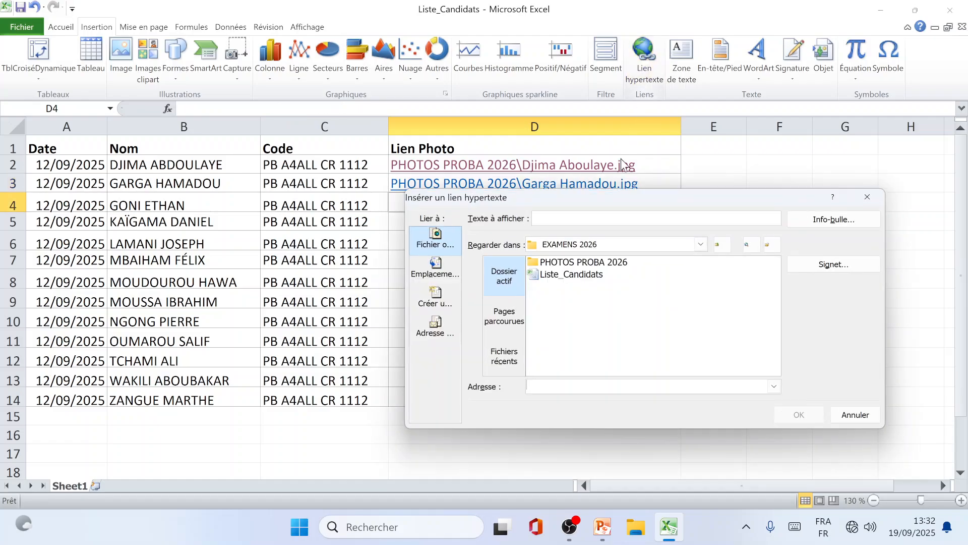
{"action": "double_click", "coordinate": [565, 263]}
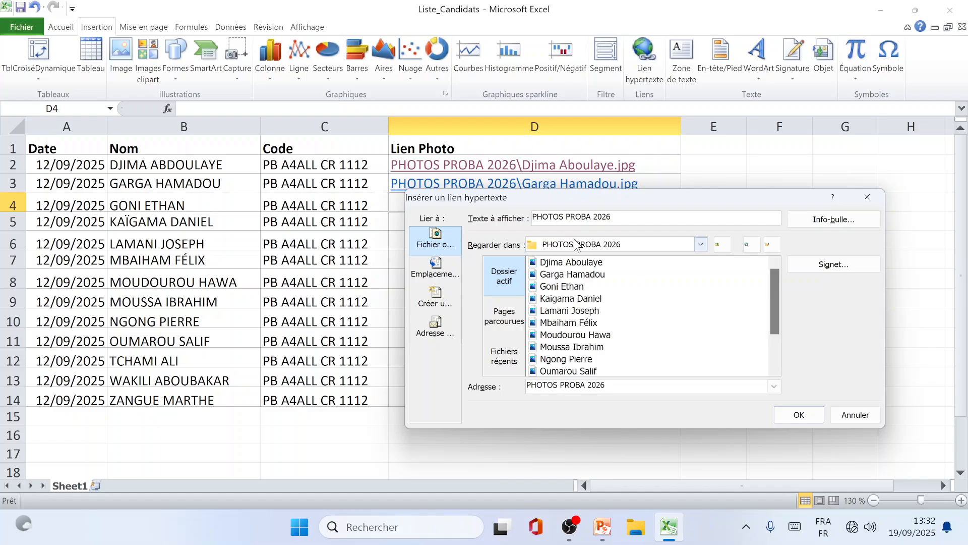
{"action": "double_click", "coordinate": [561, 286]}
Insert a hyperlink in D5 to the fourth candidate's JPG in the PHOTOS PROBA 2026 folder
{"action": "left_click", "coordinate": [510, 220]}
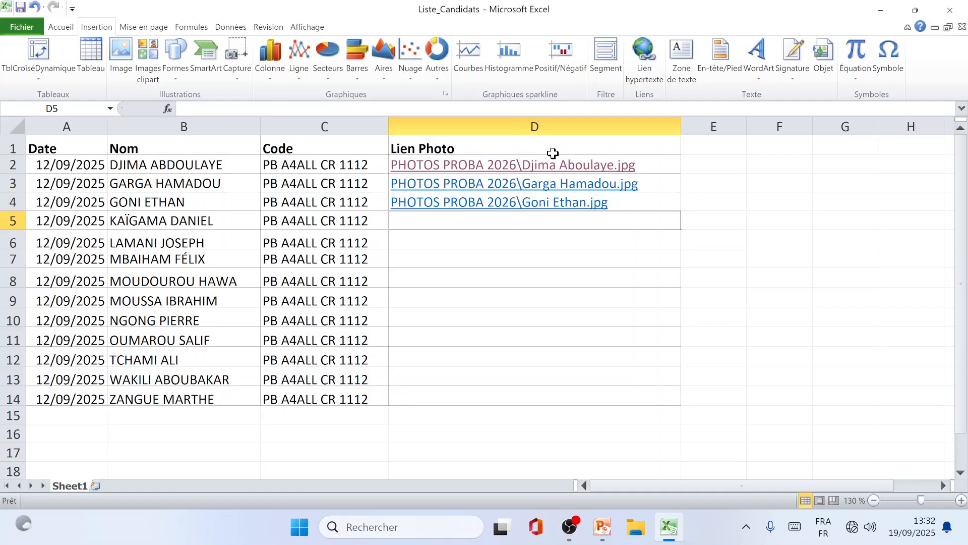
{"action": "left_click", "coordinate": [648, 61]}
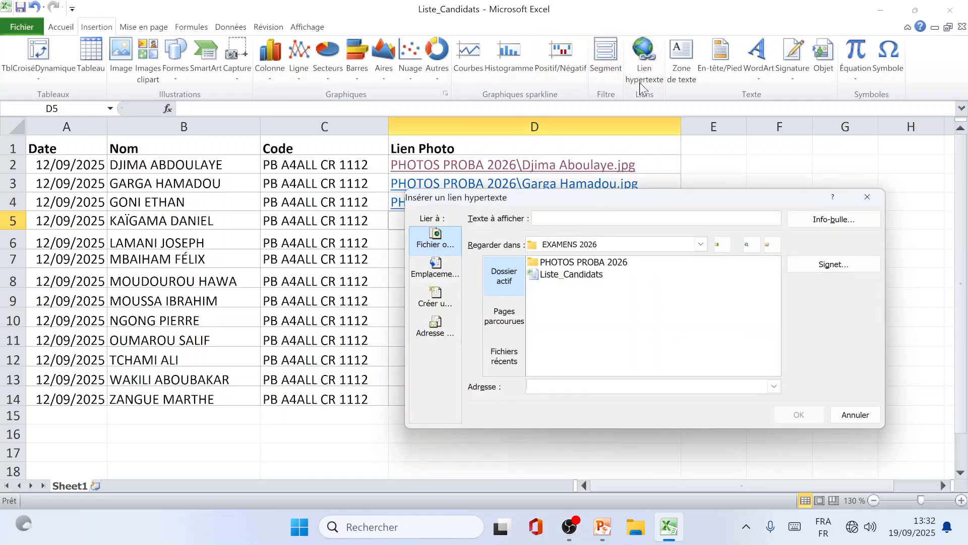
{"action": "double_click", "coordinate": [559, 263]}
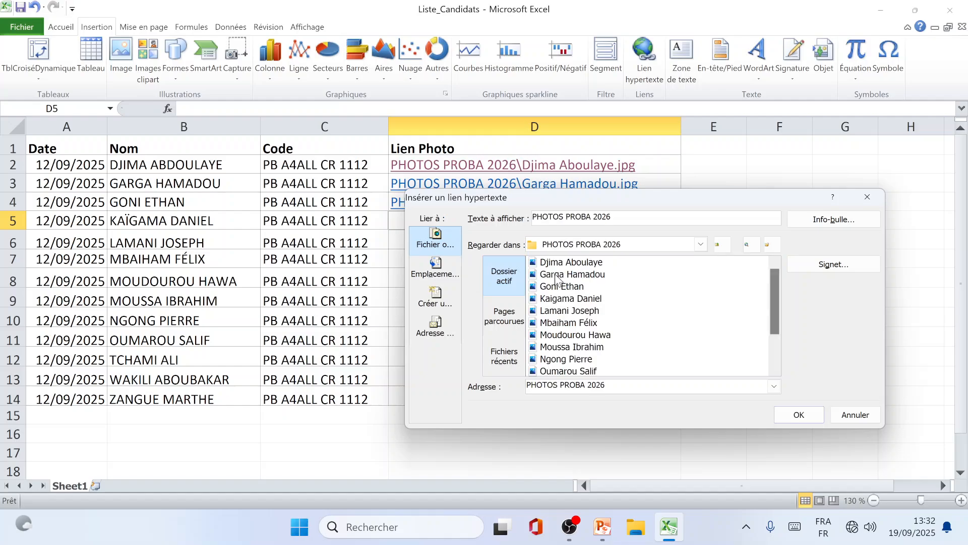
{"action": "double_click", "coordinate": [550, 298]}
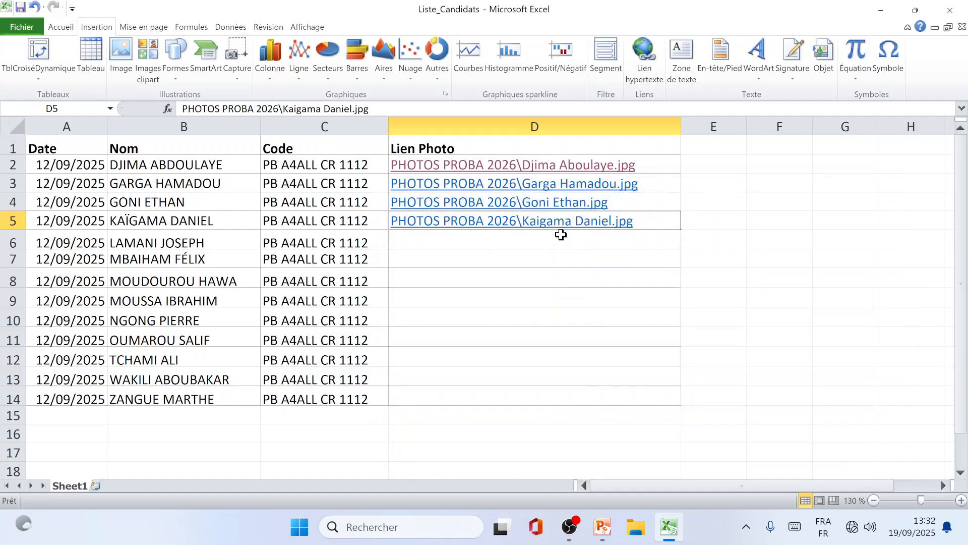
Insert a hyperlink in D6 to the fifth candidate's JPG in the PHOTOS PROBA 2026 folder
{"action": "left_click", "coordinate": [561, 235]}
{"action": "left_click", "coordinate": [644, 71]}
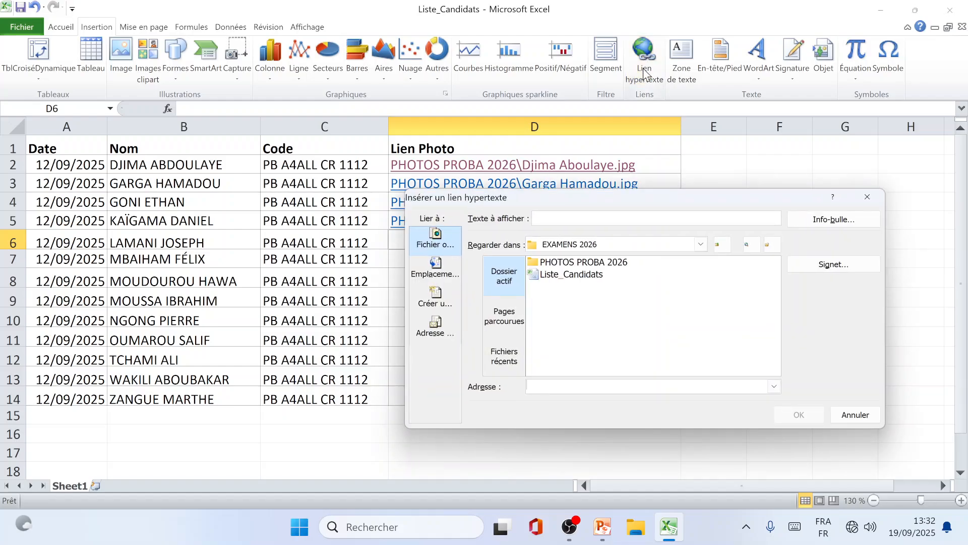
{"action": "double_click", "coordinate": [549, 264]}
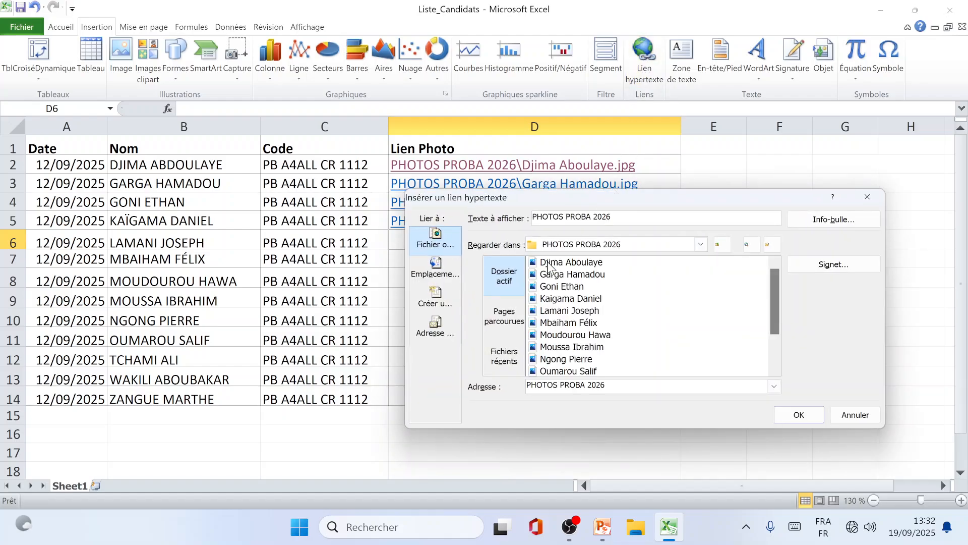
{"action": "left_click", "coordinate": [561, 313]}
{"action": "double_click", "coordinate": [561, 315]}
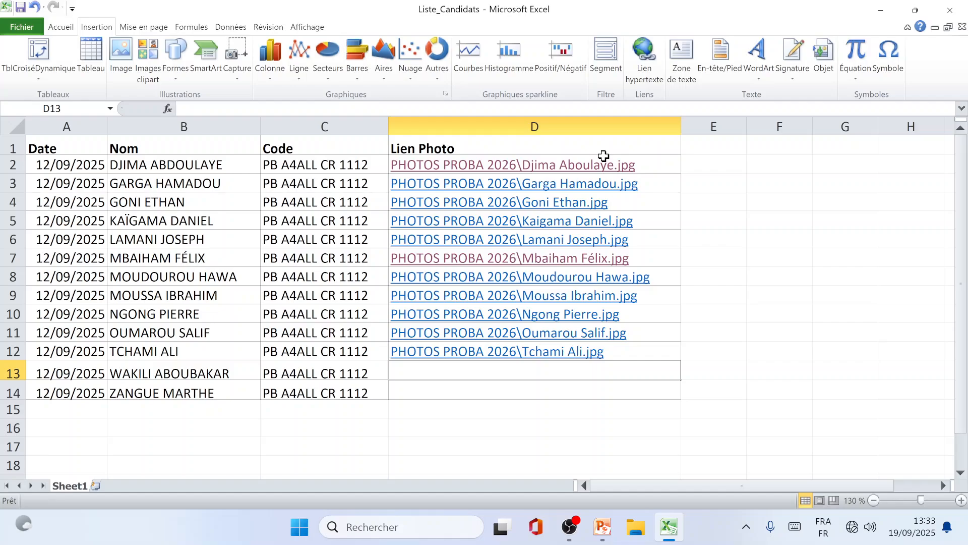
Insert a hyperlink in D13 to the twelfth candidate's JPG in the PHOTOS PROBA 2026 folder
{"action": "left_click", "coordinate": [661, 57]}
{"action": "double_click", "coordinate": [592, 260]}
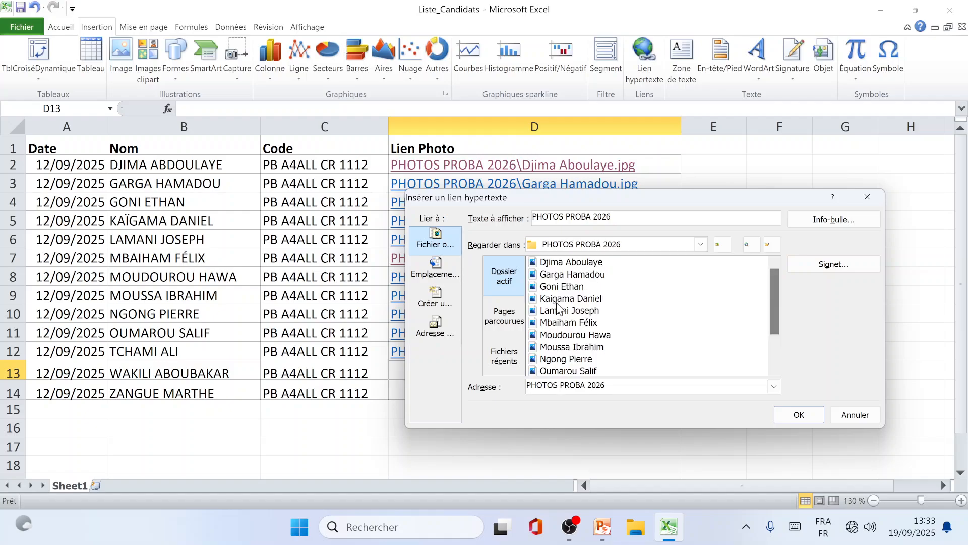
{"action": "scroll", "coordinate": [557, 375], "scroll_direction": "down", "scroll_amount": 1}
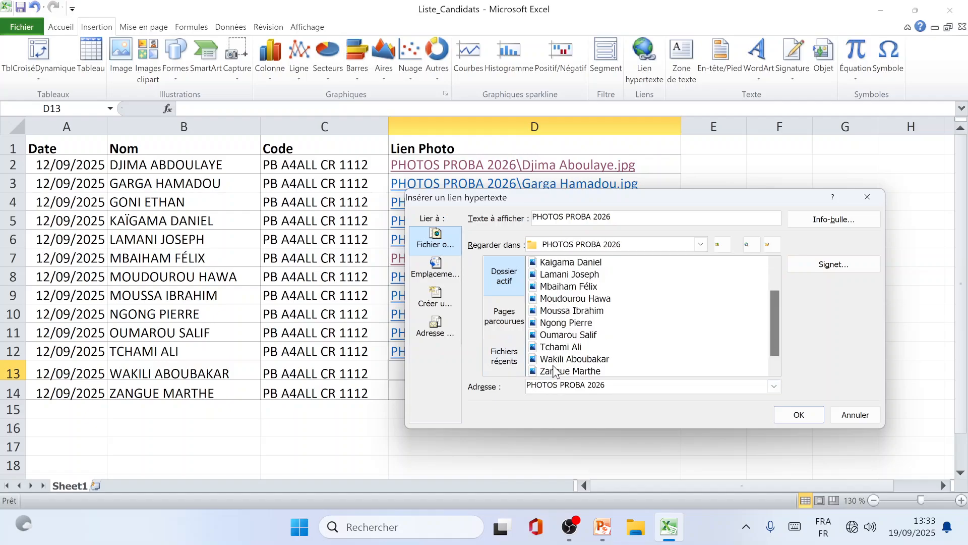
{"action": "double_click", "coordinate": [562, 360]}
Insert a hyperlink in D14 to the last candidate's JPG in the PHOTOS PROBA 2026 folder
{"action": "left_click", "coordinate": [508, 392]}
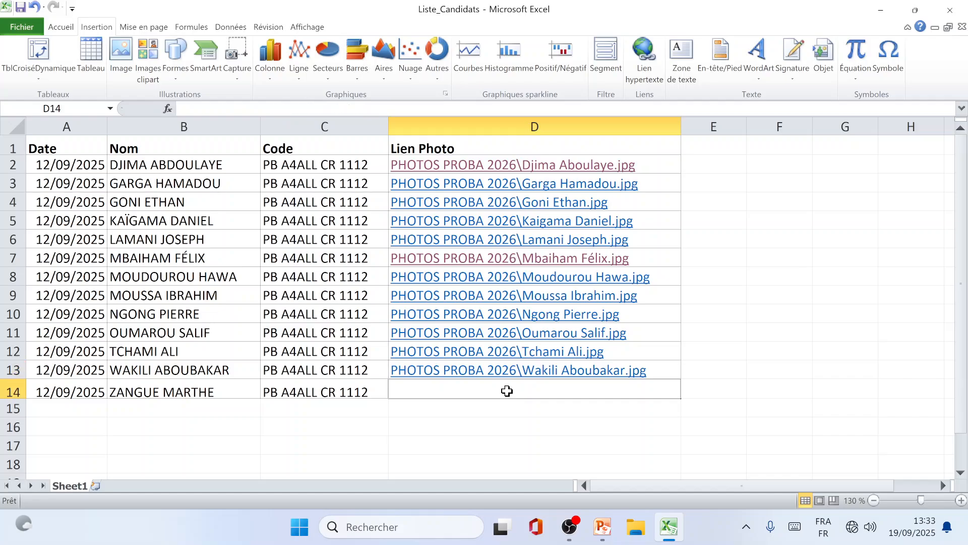
{"action": "left_click", "coordinate": [633, 68]}
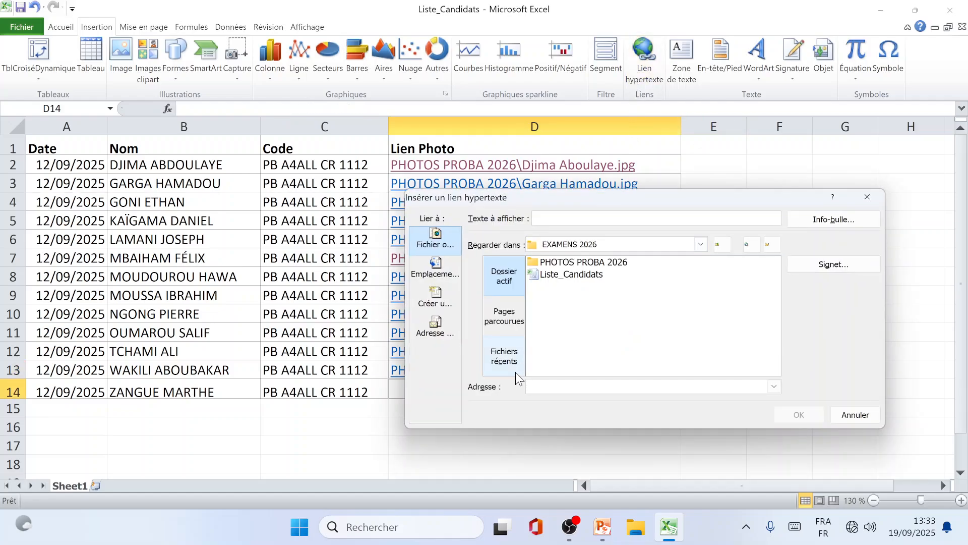
{"action": "double_click", "coordinate": [574, 262]}
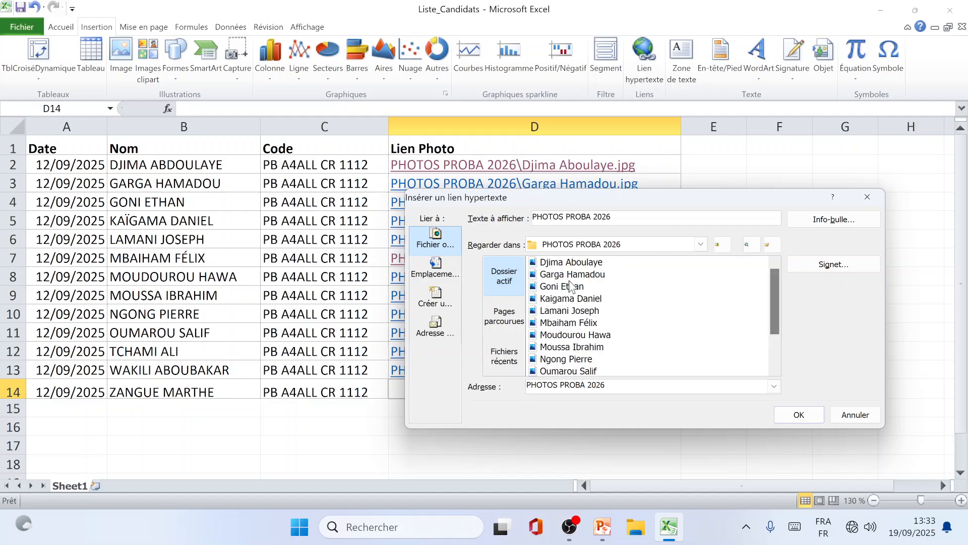
{"action": "scroll", "coordinate": [547, 347], "scroll_direction": "down", "scroll_amount": 1}
{"action": "double_click", "coordinate": [560, 371]}
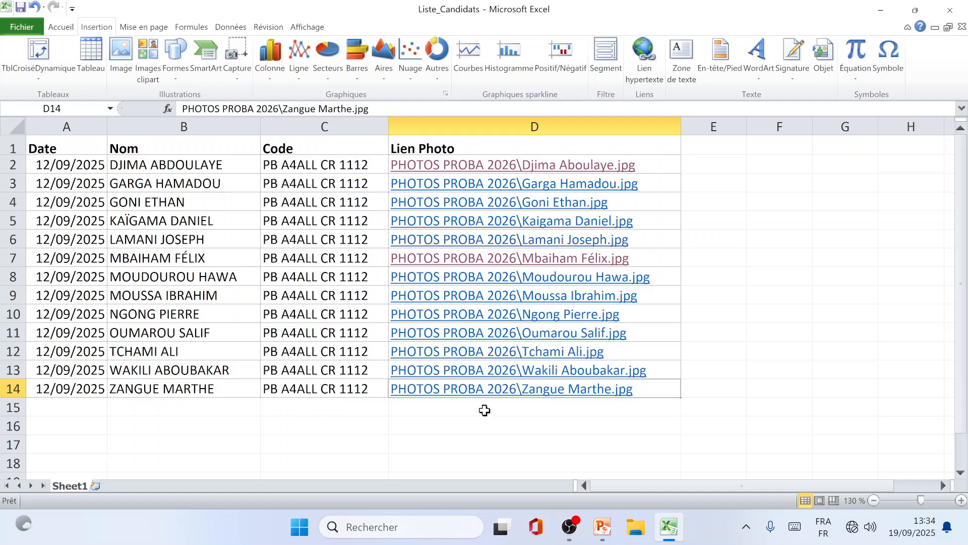
Look over the candidates' photo links and close the Liste_Candidats workbook
{"action": "scroll", "coordinate": [478, 417], "scroll_direction": "down", "scroll_amount": 3}
{"action": "scroll", "coordinate": [476, 418], "scroll_direction": "up", "scroll_amount": 3}
{"action": "left_click", "coordinate": [493, 438]}
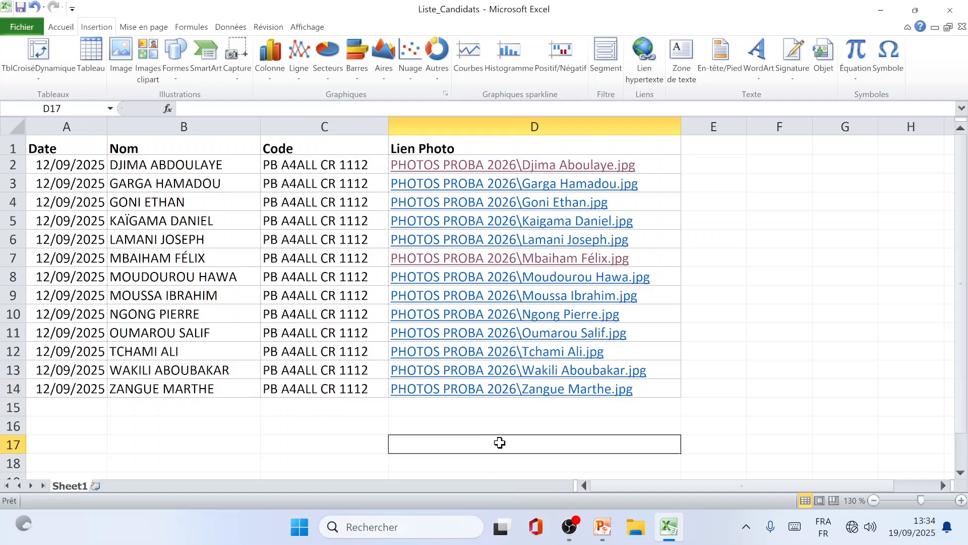
{"action": "double_click", "coordinate": [464, 15]}
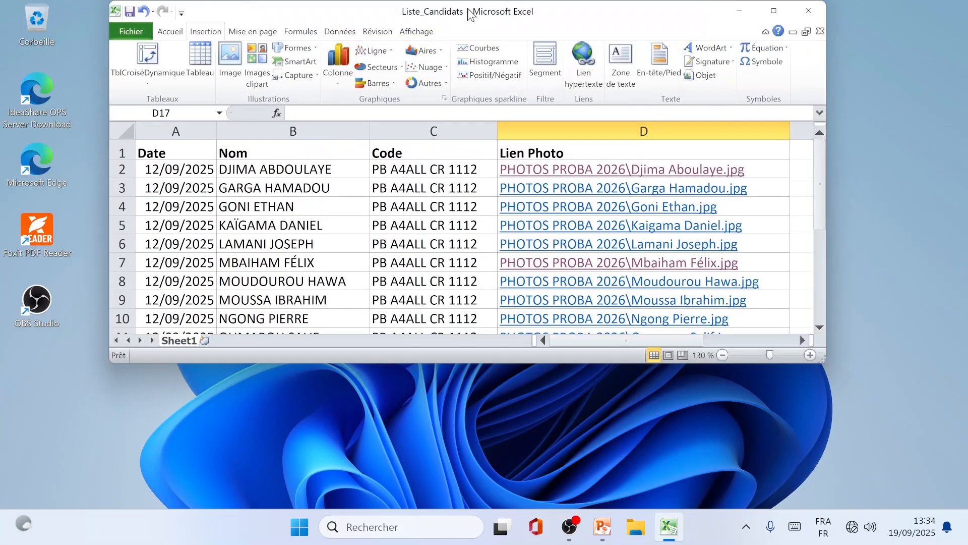
{"action": "left_click", "coordinate": [808, 10]}
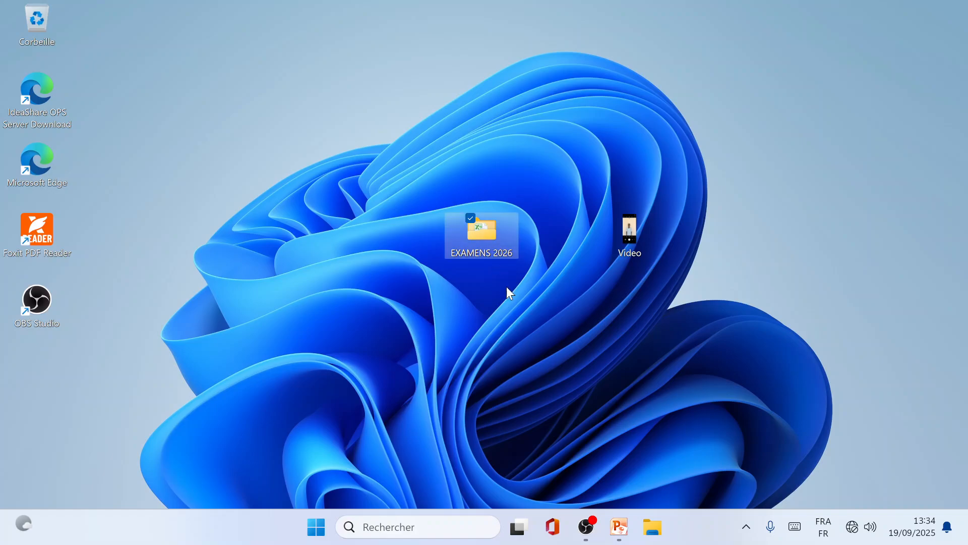
Open Microsoft Publisher 2010 and create a blank A4 portrait publication
{"action": "left_click", "coordinate": [423, 534]}
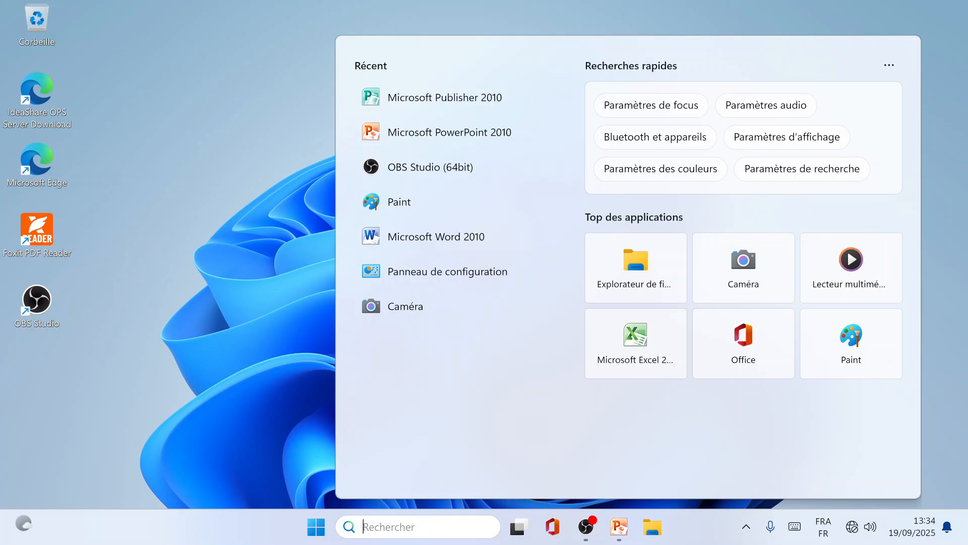
{"action": "type", "text": "PUBL"}
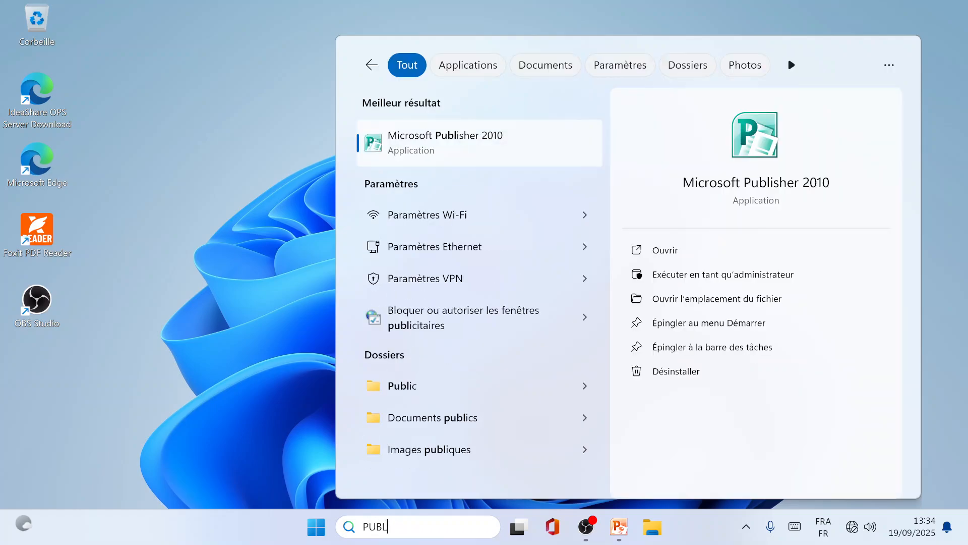
{"action": "left_click", "coordinate": [449, 150]}
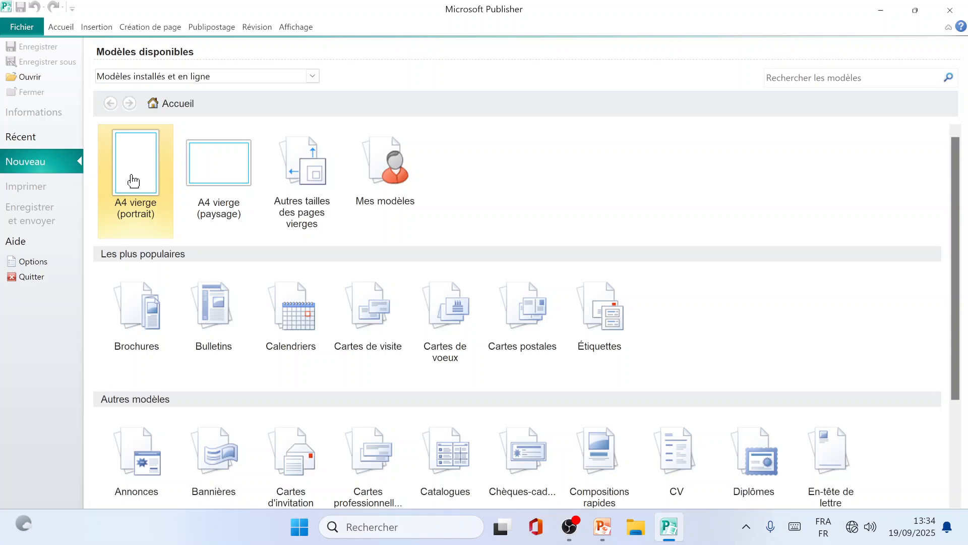
{"action": "double_click", "coordinate": [133, 181]}
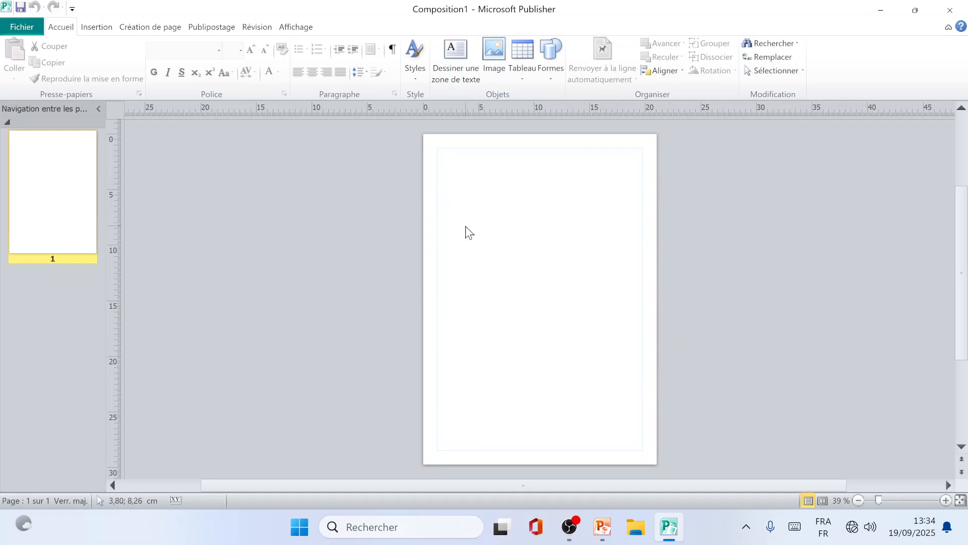
Create a new custom page size 8 cm wide and 8 cm high for the publication
{"action": "left_click", "coordinate": [152, 28]}
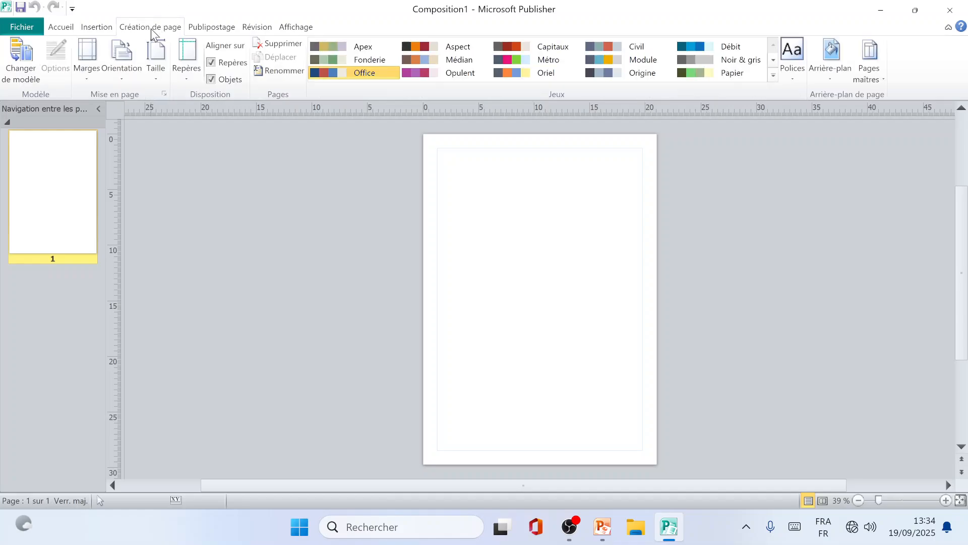
{"action": "left_click", "coordinate": [150, 76]}
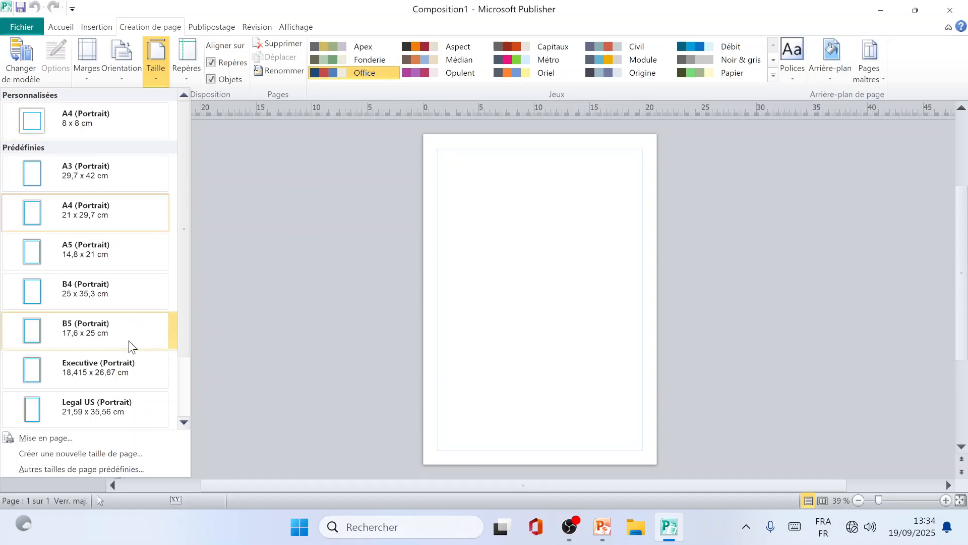
{"action": "left_click", "coordinate": [87, 453]}
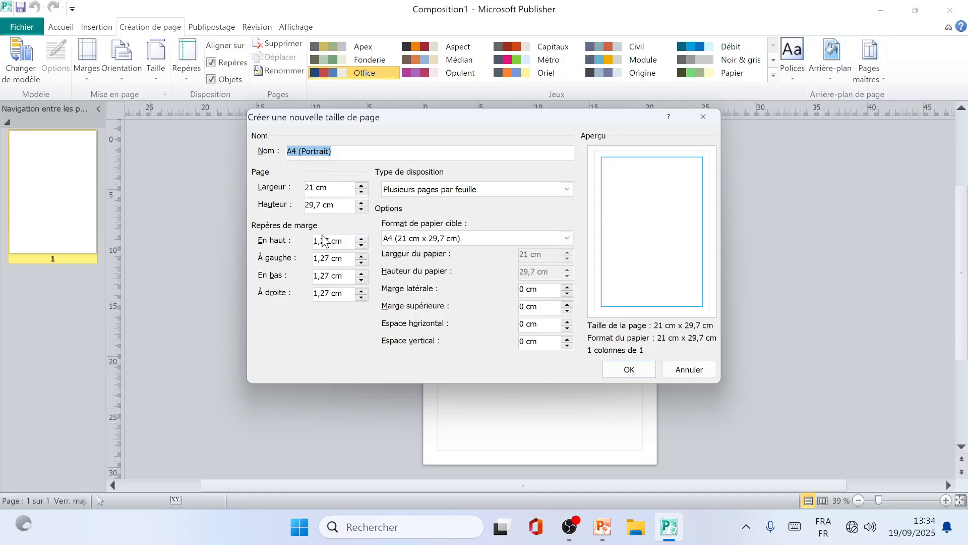
{"action": "left_click", "coordinate": [313, 187]}
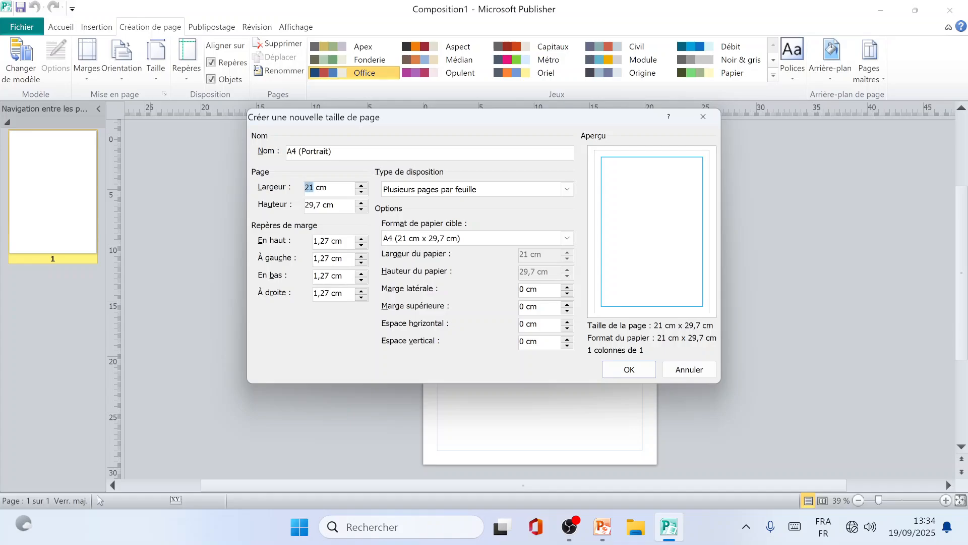
{"action": "type", "text": "8"}
{"action": "key", "text": "Tab"}
{"action": "type", "text": "8"}
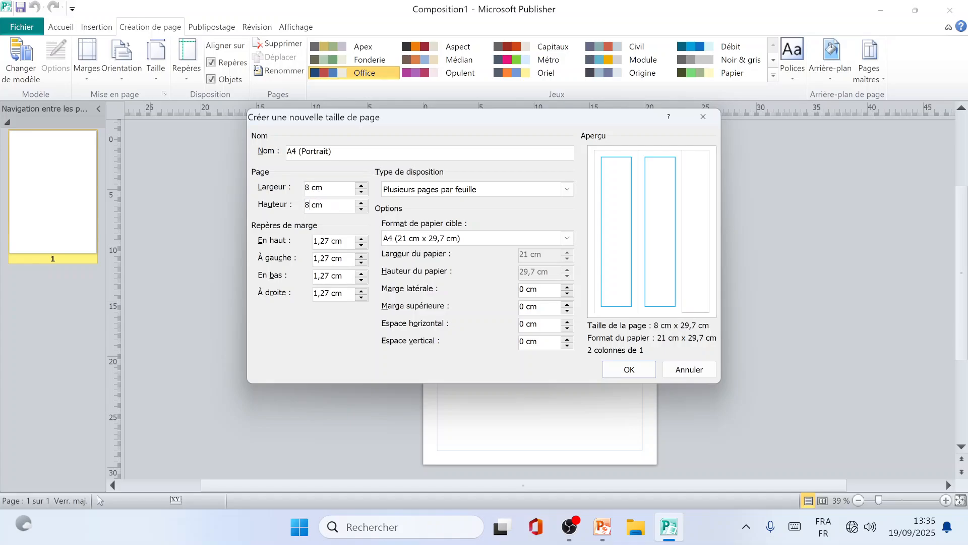
{"action": "left_click", "coordinate": [315, 187]}
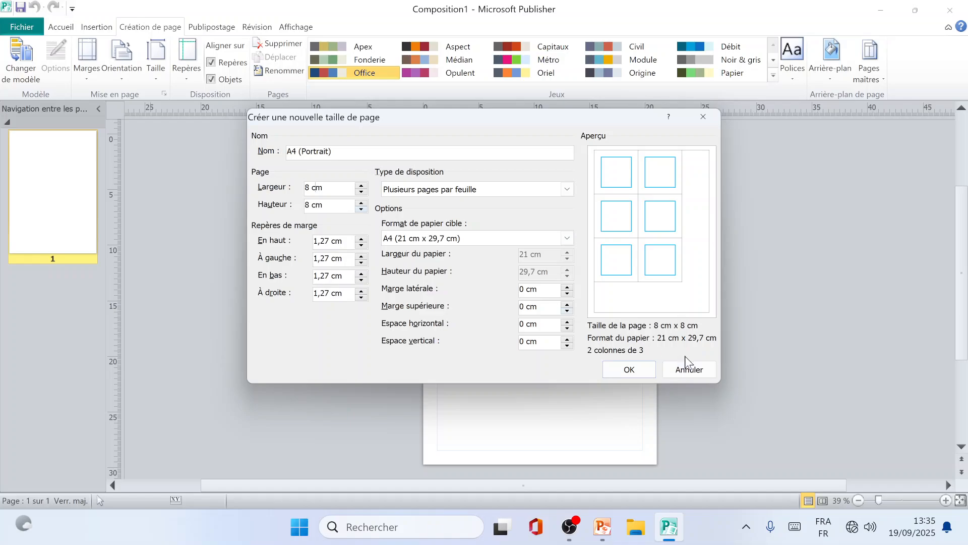
{"action": "left_click", "coordinate": [640, 369]}
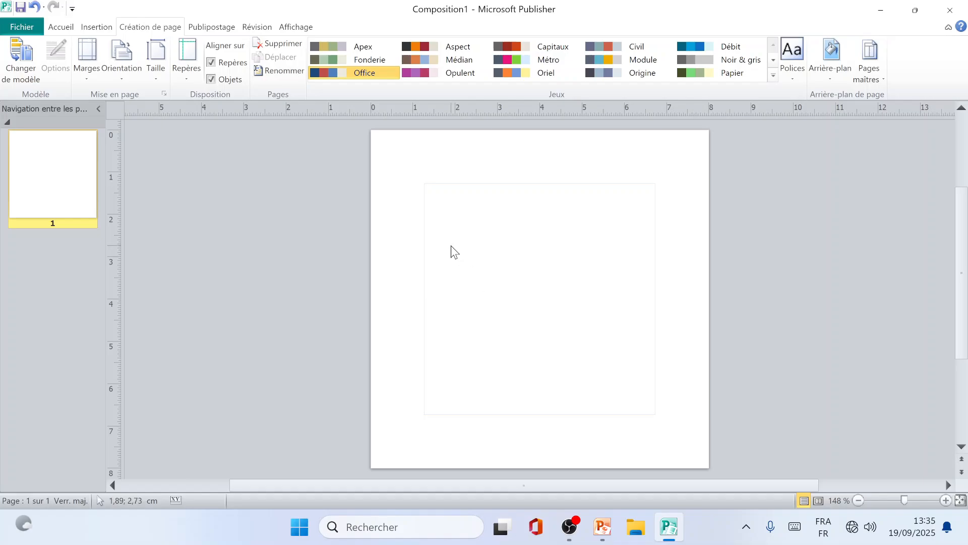
Save the publication as a Publisher file named PHOTO 4X4
{"action": "key", "text": "ctrl+s"}
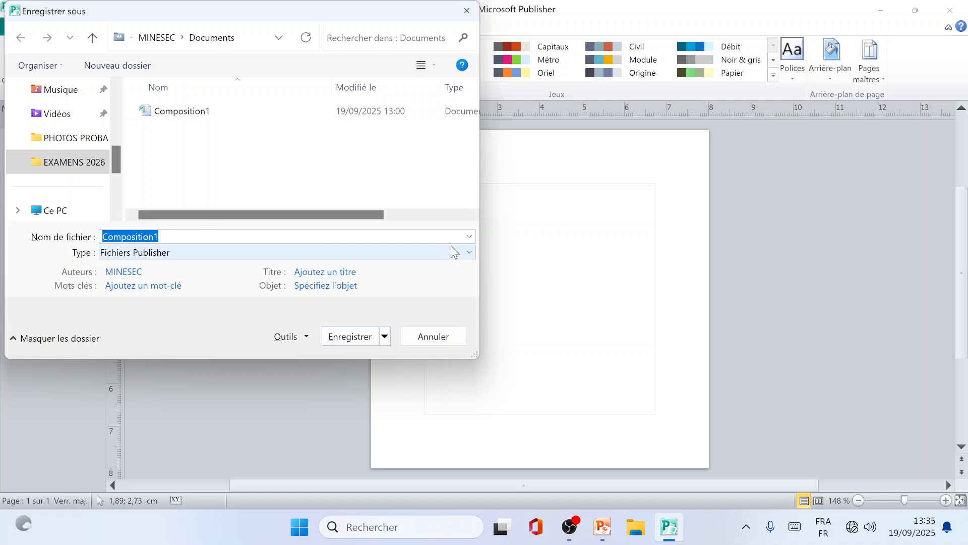
{"action": "type", "text": "PHOTO"}
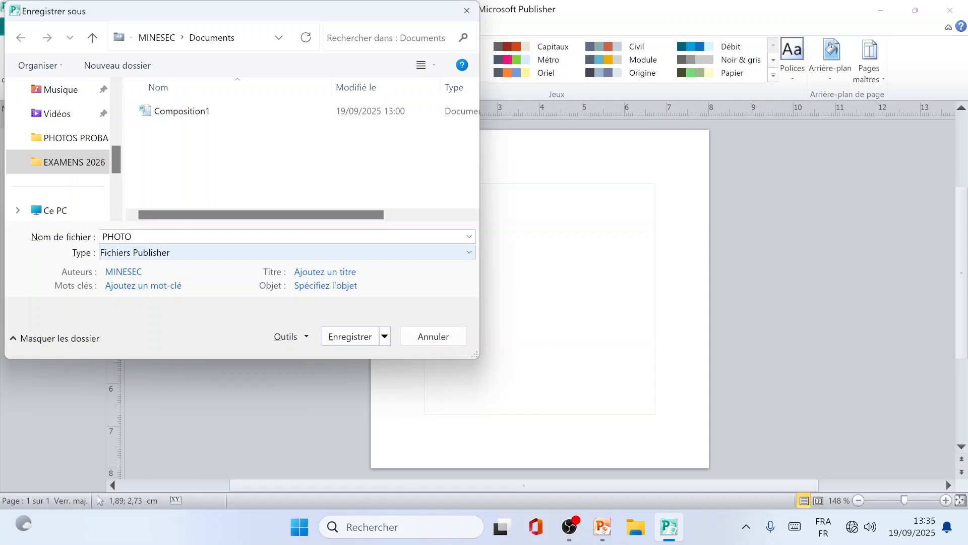
{"action": "type", "text": " 4X4"}
{"action": "left_click", "coordinate": [359, 337]}
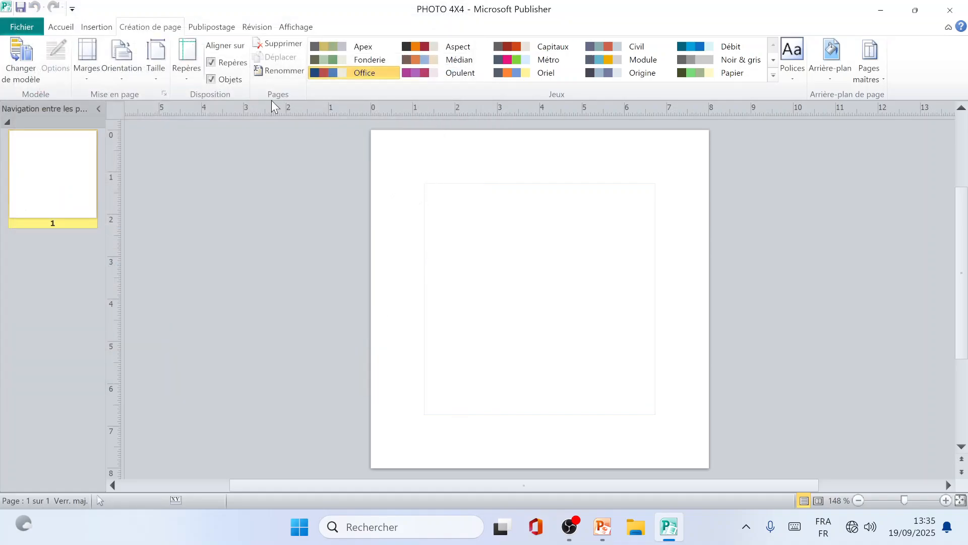
Choose the existing Liste_Candidats workbook in the desktop's EXAMENS 2026 folder as the mail merge recipient list
{"action": "left_click", "coordinate": [212, 25]}
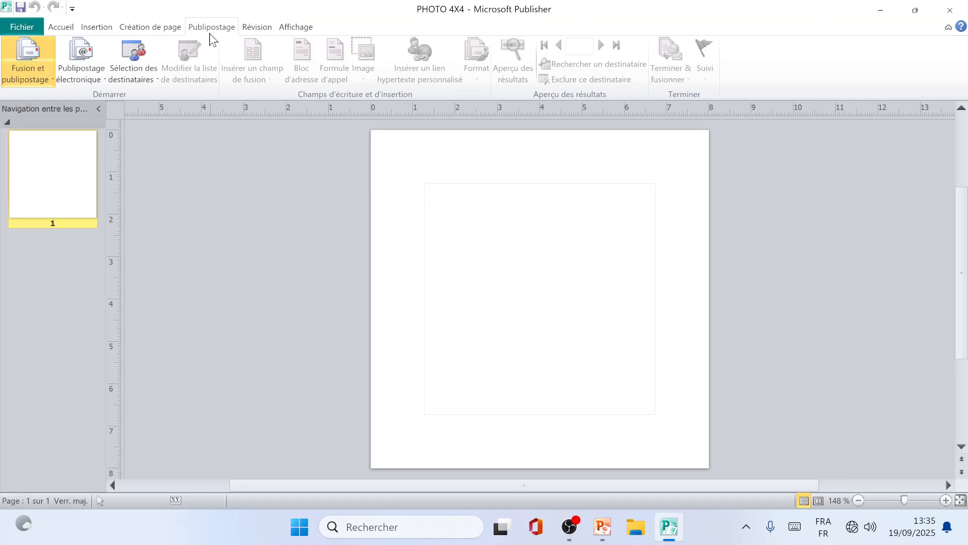
{"action": "left_click", "coordinate": [143, 72]}
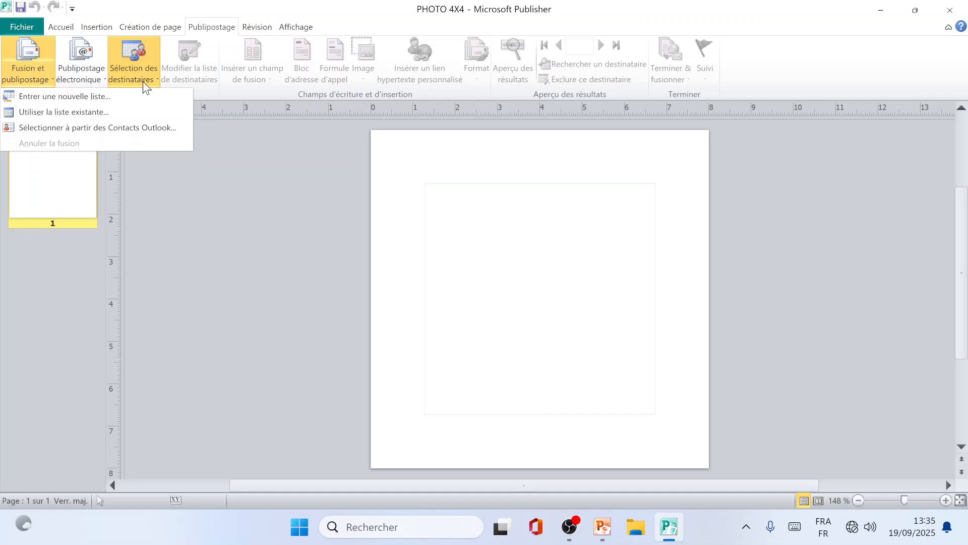
{"action": "left_click", "coordinate": [64, 113]}
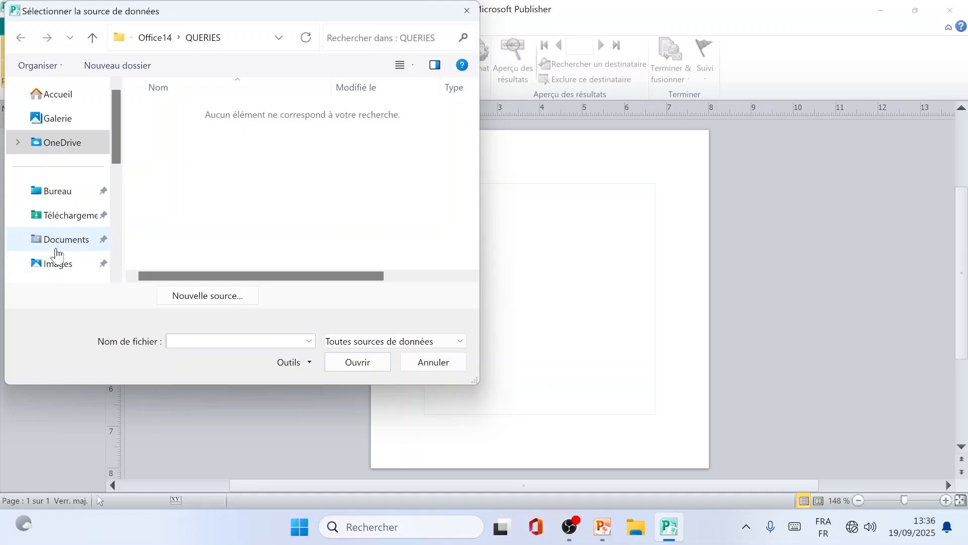
{"action": "scroll", "coordinate": [56, 252], "scroll_direction": "down", "scroll_amount": 3}
{"action": "scroll", "coordinate": [54, 227], "scroll_direction": "up", "scroll_amount": 3}
{"action": "left_click", "coordinate": [52, 197]}
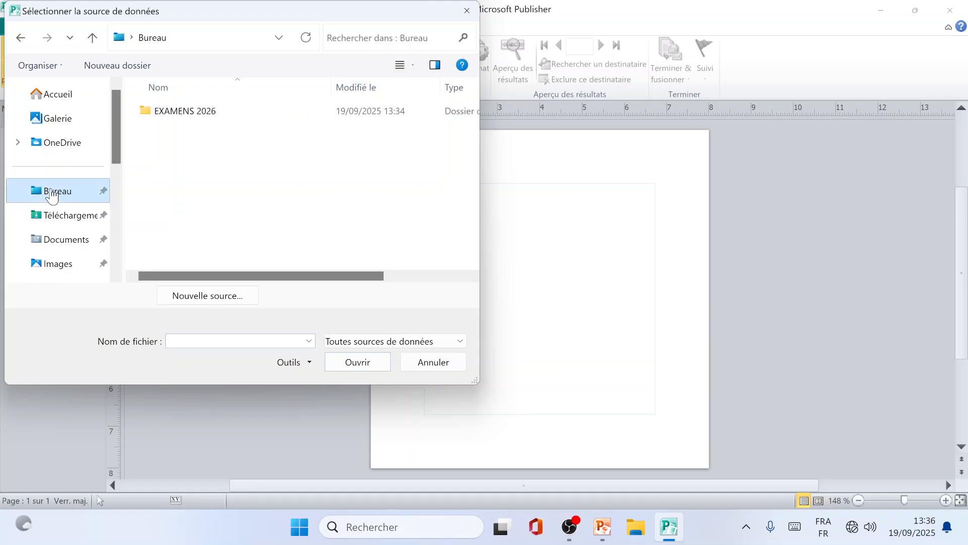
{"action": "left_click", "coordinate": [180, 114]}
{"action": "double_click", "coordinate": [180, 114]}
{"action": "left_click", "coordinate": [182, 134]}
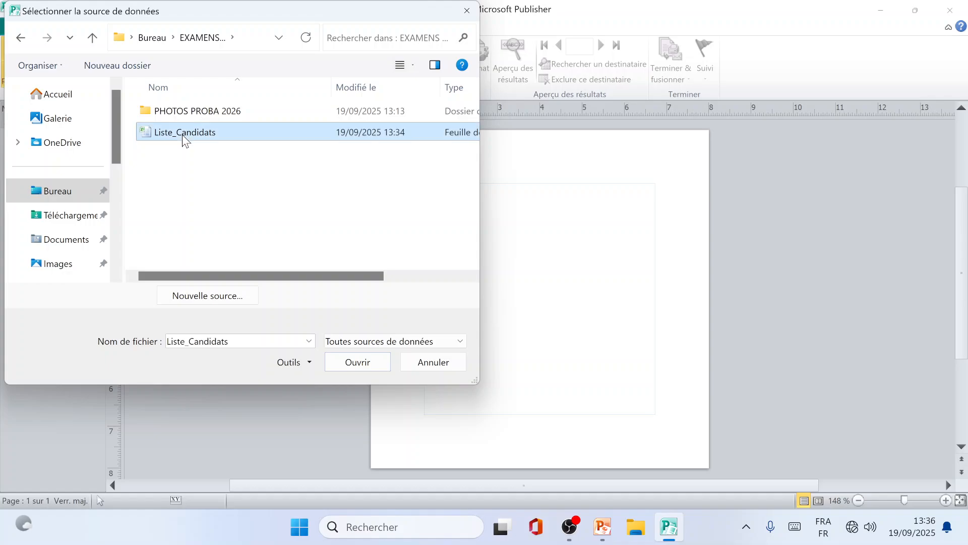
{"action": "left_click", "coordinate": [362, 362]}
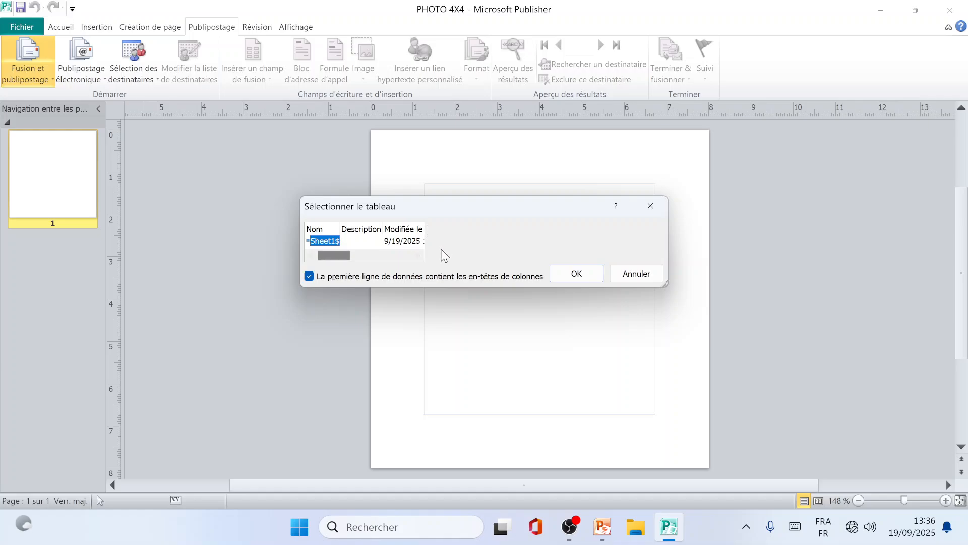
Load Sheet1$ with its first row as column headers and accept all of its recipients for the merge
{"action": "scroll", "coordinate": [343, 240], "scroll_direction": "right", "scroll_amount": 2}
{"action": "scroll", "coordinate": [343, 239], "scroll_direction": "left", "scroll_amount": 2}
{"action": "left_click", "coordinate": [576, 274]}
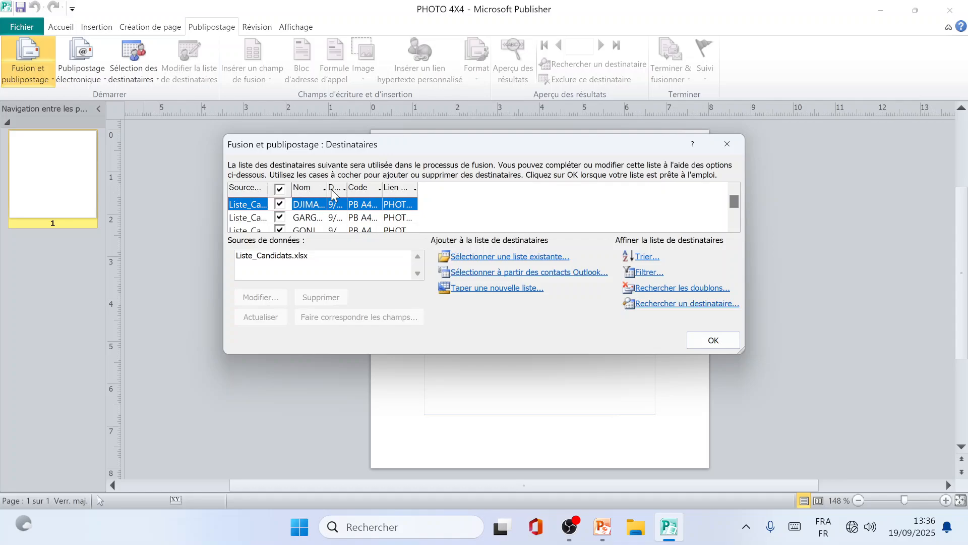
{"action": "scroll", "coordinate": [331, 197], "scroll_direction": "down", "scroll_amount": 2}
{"action": "scroll", "coordinate": [330, 196], "scroll_direction": "up", "scroll_amount": 3}
{"action": "left_click", "coordinate": [690, 342]}
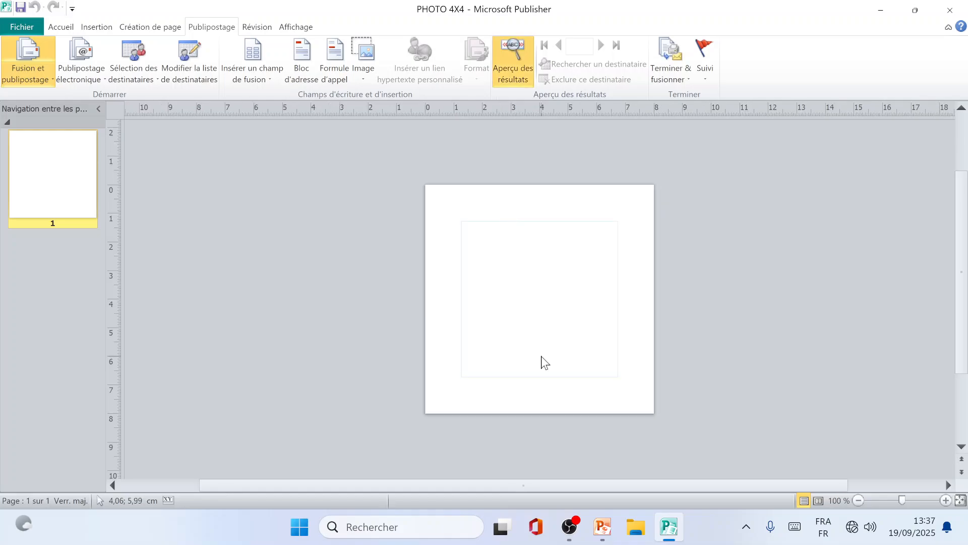
Insert the Lien Photo picture field and move it to the page's upper-left corner
{"action": "scroll", "coordinate": [540, 356], "scroll_direction": "up", "scroll_amount": 2}
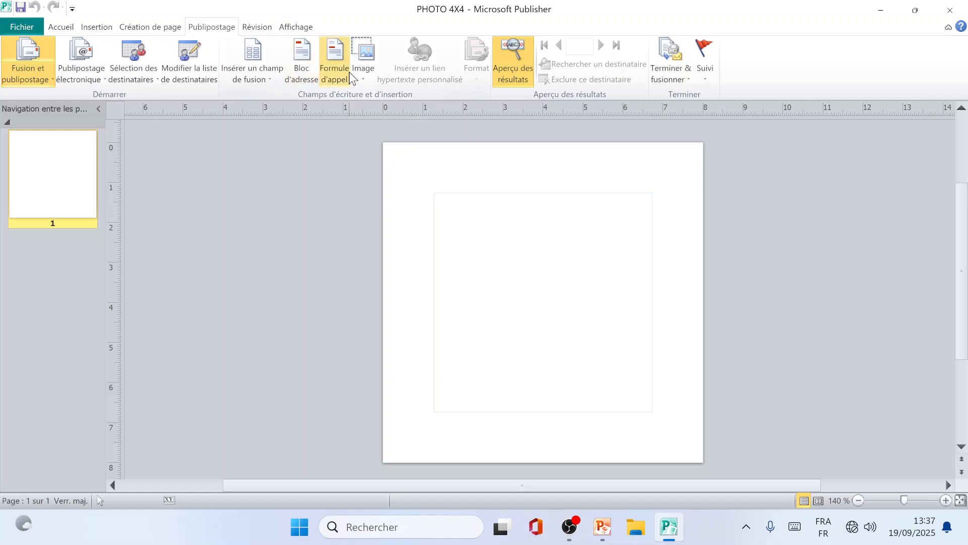
{"action": "left_click", "coordinate": [367, 78]}
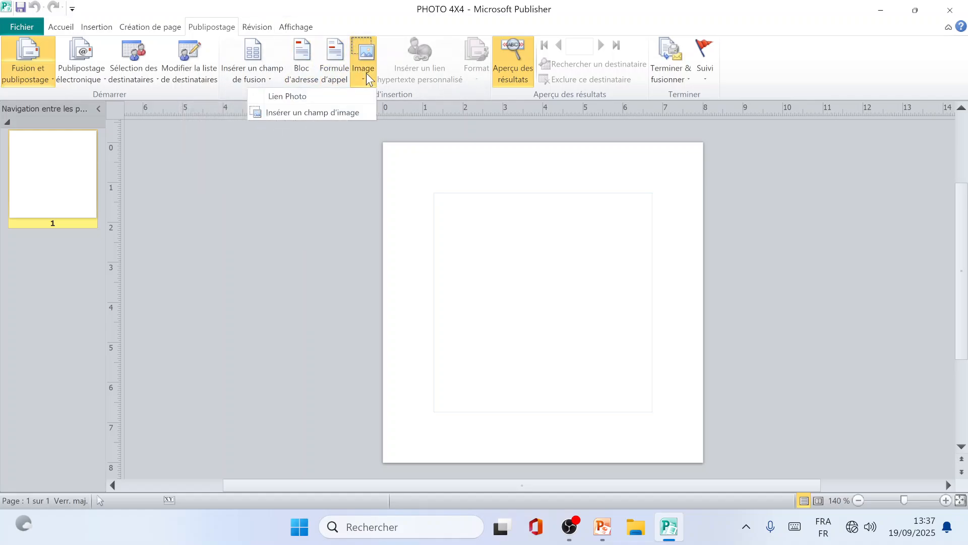
{"action": "left_click", "coordinate": [283, 96]}
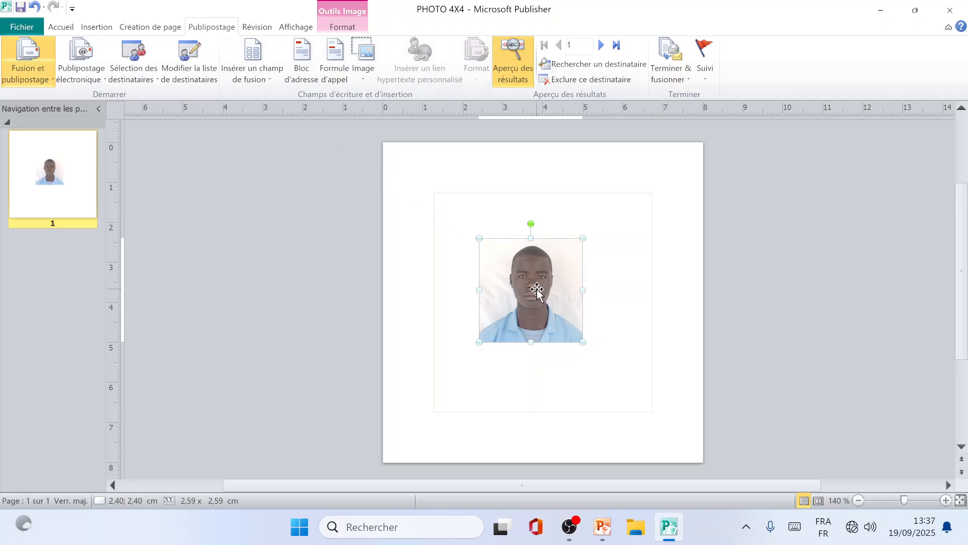
{"action": "left_click_drag", "start_coordinate": [536, 291], "coordinate": [446, 198]}
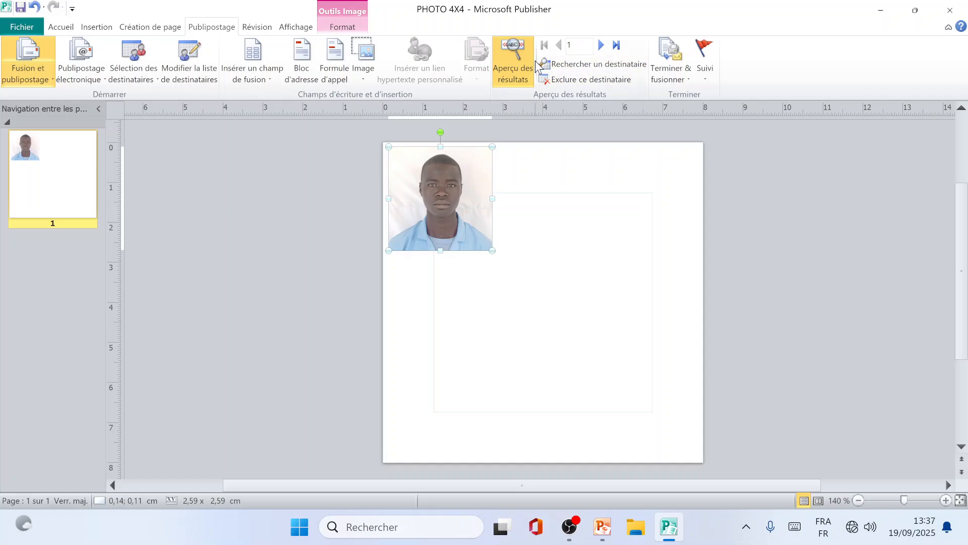
Turn off the results preview and enlarge the Lien Photo field to cover the whole page, about 8 x 8 cm
{"action": "left_click", "coordinate": [504, 59]}
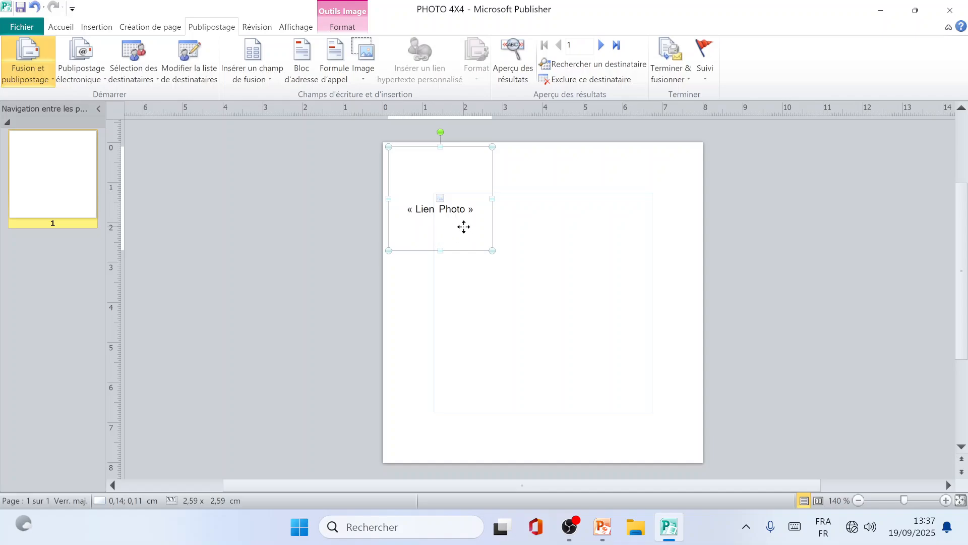
{"action": "left_click_drag", "start_coordinate": [458, 226], "coordinate": [704, 452]}
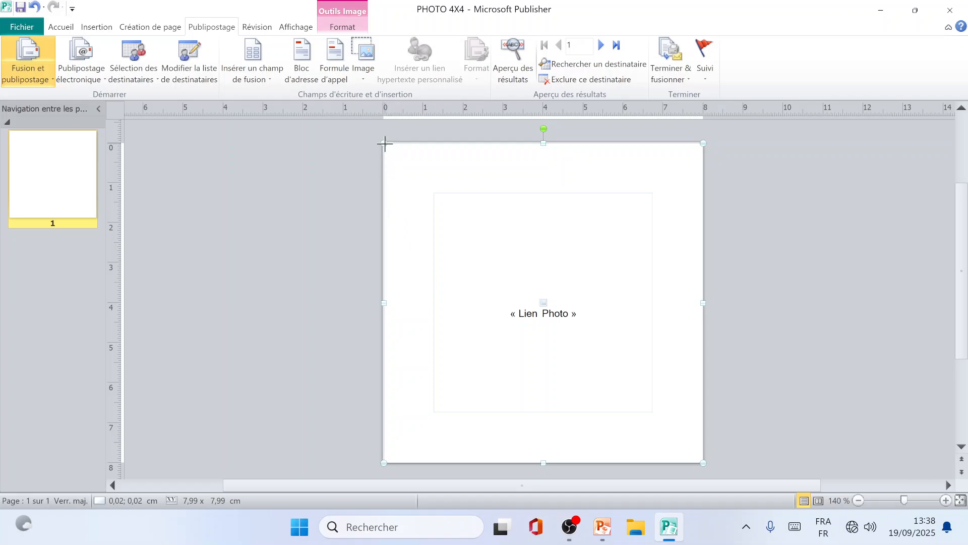
{"action": "left_click_drag", "start_coordinate": [384, 143], "coordinate": [384, 144]}
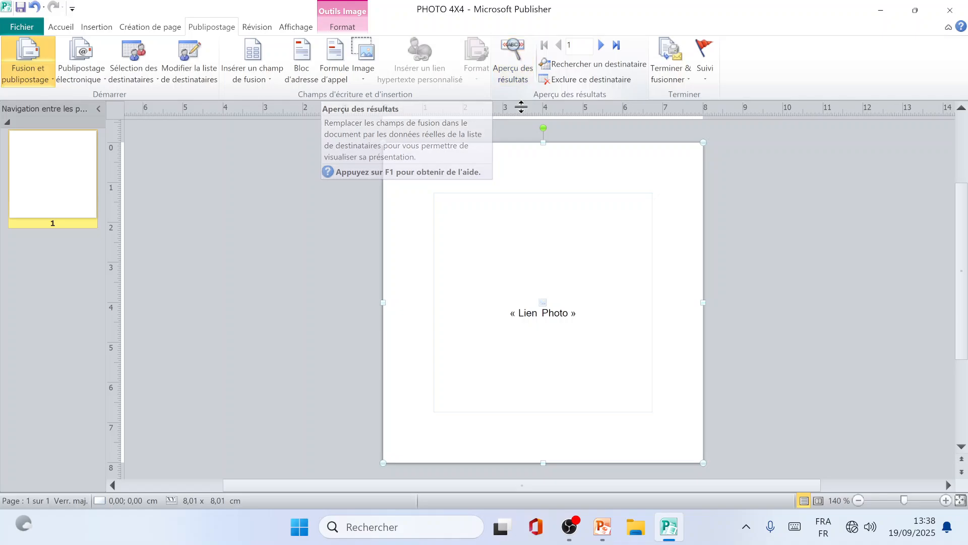
Preview the merge results and browse forward and back through the candidates' photos
{"action": "left_click", "coordinate": [514, 52]}
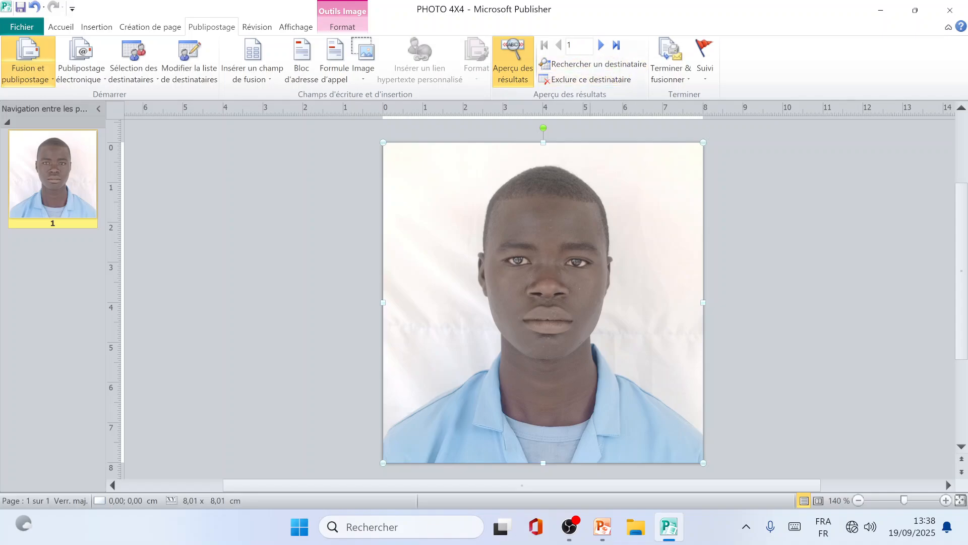
{"action": "left_click", "coordinate": [601, 46]}
{"action": "left_click", "coordinate": [601, 47]}
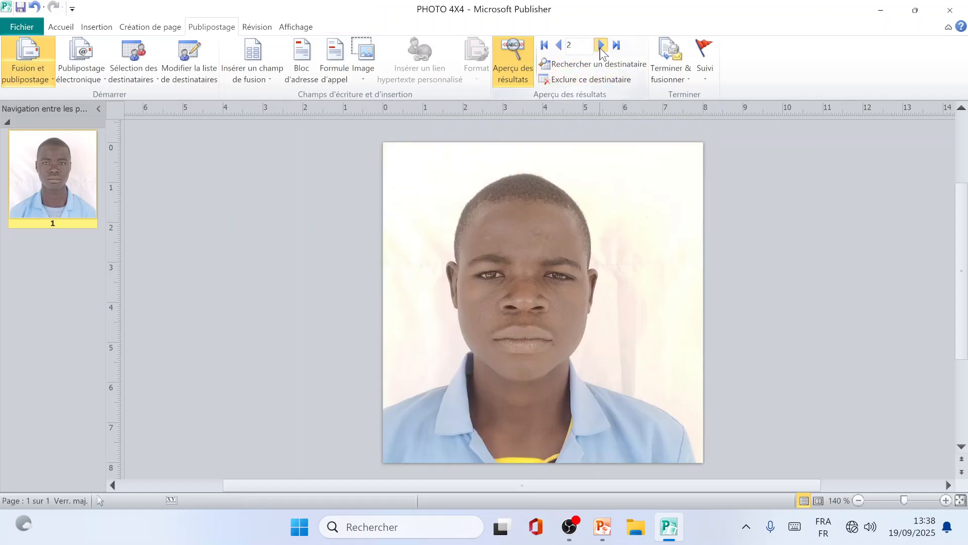
{"action": "left_click", "coordinate": [602, 46]}
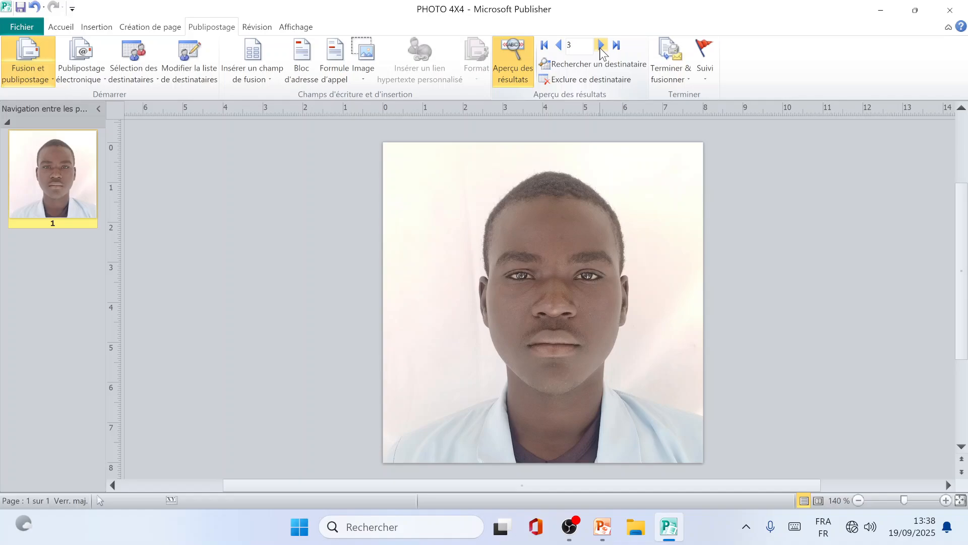
{"action": "left_click", "coordinate": [601, 45]}
{"action": "left_click", "coordinate": [601, 46]}
{"action": "left_click", "coordinate": [602, 46]}
{"action": "left_click", "coordinate": [560, 46]}
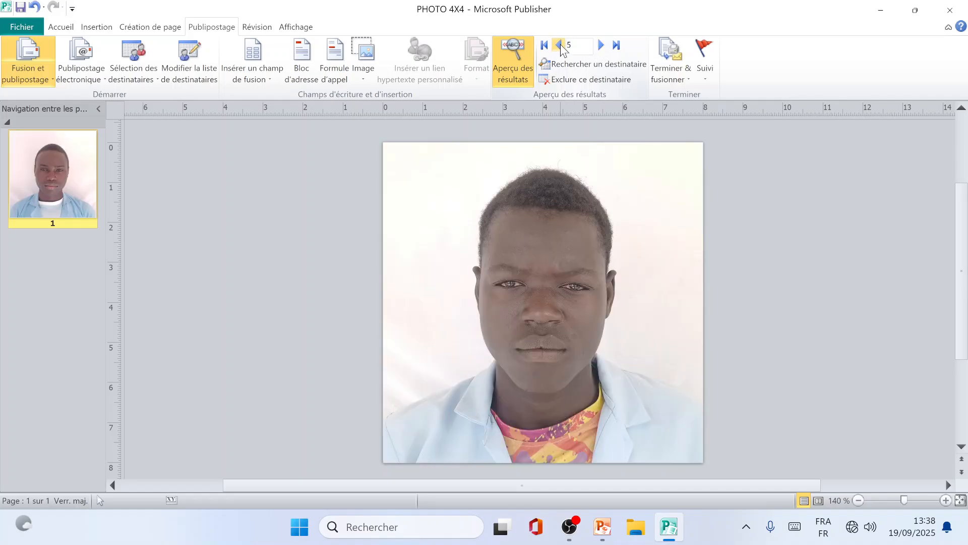
{"action": "left_click", "coordinate": [560, 46]}
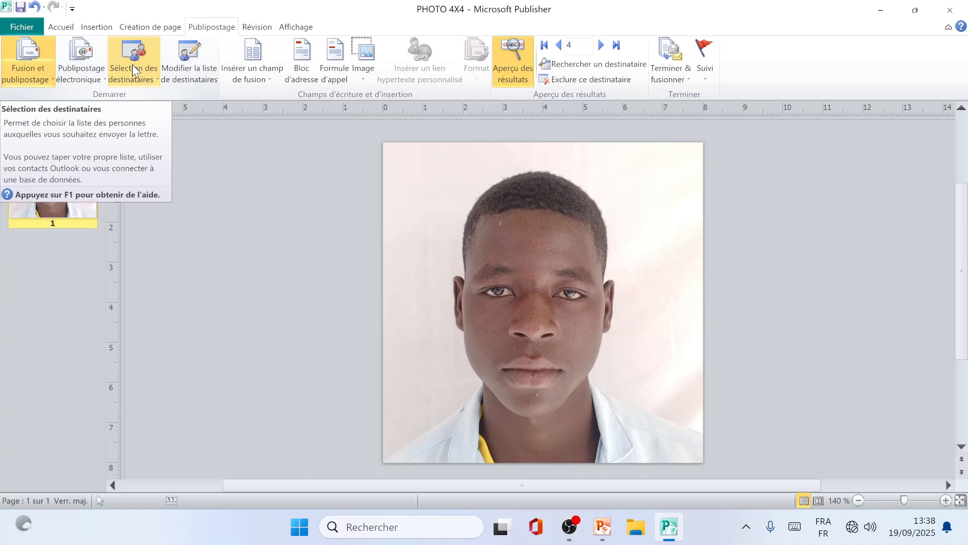
Add a text box about 2.5 cm square and place it in the photo's upper-left corner
{"action": "left_click", "coordinate": [93, 33]}
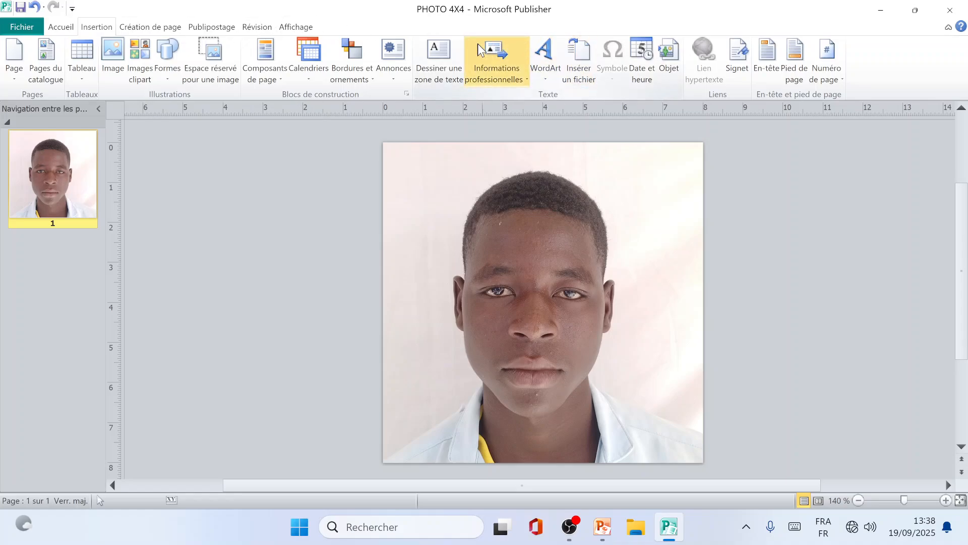
{"action": "left_click", "coordinate": [450, 62]}
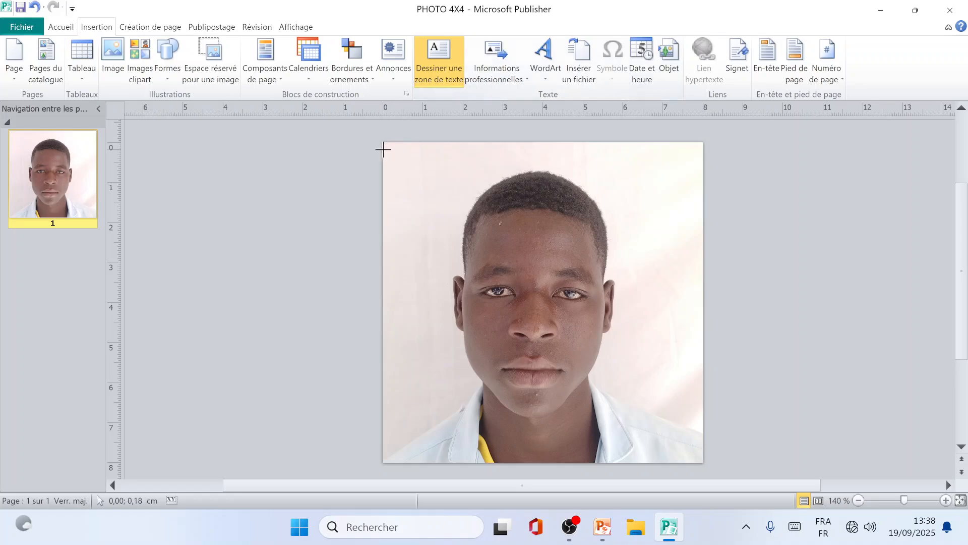
{"action": "left_click", "coordinate": [254, 321]}
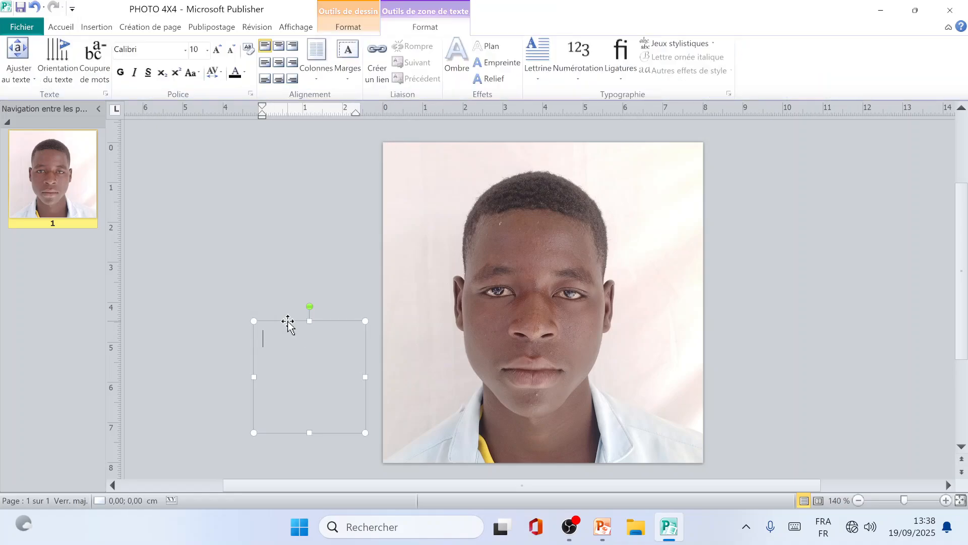
{"action": "left_click_drag", "start_coordinate": [288, 321], "coordinate": [417, 147]}
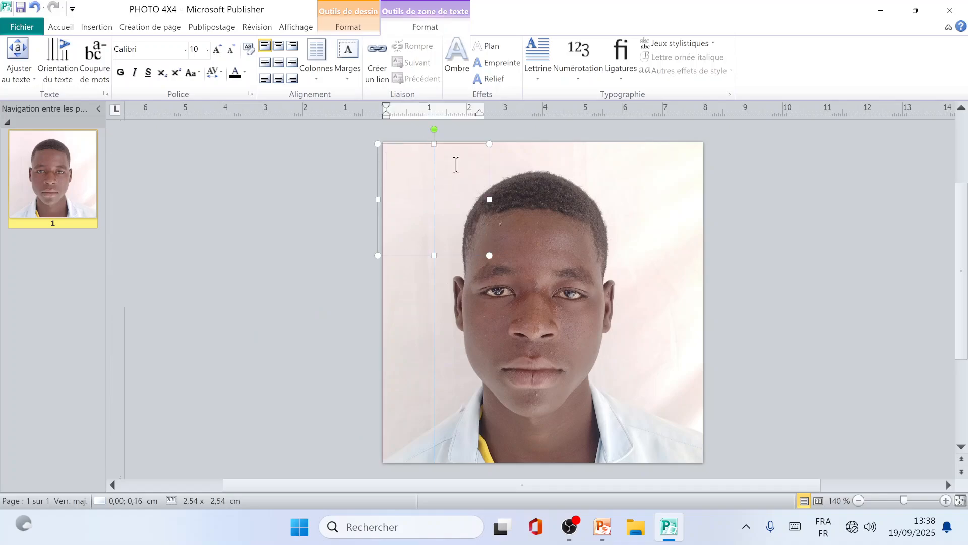
Widen the text box to the full page width, about 8 cm, and reduce its height to about 0.6 cm
{"action": "left_click", "coordinate": [489, 200]}
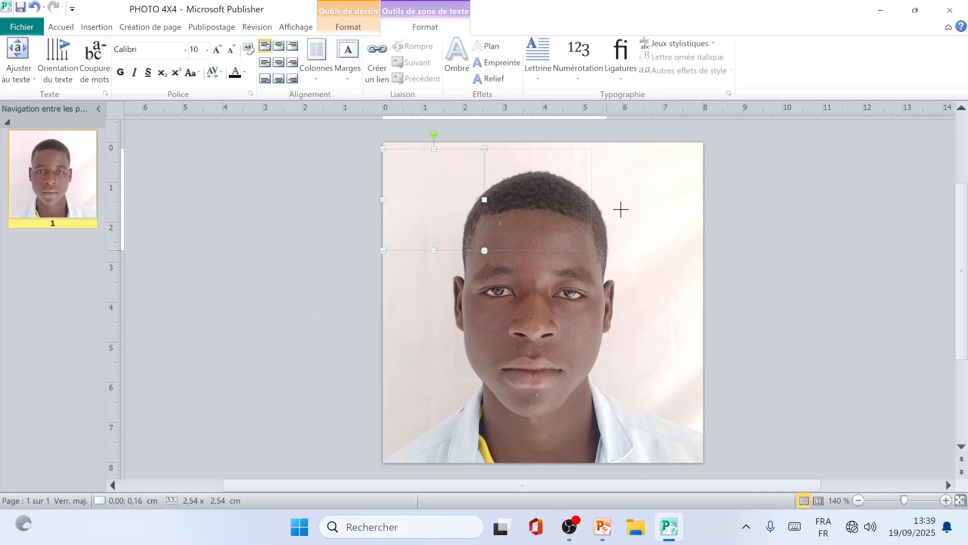
{"action": "left_click_drag", "start_coordinate": [621, 209], "coordinate": [711, 222]}
{"action": "left_click_drag", "start_coordinate": [717, 222], "coordinate": [715, 222]}
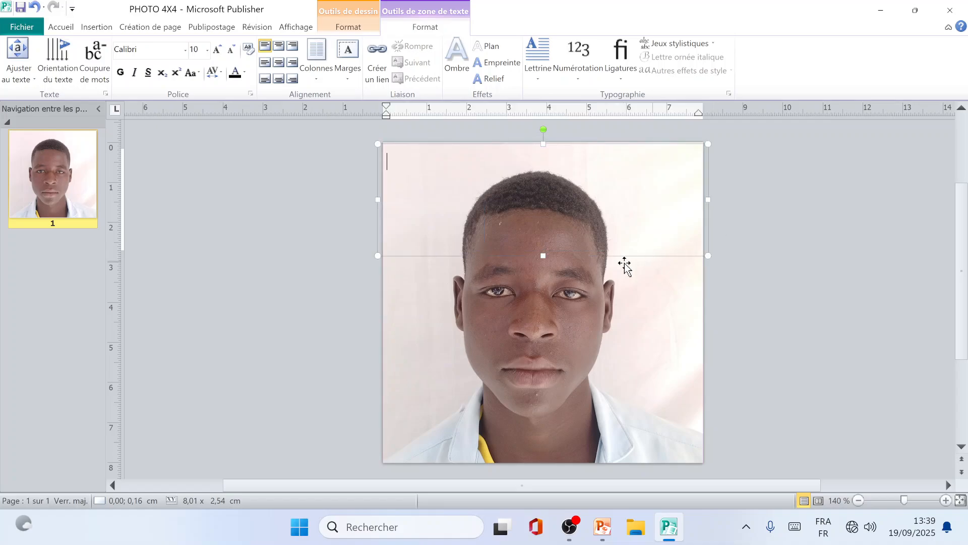
{"action": "left_click_drag", "start_coordinate": [543, 251], "coordinate": [538, 178]}
{"action": "left_click", "coordinate": [554, 146]}
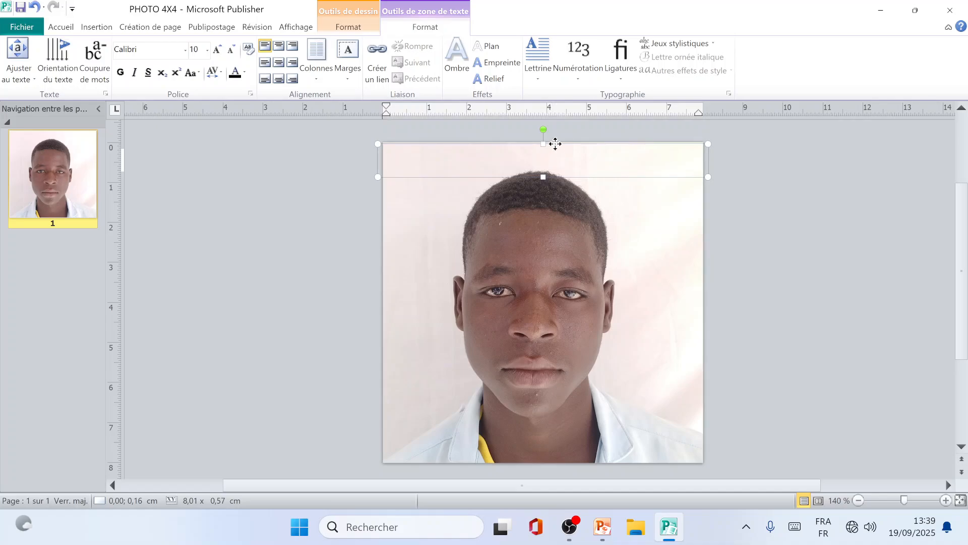
Enter DATE in the text box and format it as bold, centred text in Arial Black
{"action": "left_click", "coordinate": [556, 160]}
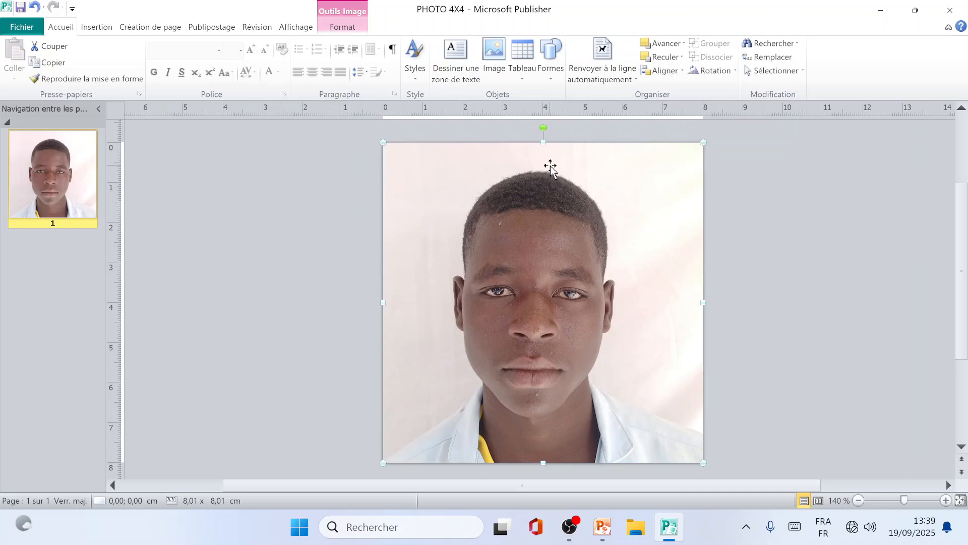
{"action": "left_click", "coordinate": [552, 168]}
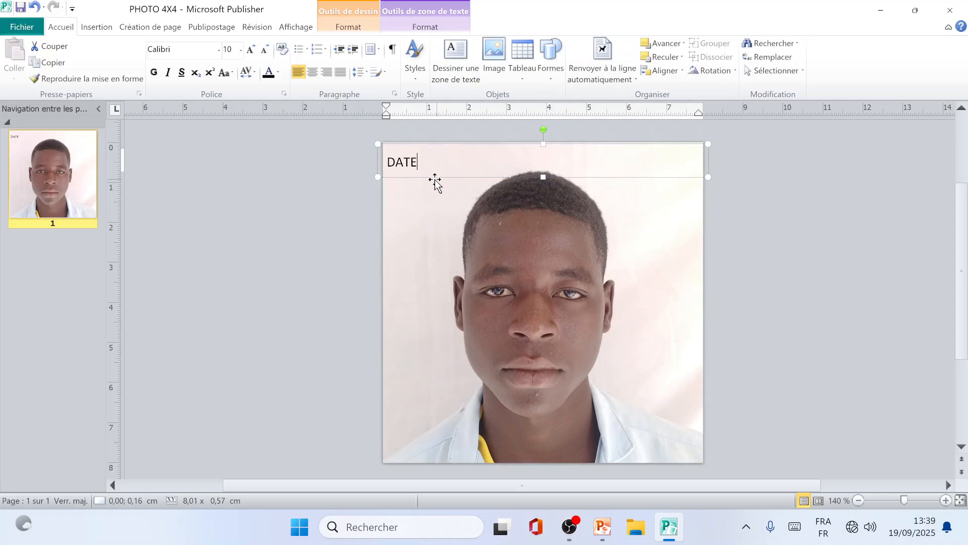
{"action": "left_click_drag", "start_coordinate": [418, 162], "coordinate": [369, 153]}
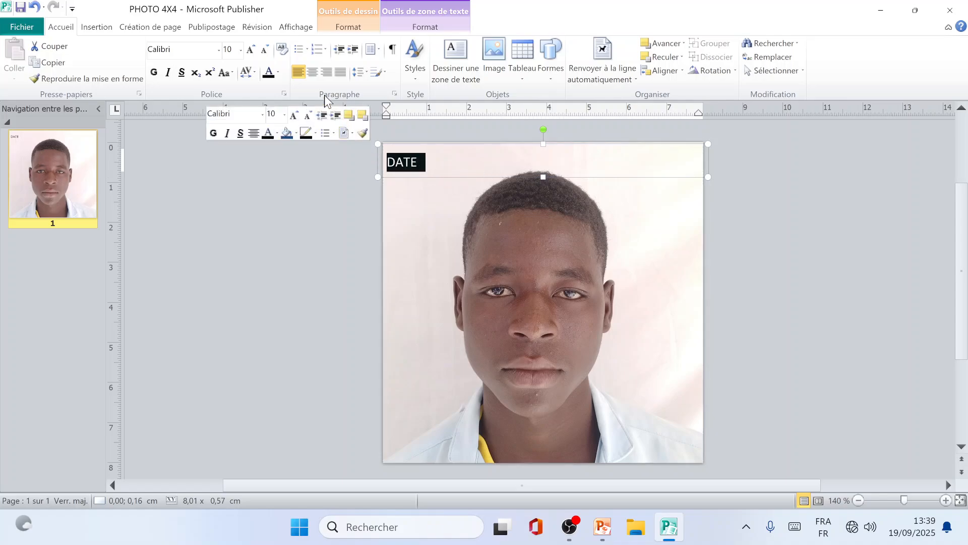
{"action": "left_click", "coordinate": [154, 73]}
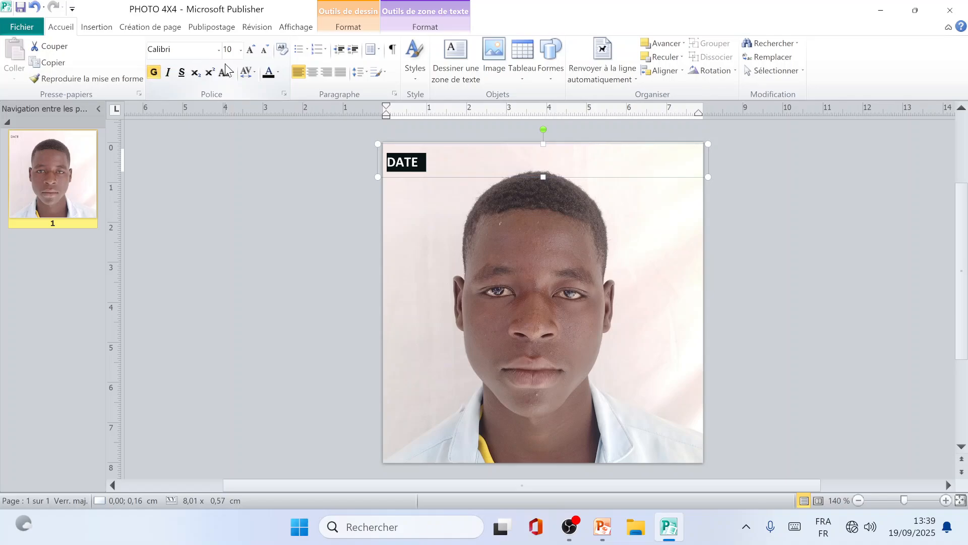
{"action": "left_click", "coordinate": [309, 75]}
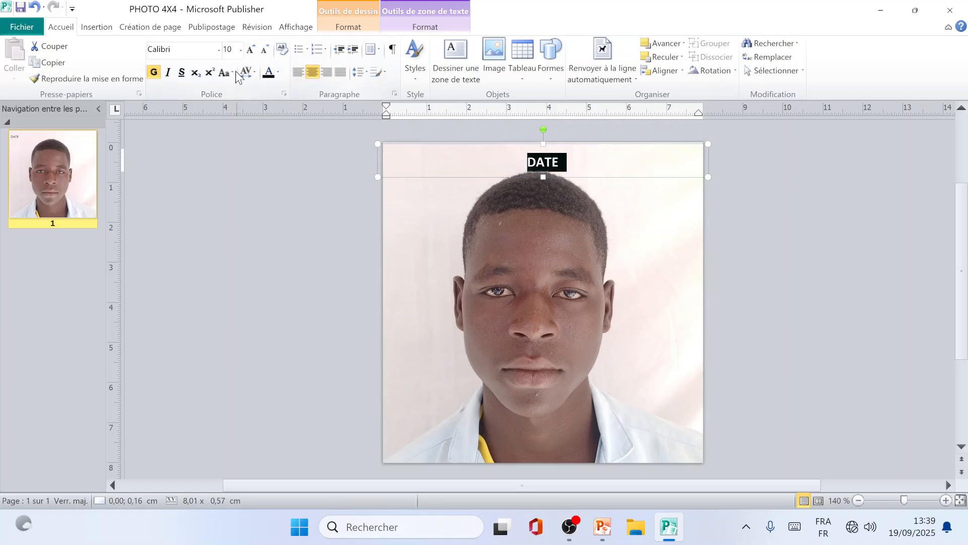
{"action": "left_click", "coordinate": [218, 49]}
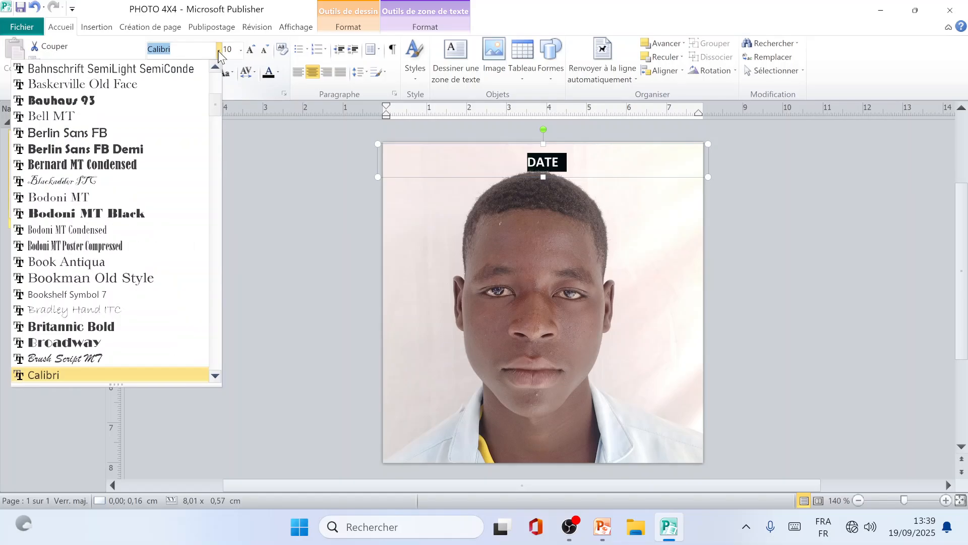
{"action": "scroll", "coordinate": [139, 145], "scroll_direction": "up", "scroll_amount": 6}
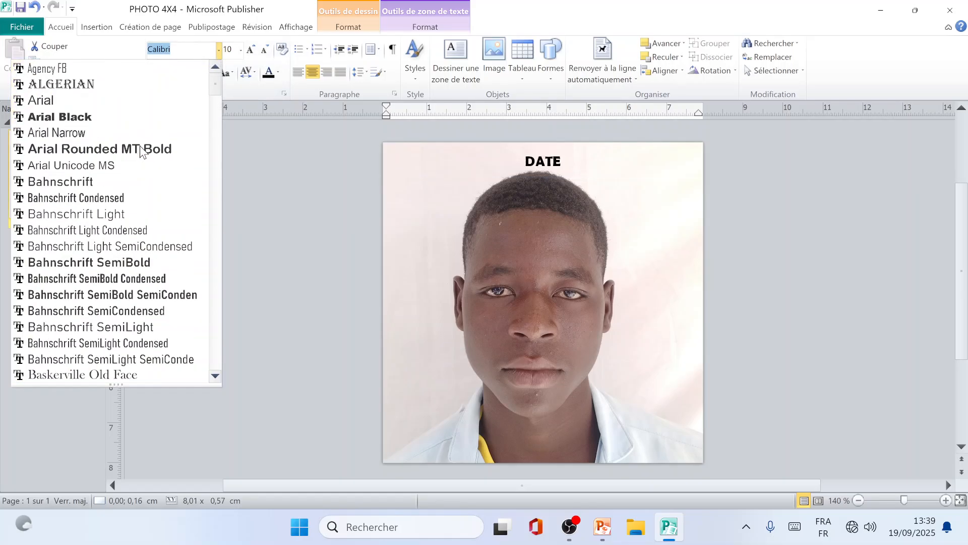
{"action": "left_click", "coordinate": [92, 118]}
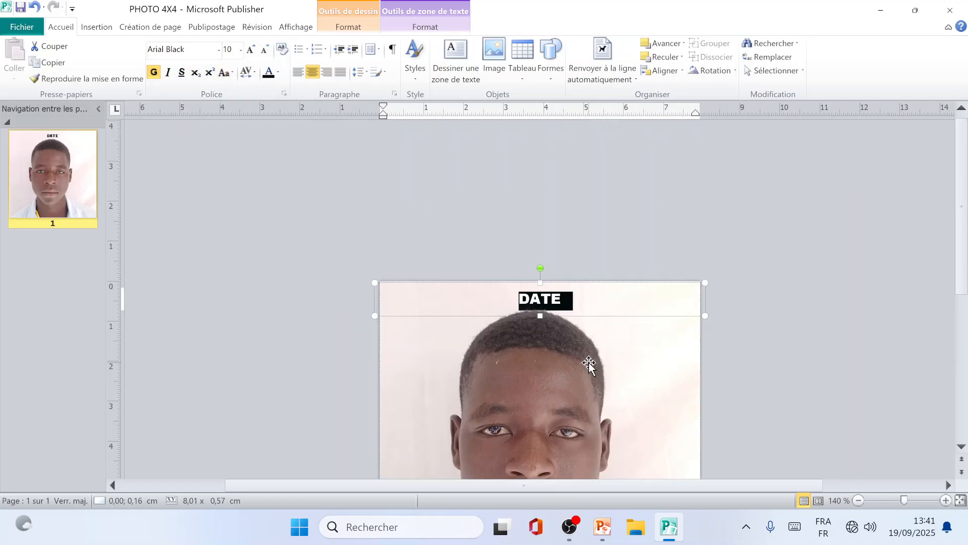
Increase the DATE text's font size to 18 and enlarge its text box to about 0.81 cm high
{"action": "scroll", "coordinate": [589, 359], "scroll_direction": "down", "scroll_amount": 4}
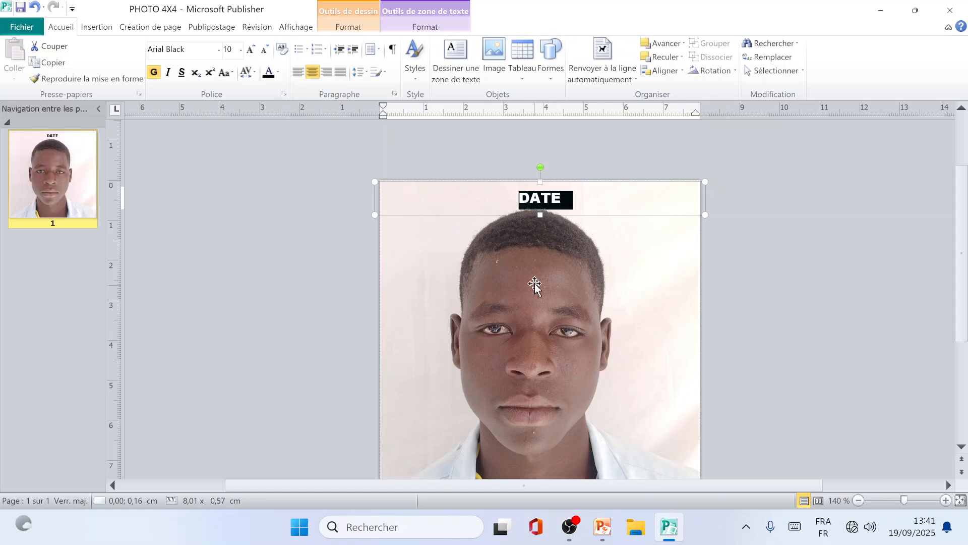
{"action": "left_click", "coordinate": [253, 57]}
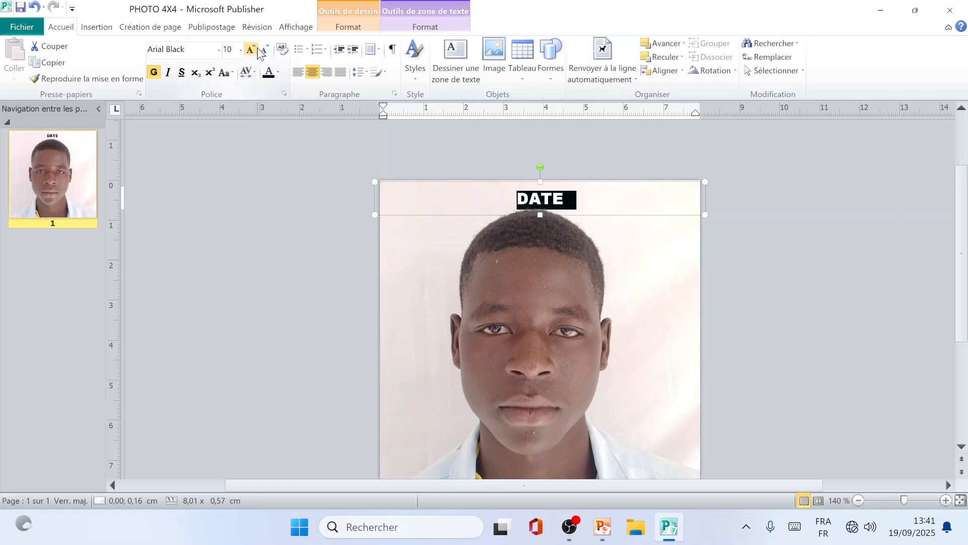
{"action": "left_click", "coordinate": [251, 56]}
{"action": "left_click", "coordinate": [251, 54]}
{"action": "left_click", "coordinate": [251, 53]}
{"action": "left_click", "coordinate": [251, 53]}
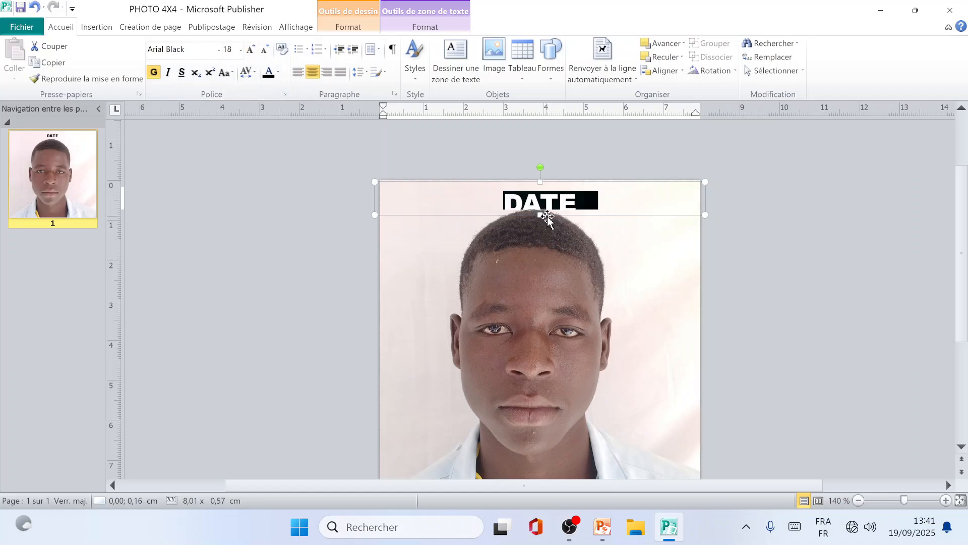
{"action": "left_click_drag", "start_coordinate": [540, 215], "coordinate": [536, 225]}
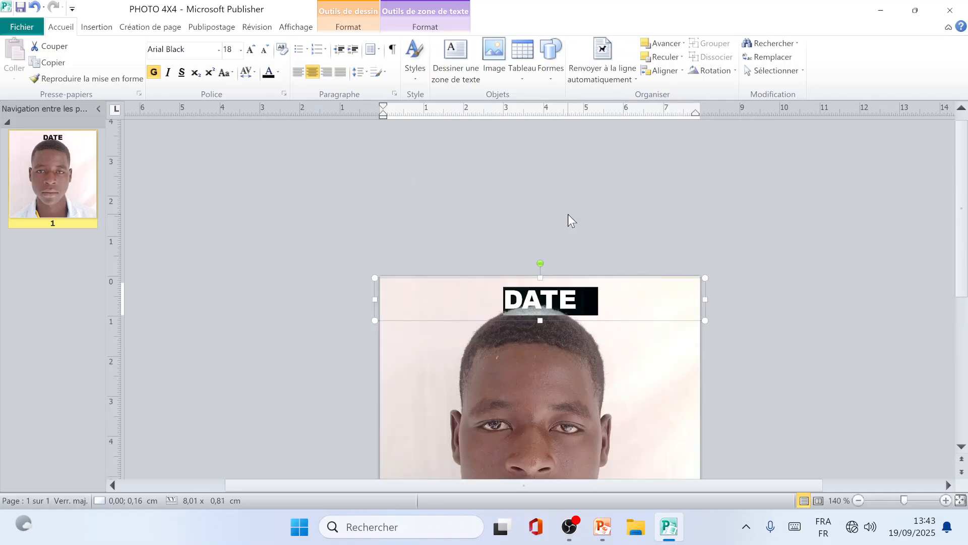
{"action": "right_click", "coordinate": [568, 214]}
{"action": "left_click", "coordinate": [625, 265]}
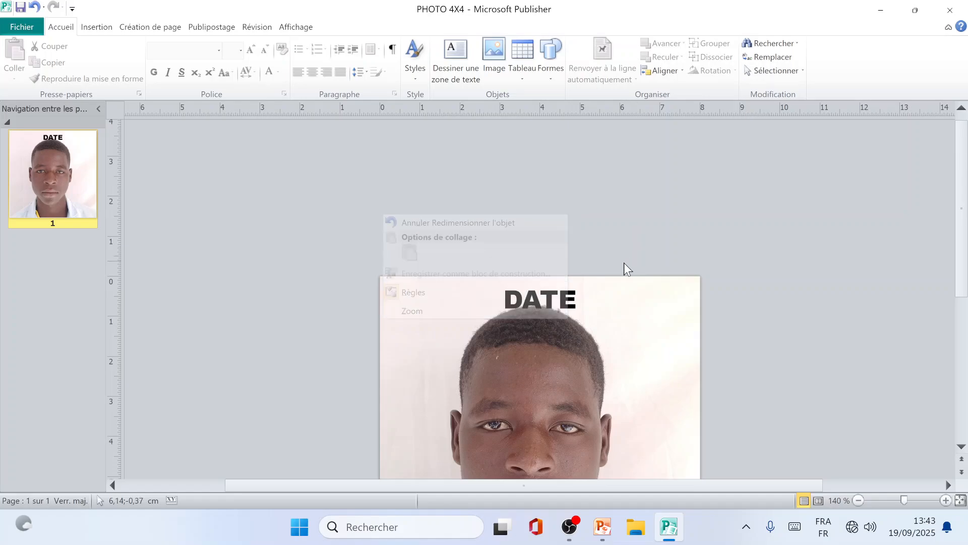
Nudge the DATE text box slightly upward, to about 0.08 cm from the page's upper edge
{"action": "scroll", "coordinate": [584, 303], "scroll_direction": "down", "scroll_amount": 3}
{"action": "left_click", "coordinate": [508, 221]}
{"action": "scroll", "coordinate": [553, 264], "scroll_direction": "down", "scroll_amount": 1}
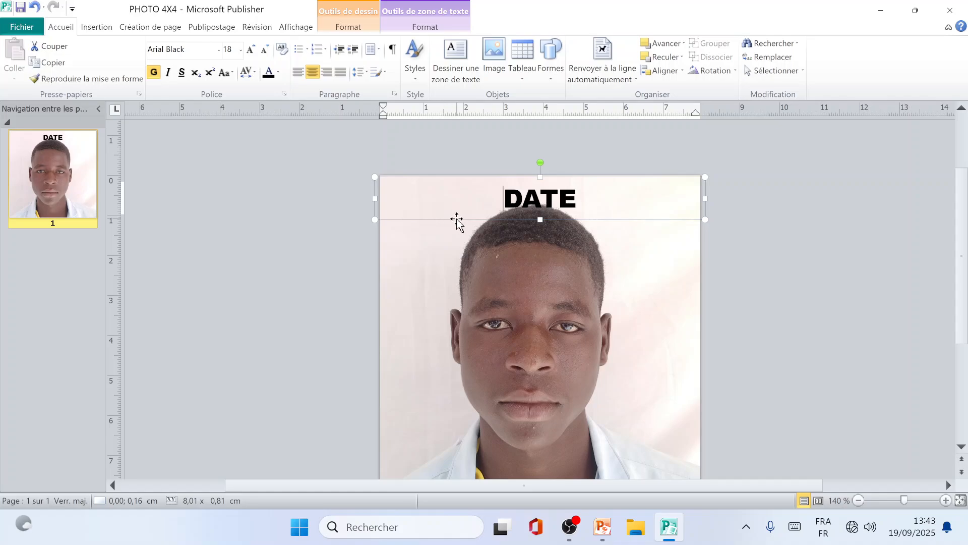
{"action": "left_click", "coordinate": [458, 220]}
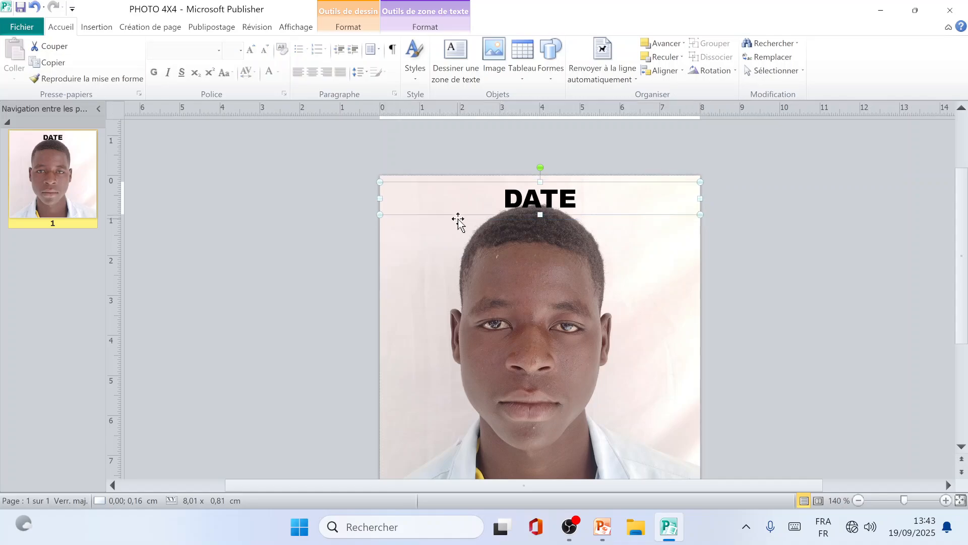
{"action": "key", "text": "Up"}
{"action": "key", "text": "Up"}
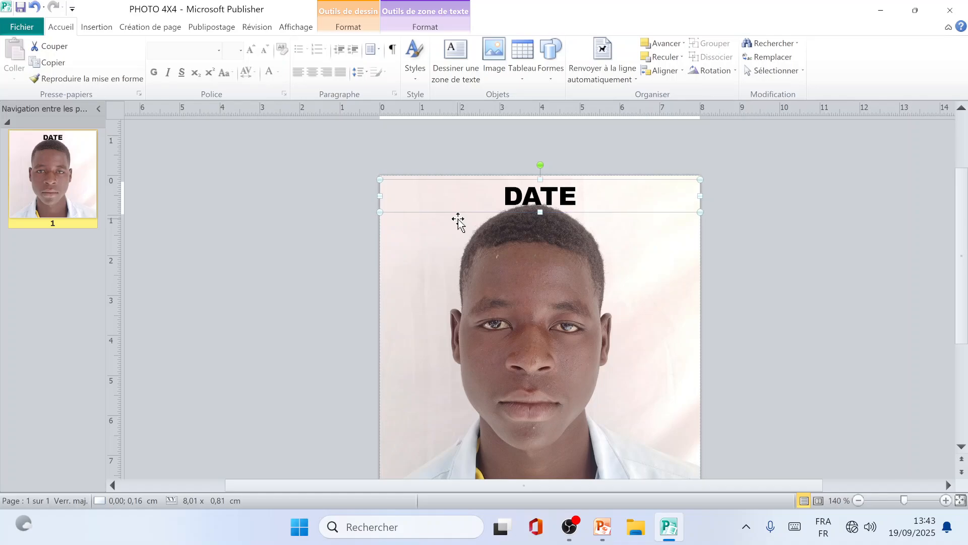
{"action": "key", "text": "Up"}
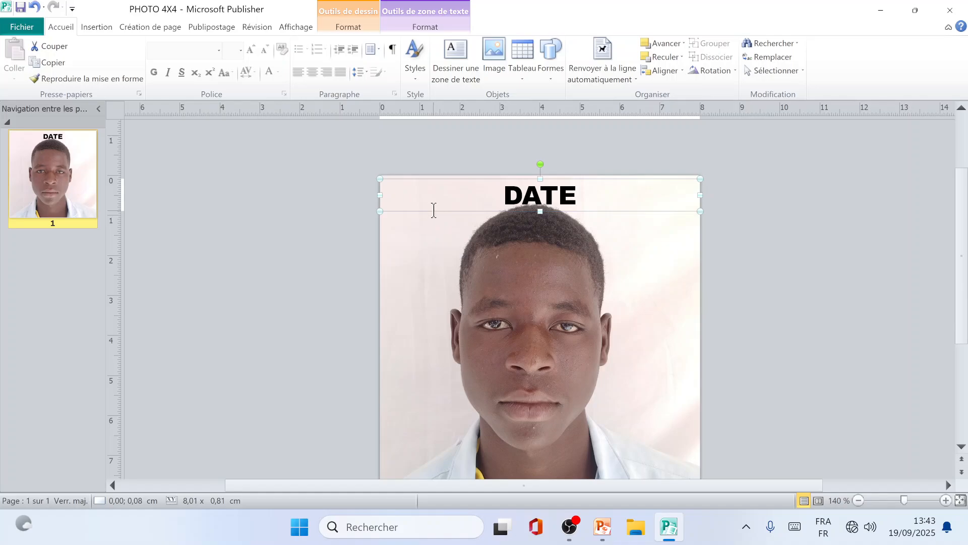
{"action": "left_click", "coordinate": [433, 210]}
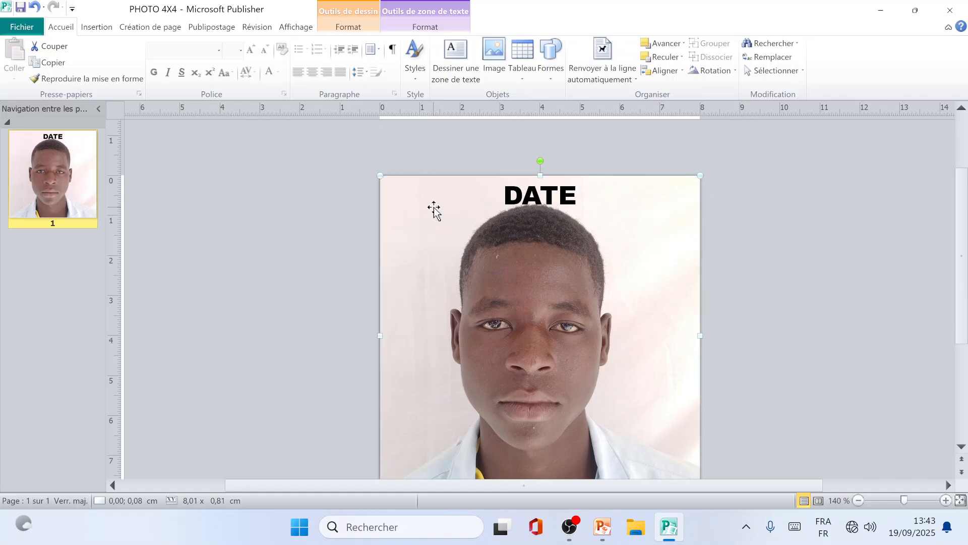
Duplicate the DATE text box and place the copy over the lower part of the photo, about 6.56 cm from the page's upper edge
{"action": "left_click", "coordinate": [442, 215]}
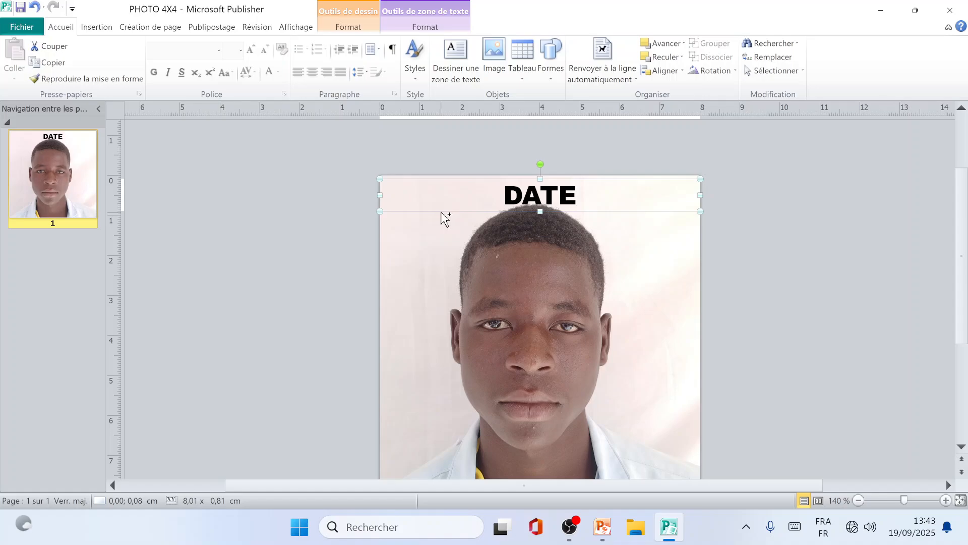
{"action": "key", "text": "ctrl+c"}
{"action": "left_click", "coordinate": [328, 333]}
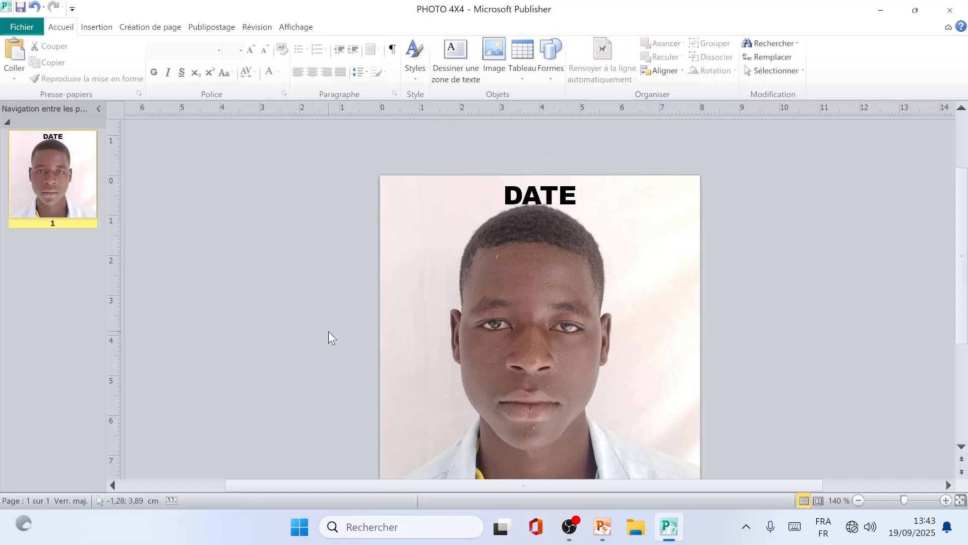
{"action": "key", "text": "ctrl+v"}
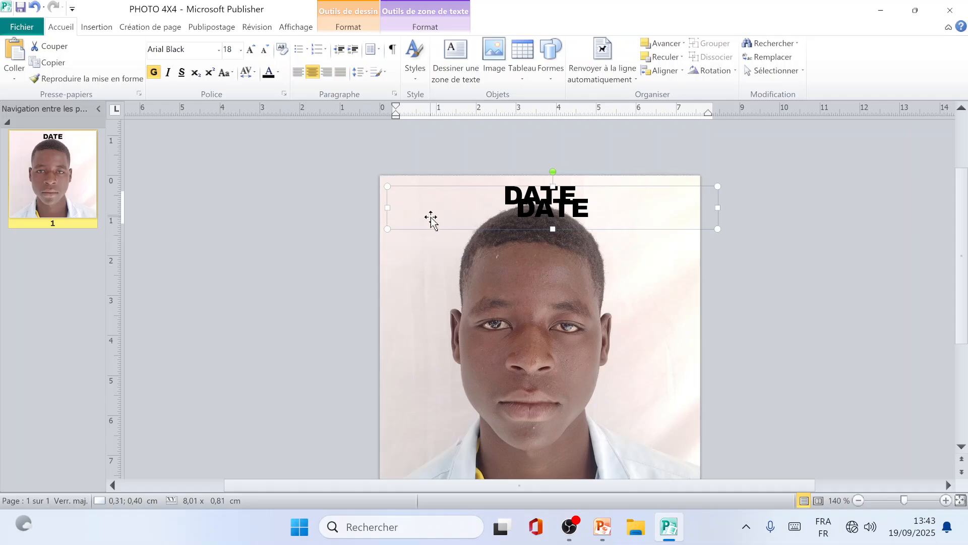
{"action": "left_click_drag", "start_coordinate": [429, 232], "coordinate": [437, 345]}
{"action": "key", "text": "ctrl+z"}
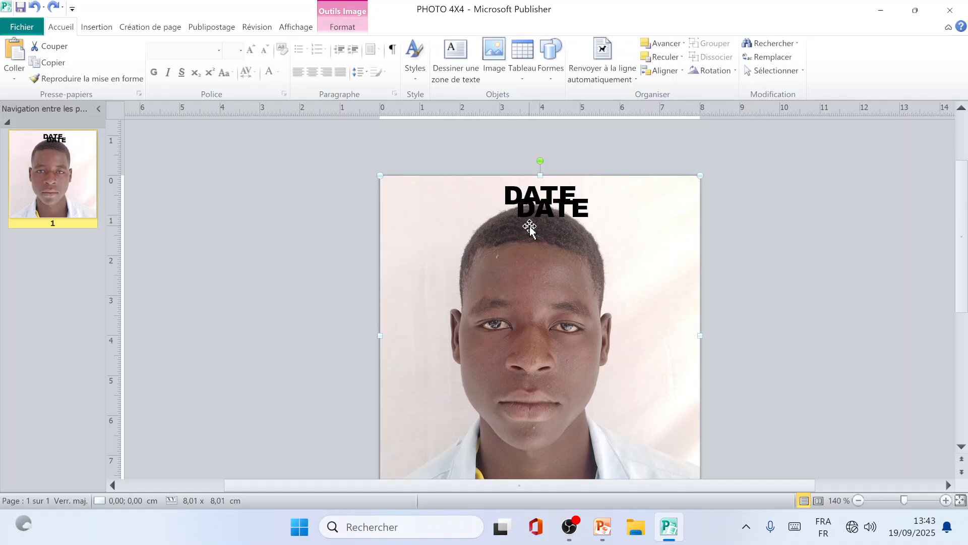
{"action": "left_click", "coordinate": [550, 223]}
{"action": "left_click_drag", "start_coordinate": [542, 225], "coordinate": [528, 474]}
{"action": "scroll", "coordinate": [612, 383], "scroll_direction": "down", "scroll_amount": 3}
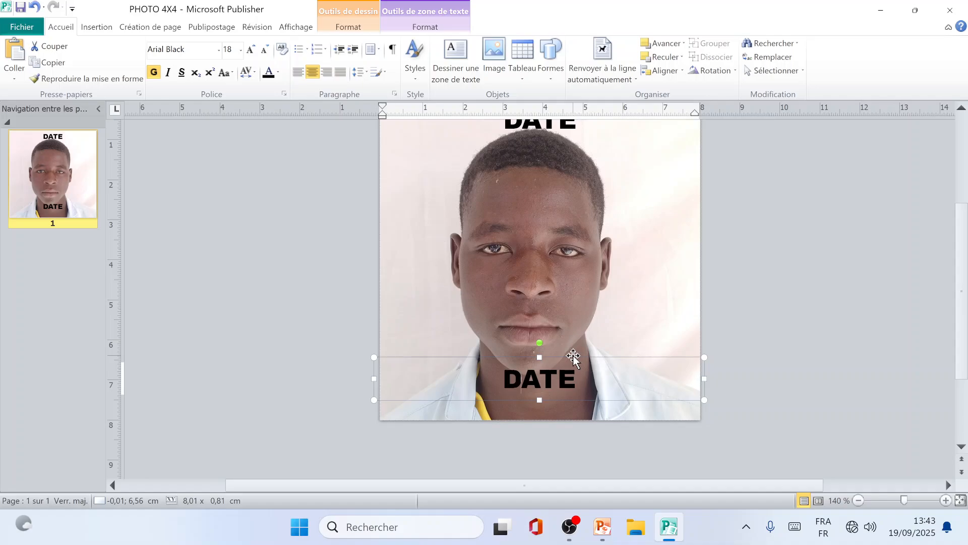
Replace the text in the lower text box with NOM
{"action": "left_click", "coordinate": [574, 356]}
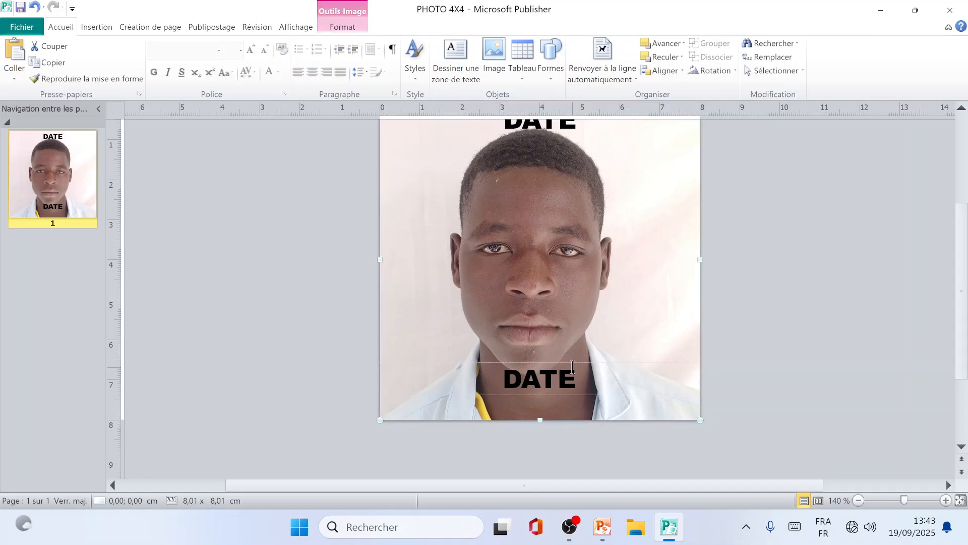
{"action": "left_click", "coordinate": [573, 366]}
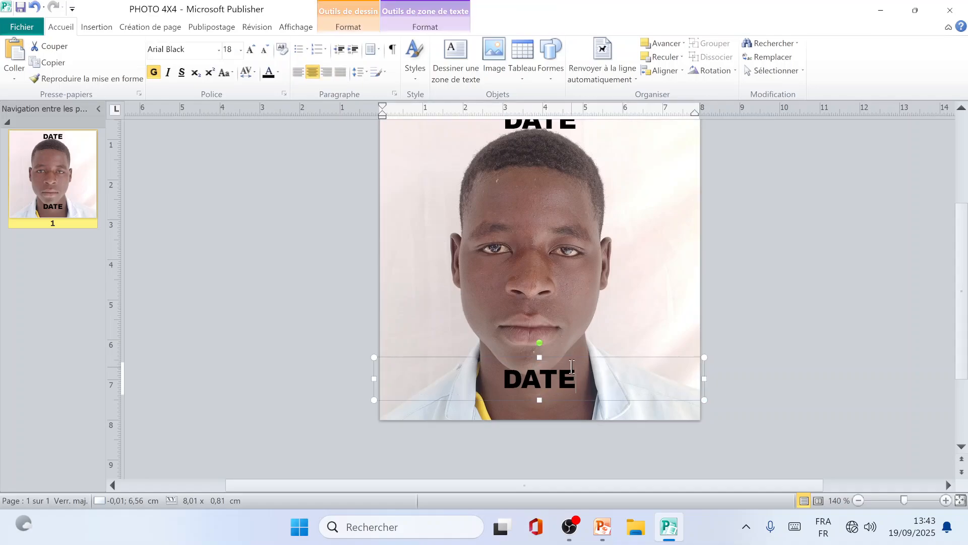
{"action": "triple_click", "coordinate": [542, 388]}
{"action": "type", "text": "NOM"}
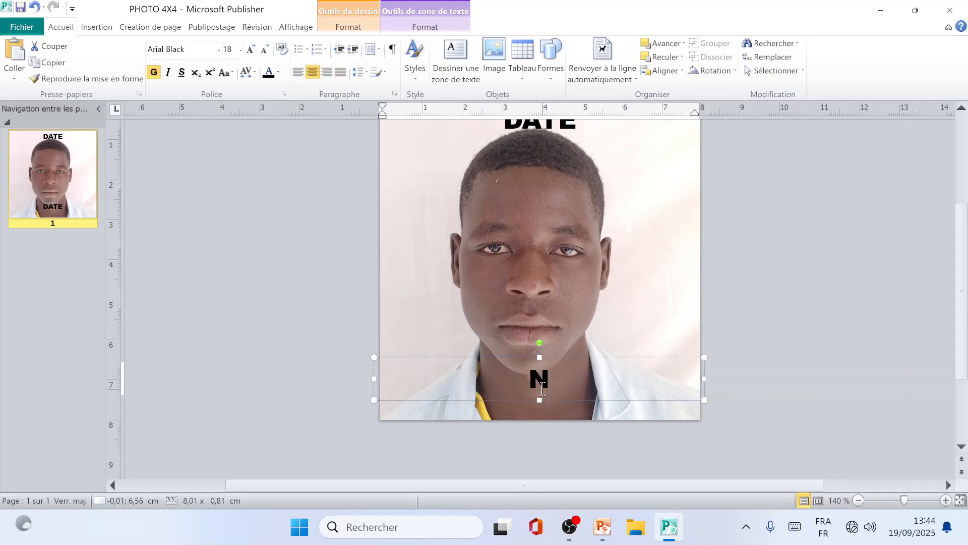
{"action": "left_click", "coordinate": [589, 402]}
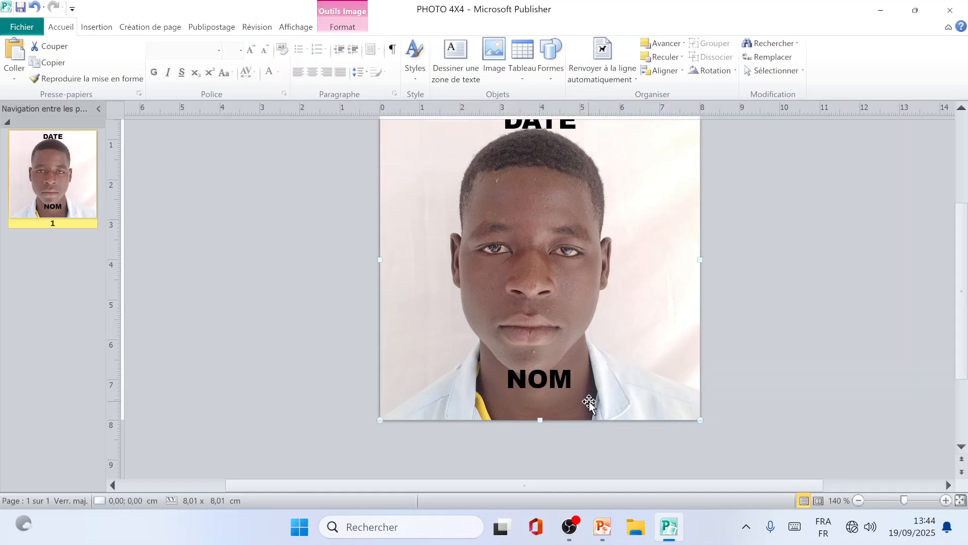
Nudge the NOM text box slightly upward, to about 6.44 cm from the page's upper edge
{"action": "left_click", "coordinate": [559, 394]}
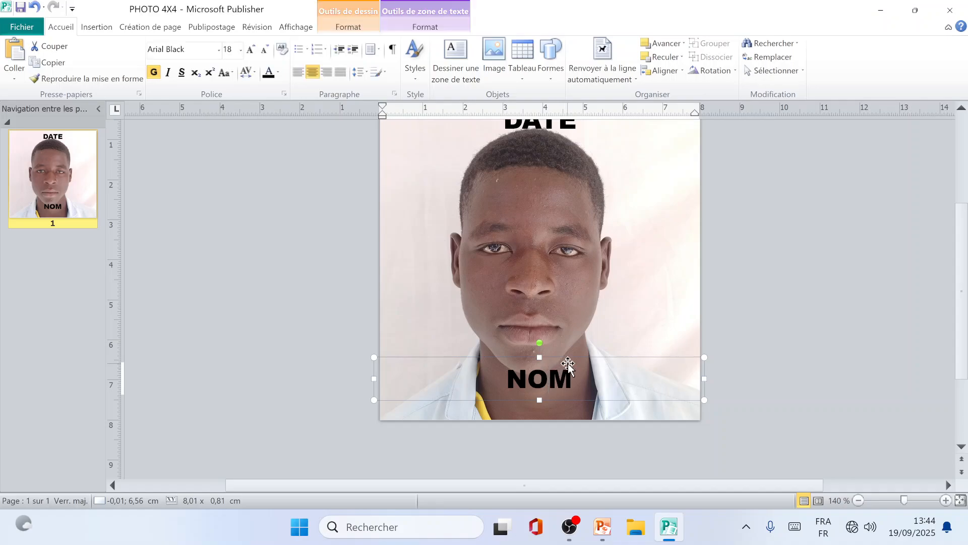
{"action": "scroll", "coordinate": [574, 297], "scroll_direction": "up", "scroll_amount": 3}
{"action": "scroll", "coordinate": [580, 307], "scroll_direction": "down", "scroll_amount": 4}
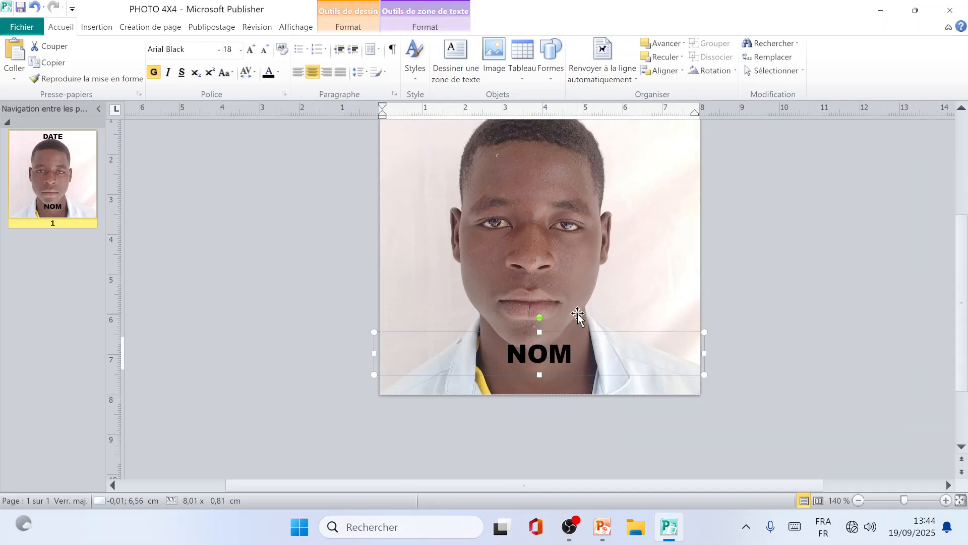
{"action": "left_click", "coordinate": [575, 329]}
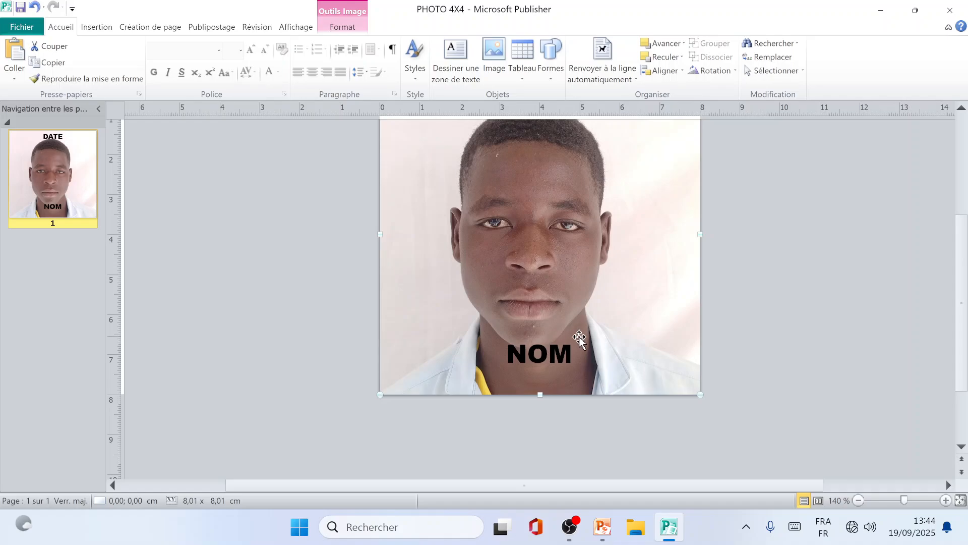
{"action": "left_click", "coordinate": [572, 337]}
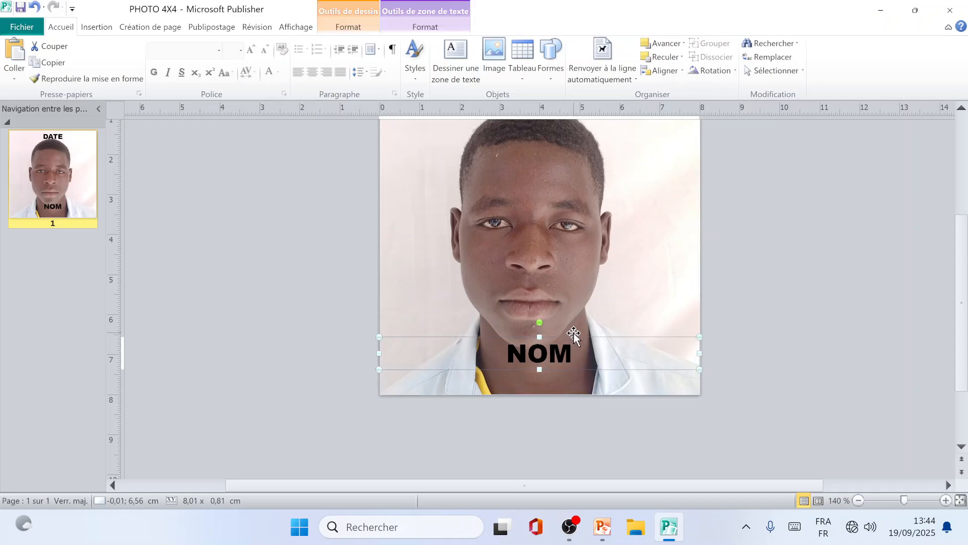
{"action": "key", "text": "Up"}
{"action": "key", "text": "Up"}
{"action": "key", "text": "Up"}
{"action": "key", "text": "Up"}
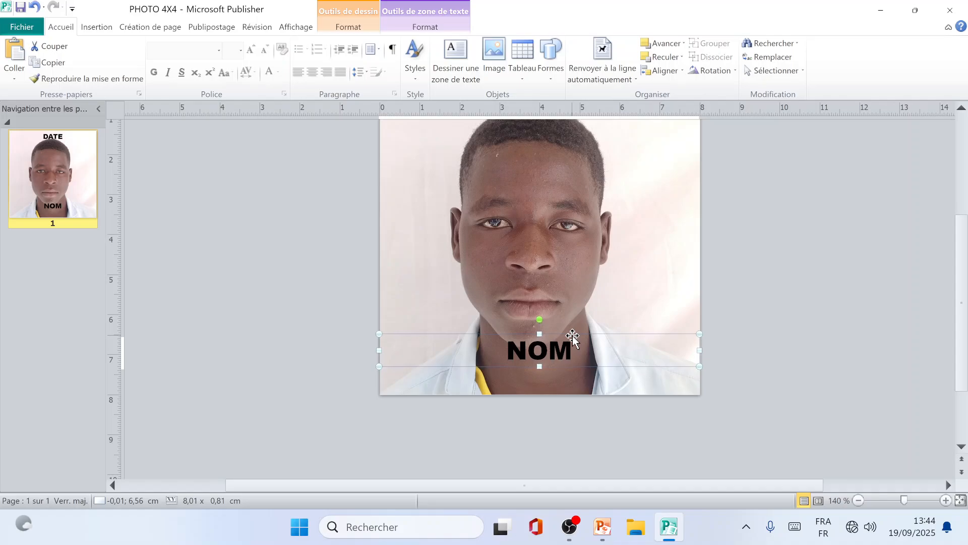
{"action": "key", "text": "Up"}
{"action": "key", "text": "Up"}
{"action": "key", "text": "Up"}
{"action": "key", "text": "Up"}
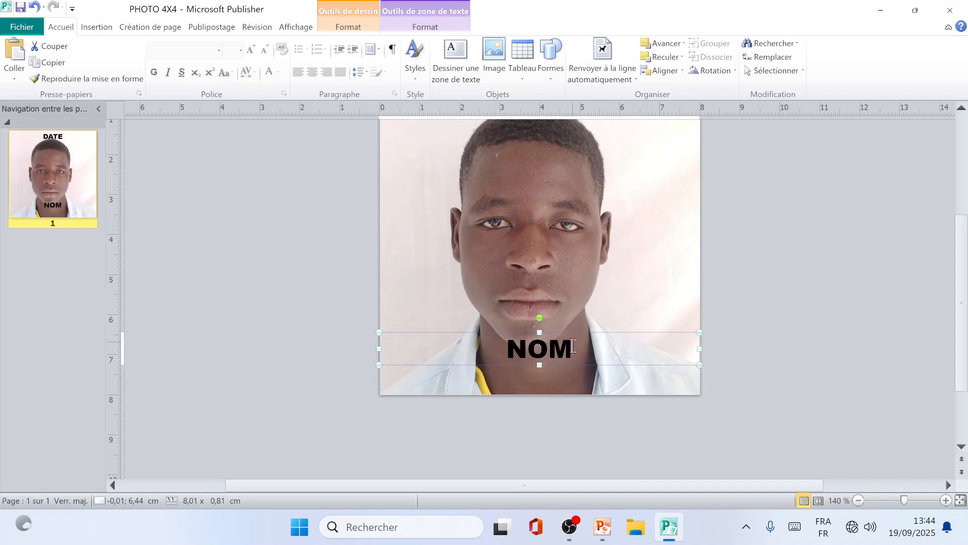
Paste another copy of the DATE text box just below NOM, at about 0.04; 7.13 cm, and change its text to CODE
{"action": "left_click", "coordinate": [763, 360]}
{"action": "key", "text": "ctrl+v"}
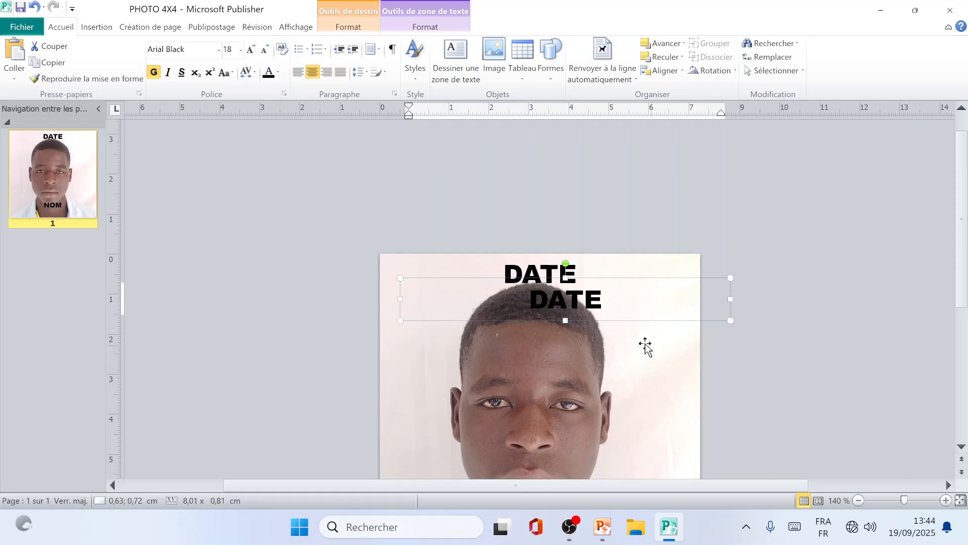
{"action": "left_click_drag", "start_coordinate": [638, 320], "coordinate": [603, 406]}
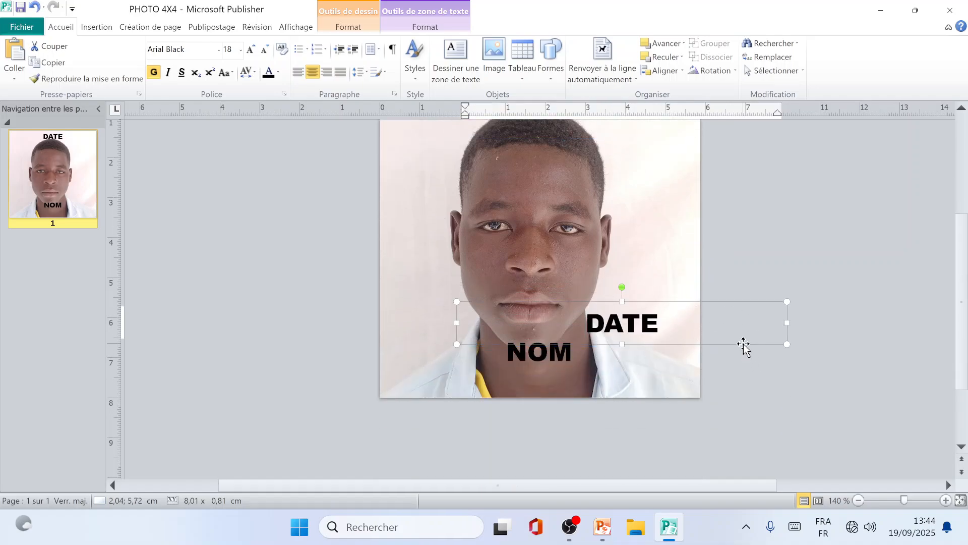
{"action": "left_click_drag", "start_coordinate": [744, 344], "coordinate": [664, 401]}
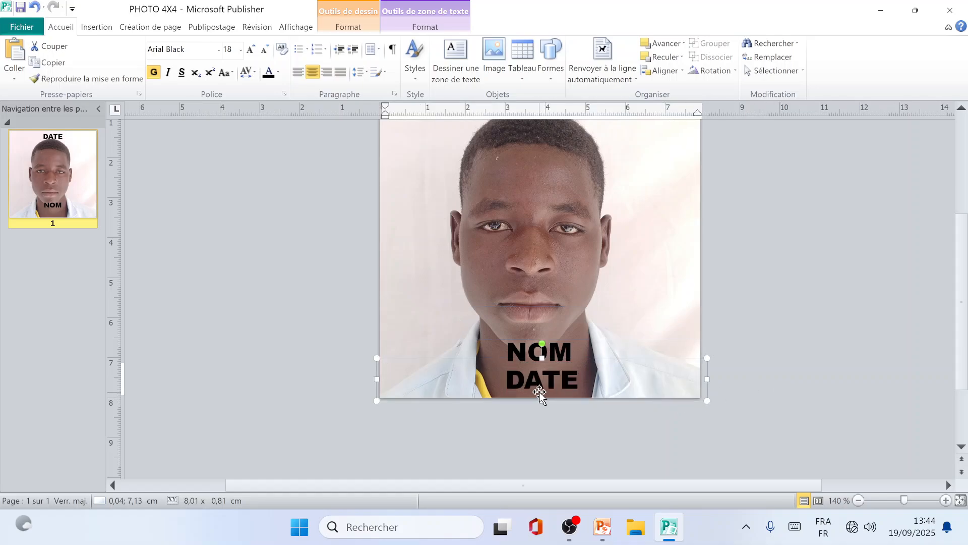
{"action": "double_click", "coordinate": [551, 379]}
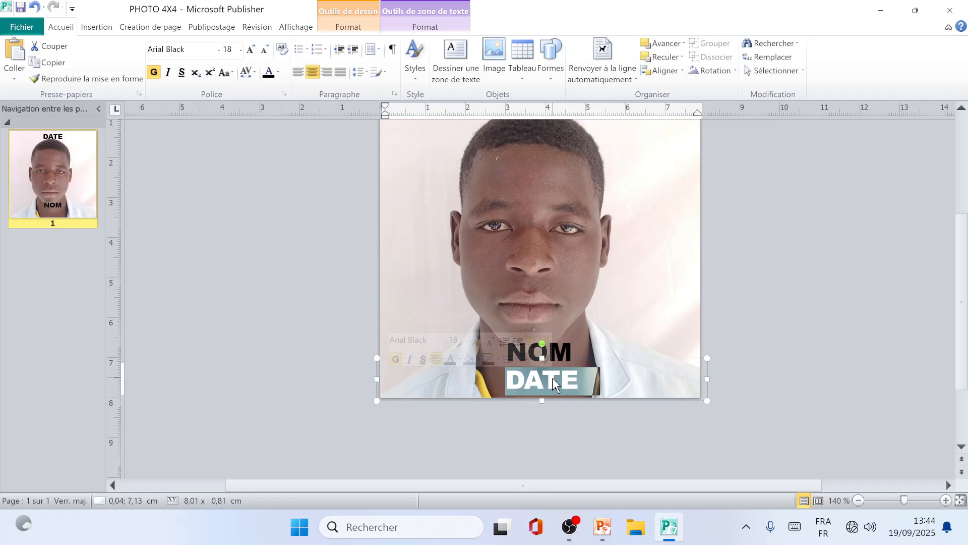
{"action": "type", "text": "CODE"}
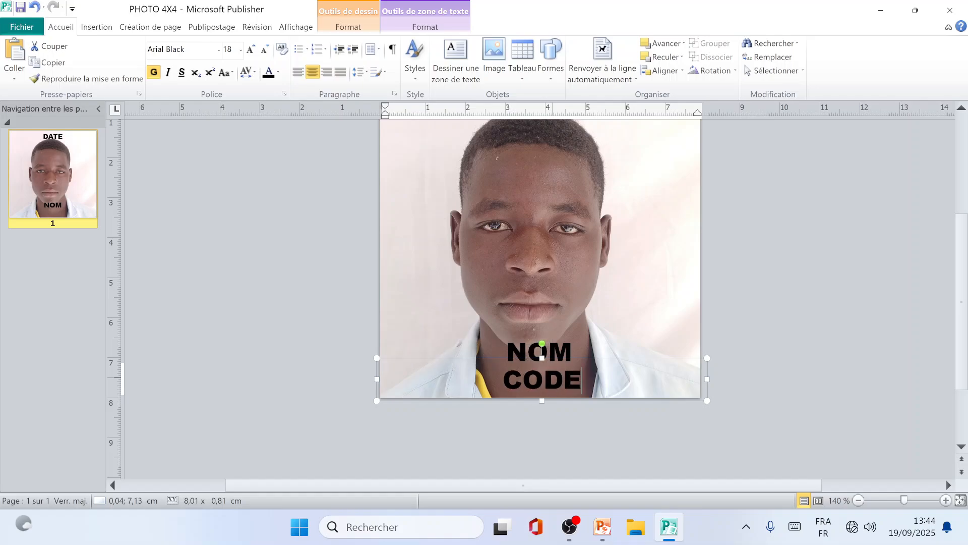
Format the CODE text in Arial at font size 16
{"action": "double_click", "coordinate": [530, 378]}
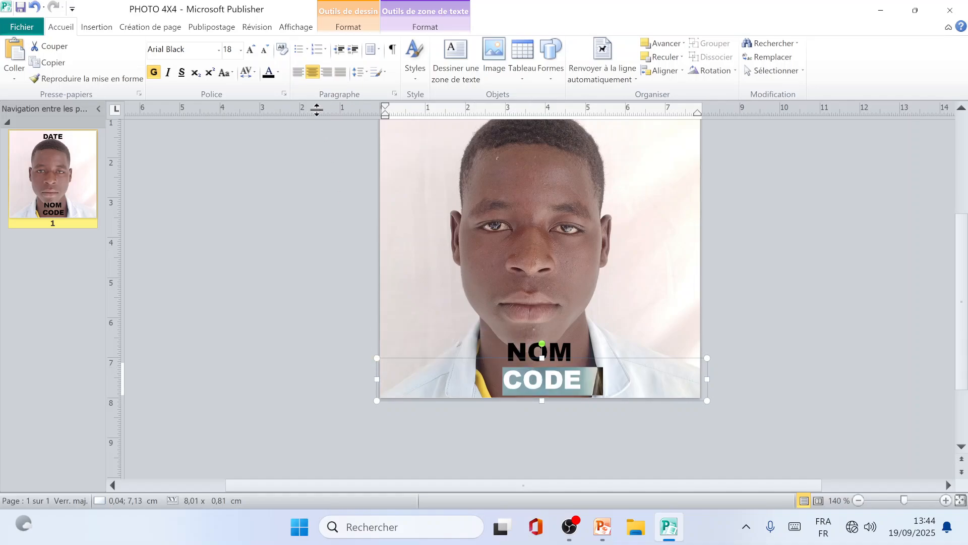
{"action": "left_click", "coordinate": [264, 50]}
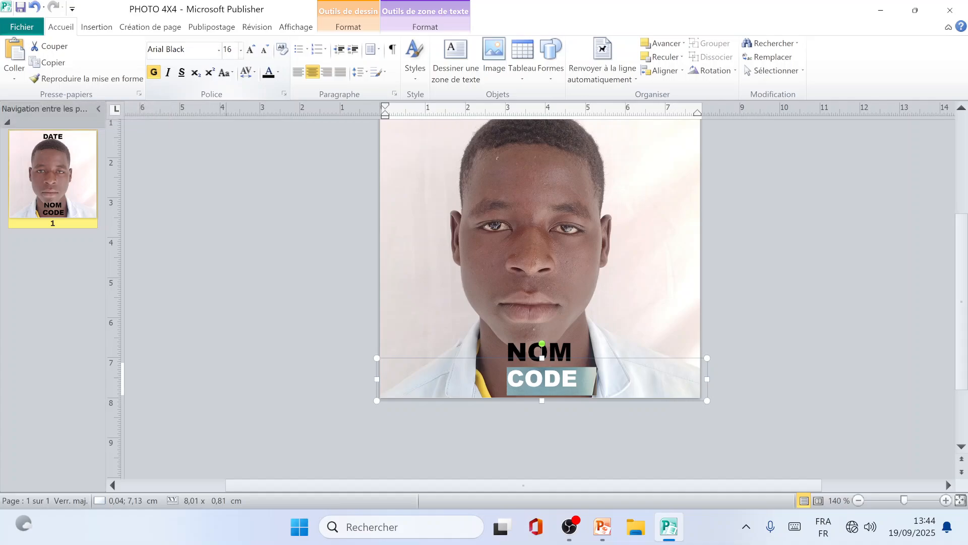
{"action": "left_click", "coordinate": [221, 50]}
{"action": "left_click", "coordinate": [115, 139]}
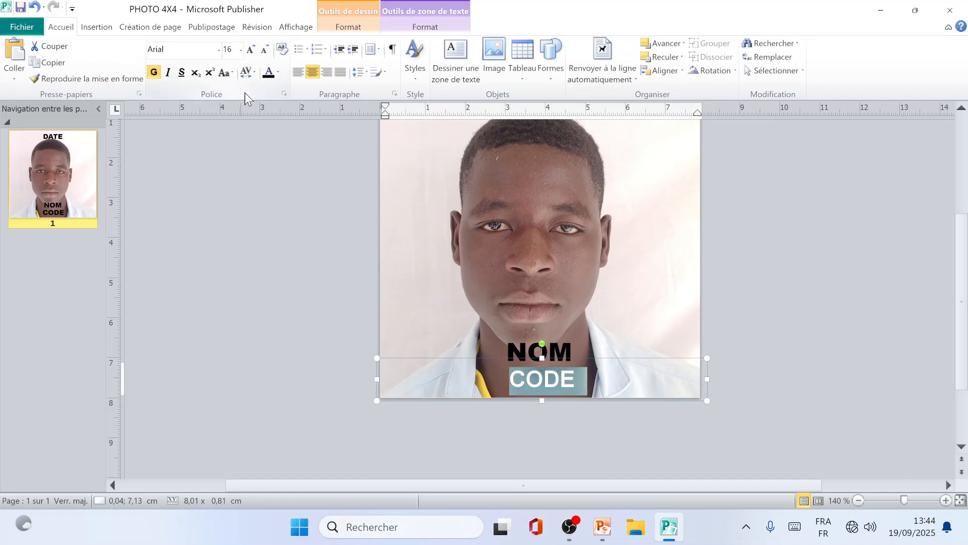
Replace the DATE placeholder text in the upper text box with the Date merge field
{"action": "scroll", "coordinate": [558, 242], "scroll_direction": "up", "scroll_amount": 5}
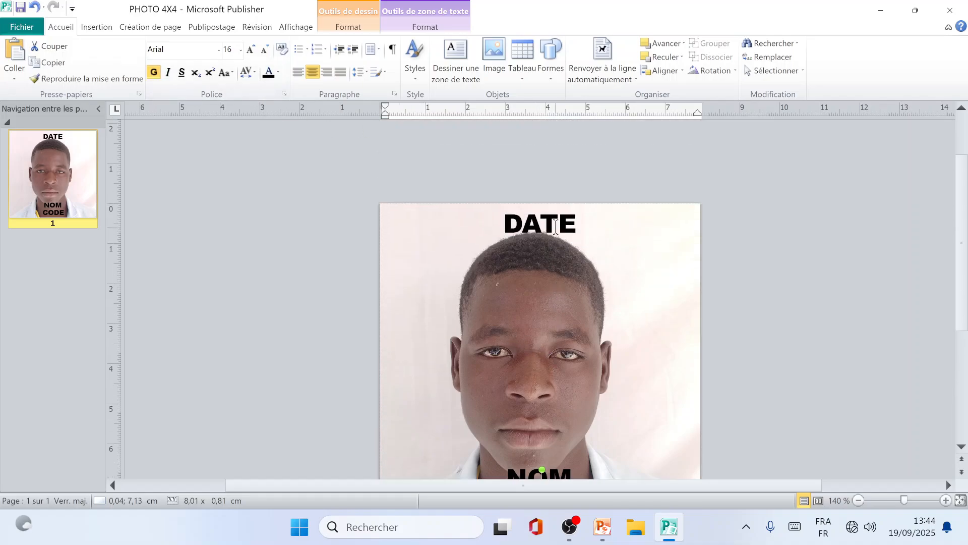
{"action": "left_click", "coordinate": [551, 224]}
{"action": "double_click", "coordinate": [551, 223]}
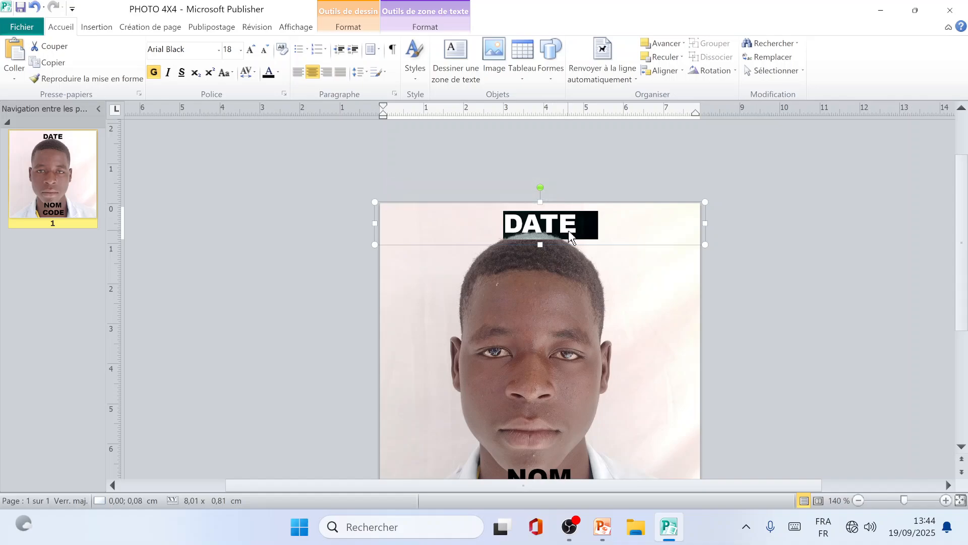
{"action": "left_click", "coordinate": [523, 225]}
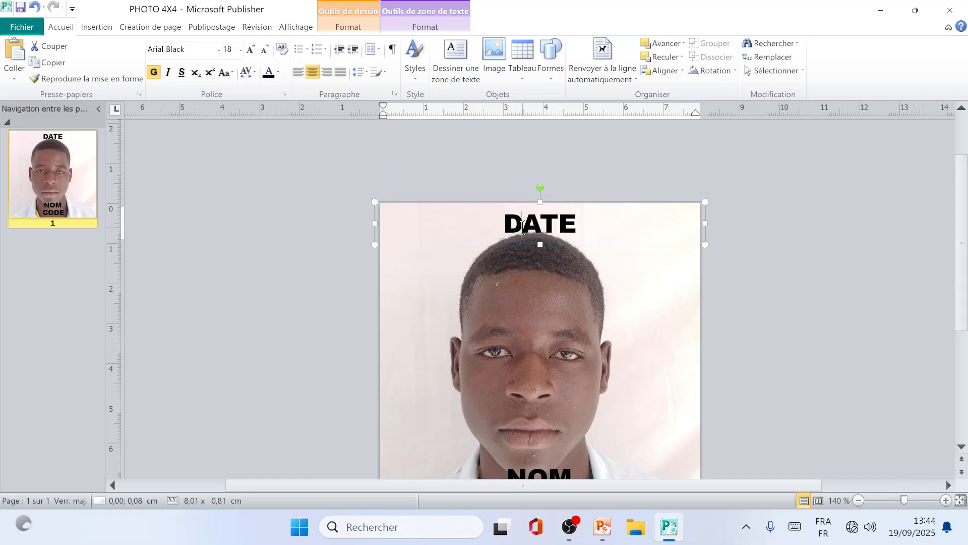
{"action": "triple_click", "coordinate": [522, 225]}
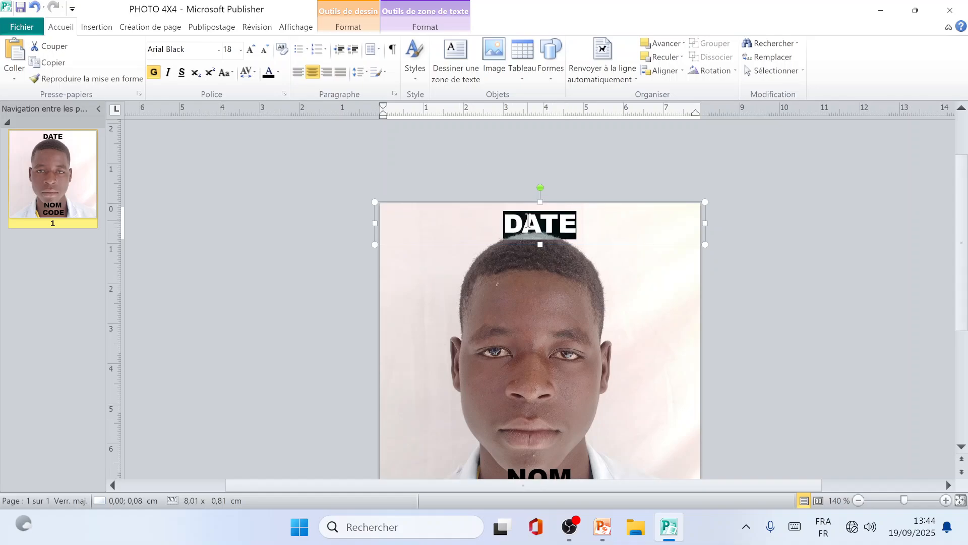
{"action": "left_click", "coordinate": [209, 28]}
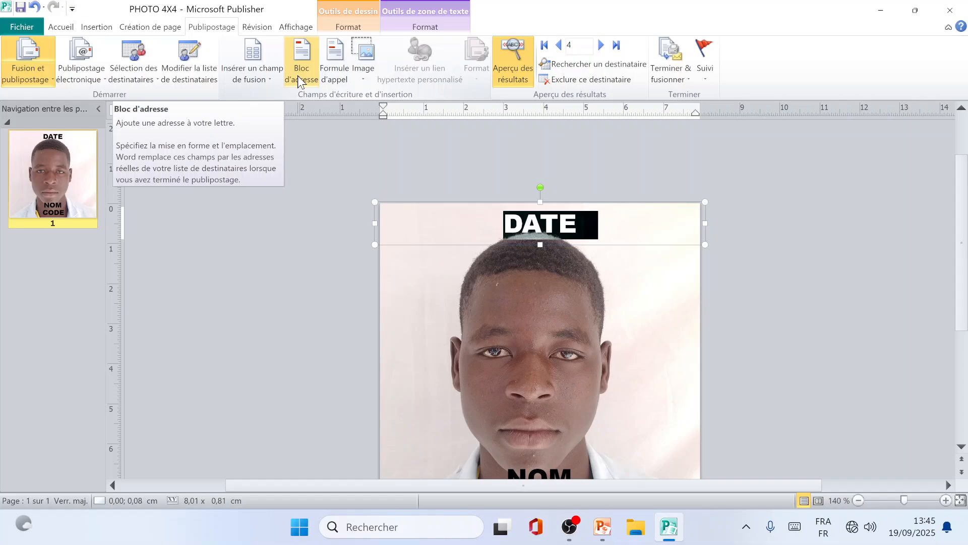
{"action": "left_click", "coordinate": [265, 77]}
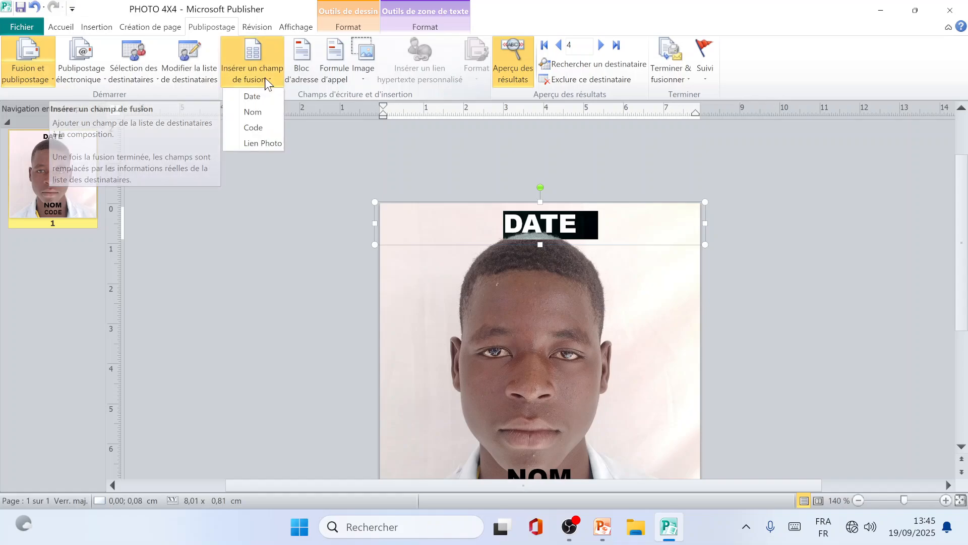
{"action": "left_click", "coordinate": [265, 97]}
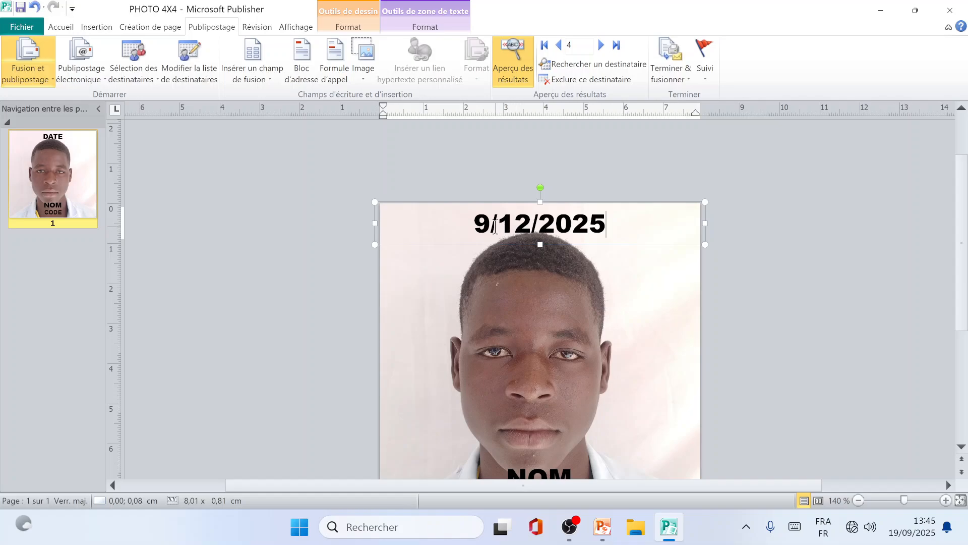
Replace the NOM placeholder text with the Nom merge field
{"action": "scroll", "coordinate": [540, 237], "scroll_direction": "down", "scroll_amount": 3}
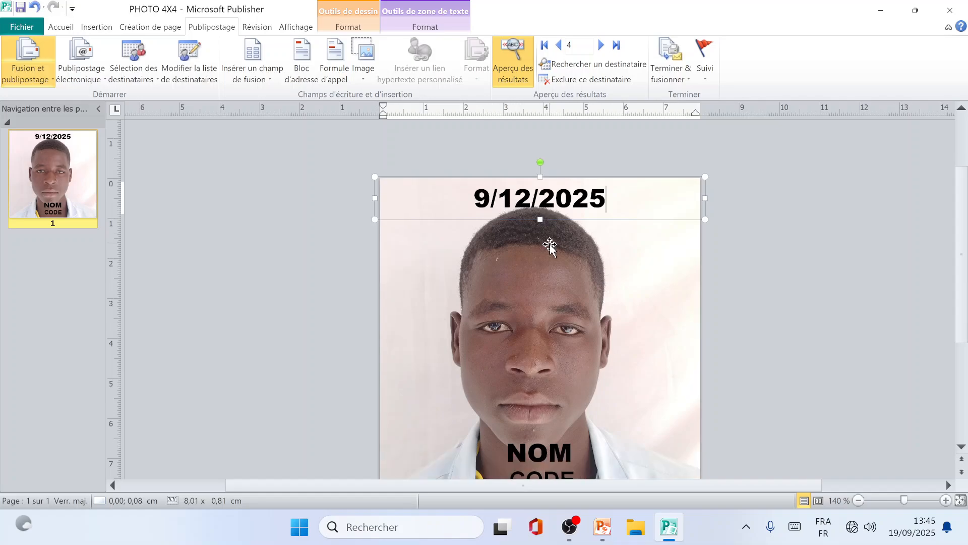
{"action": "scroll", "coordinate": [514, 234], "scroll_direction": "down", "scroll_amount": 2}
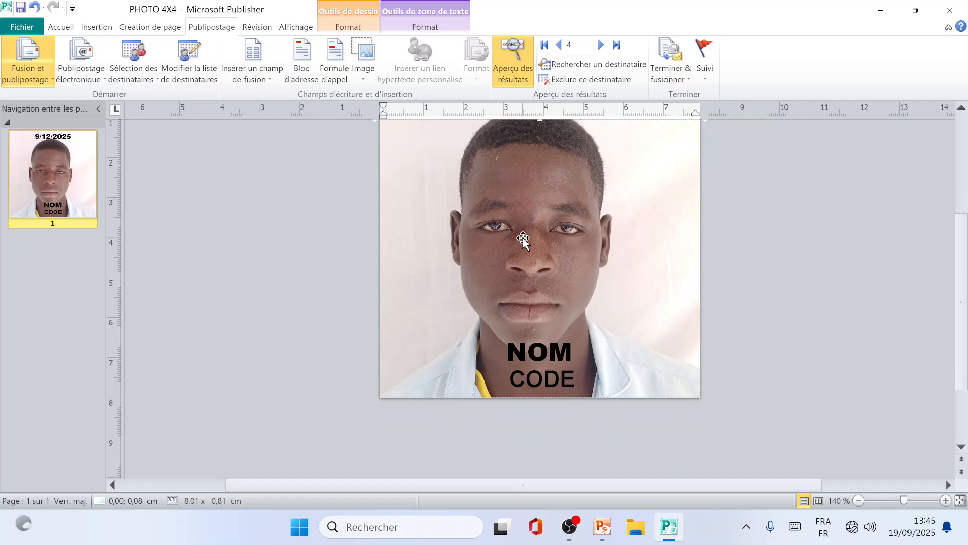
{"action": "double_click", "coordinate": [524, 355]}
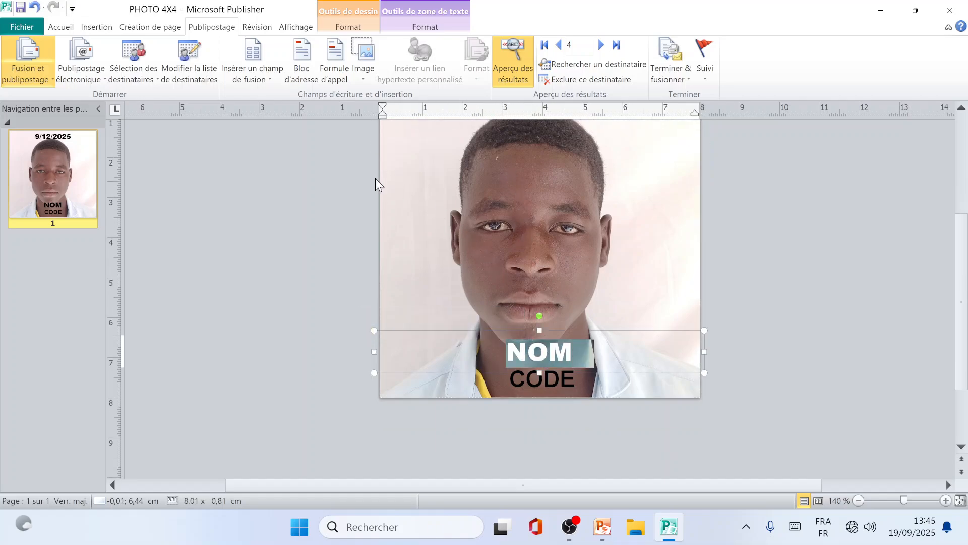
{"action": "left_click", "coordinate": [256, 76]}
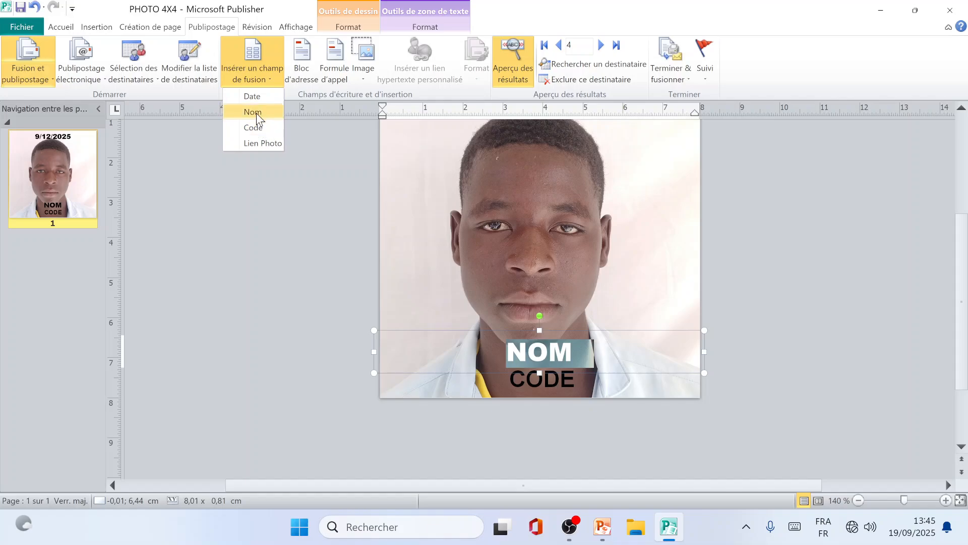
{"action": "left_click", "coordinate": [256, 113]}
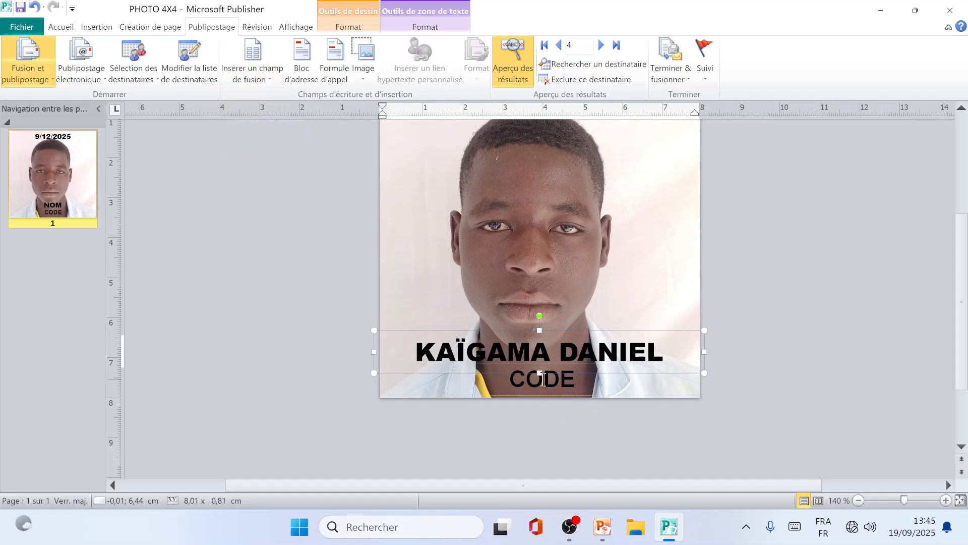
Replace the CODE placeholder text with the Code merge field and deselect the text box
{"action": "double_click", "coordinate": [551, 388]}
{"action": "left_click", "coordinate": [272, 80]}
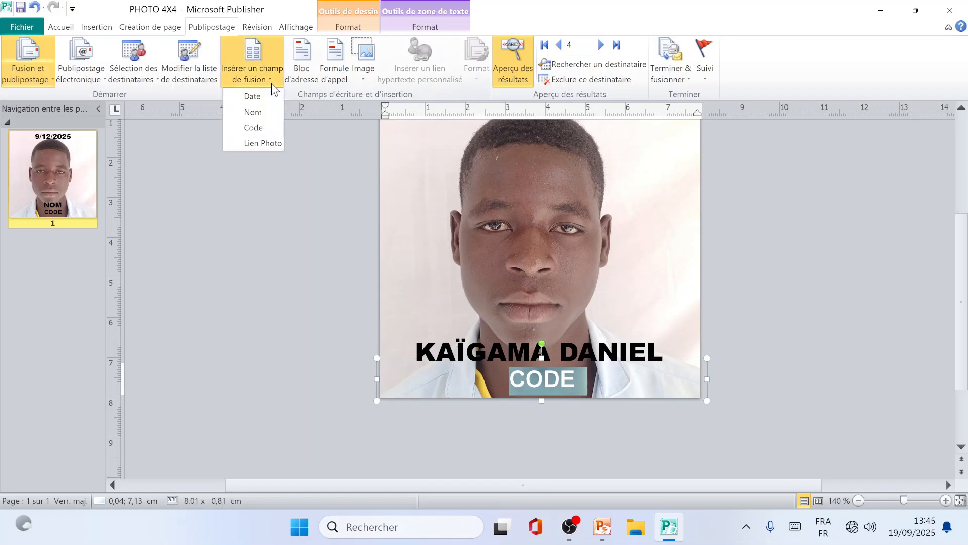
{"action": "left_click", "coordinate": [261, 128]}
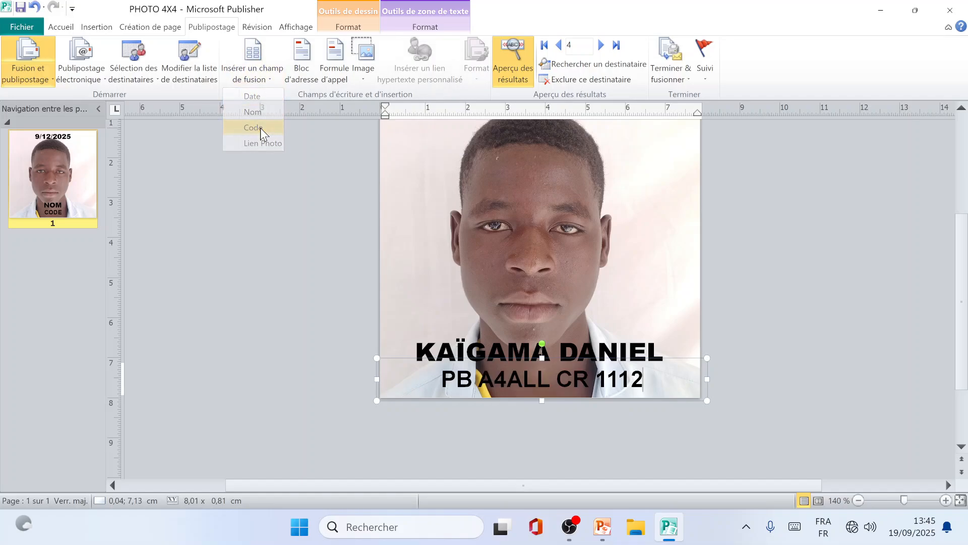
{"action": "left_click", "coordinate": [741, 369]}
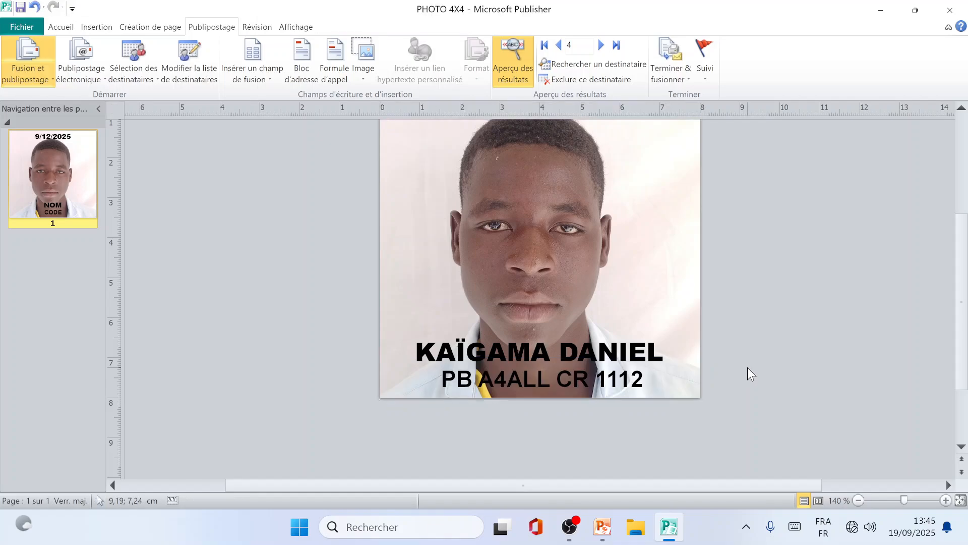
Draw a rectangle about 8.29 x 1.88 cm across the page's lower edge, covering the name and code text
{"action": "scroll", "coordinate": [747, 367], "scroll_direction": "down", "scroll_amount": 1}
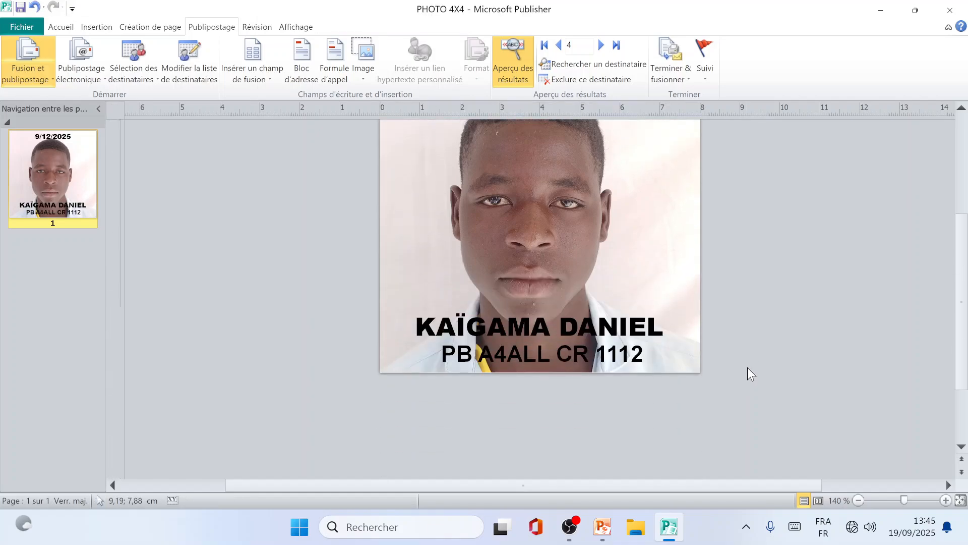
{"action": "scroll", "coordinate": [747, 367], "scroll_direction": "up", "scroll_amount": 2}
{"action": "scroll", "coordinate": [747, 367], "scroll_direction": "down", "scroll_amount": 2}
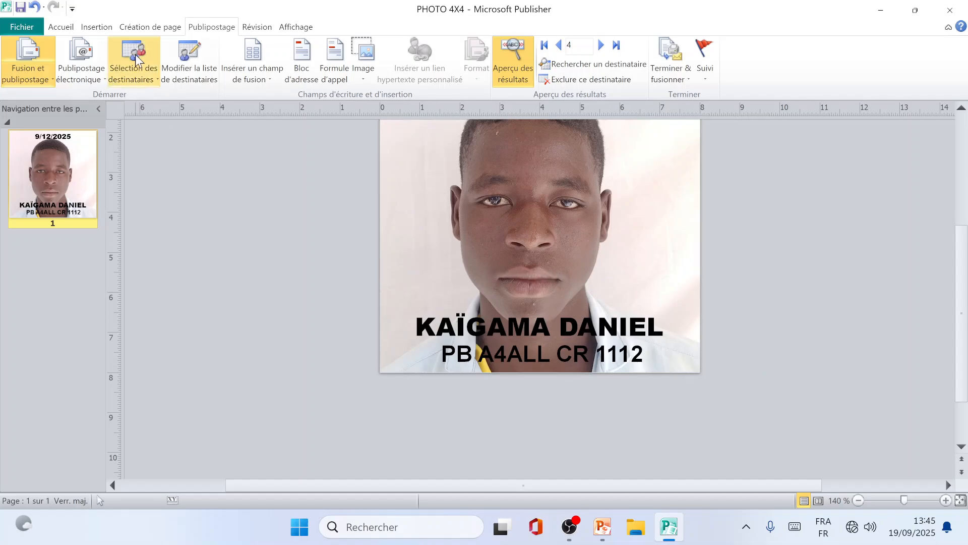
{"action": "left_click", "coordinate": [99, 28]}
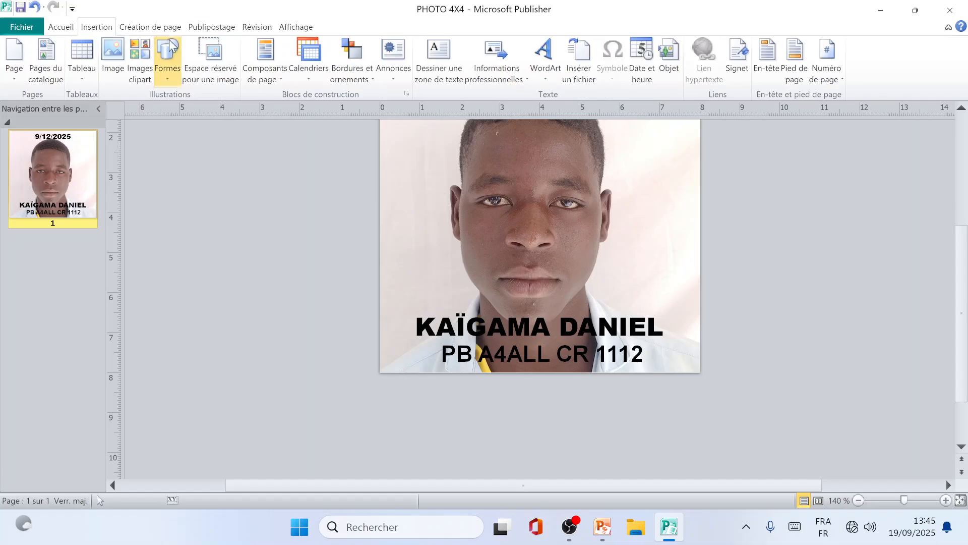
{"action": "left_click", "coordinate": [164, 73]}
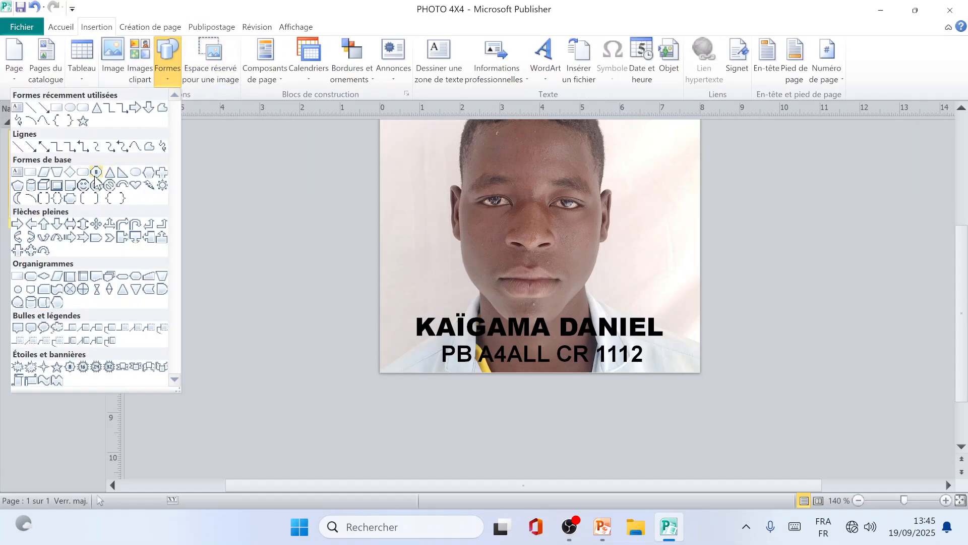
{"action": "left_click", "coordinate": [56, 108]}
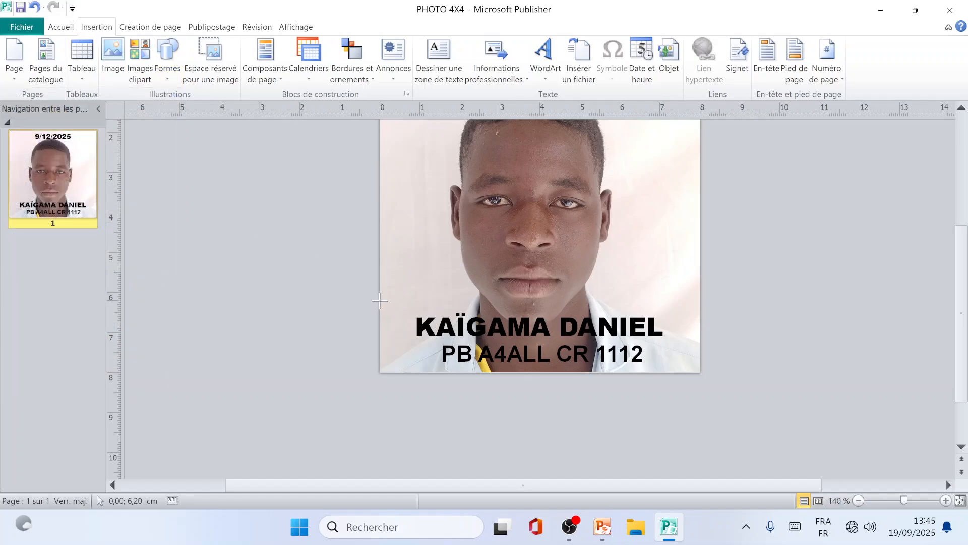
{"action": "left_click_drag", "start_coordinate": [375, 302], "coordinate": [707, 376]}
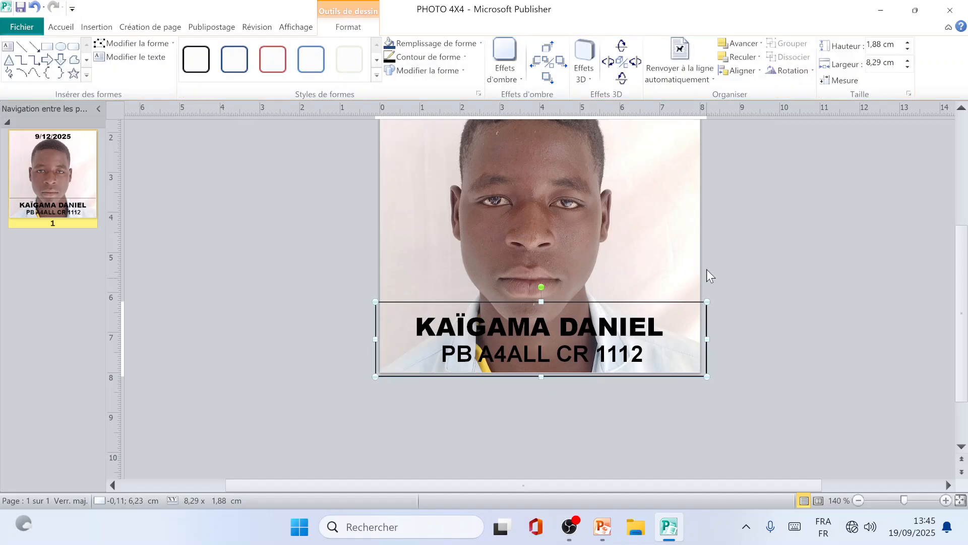
Fill the rectangle with white and remove its outline
{"action": "left_click", "coordinate": [468, 47]}
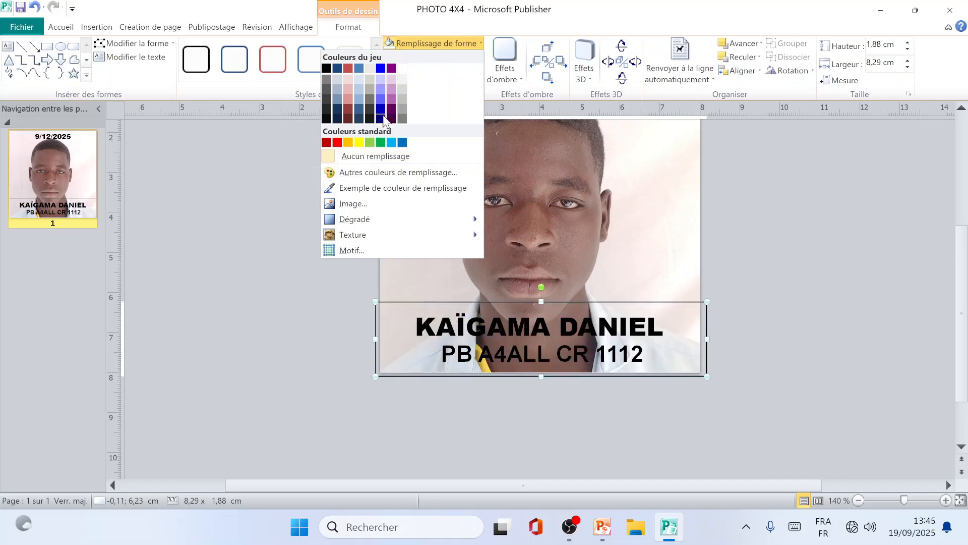
{"action": "left_click", "coordinate": [398, 68]}
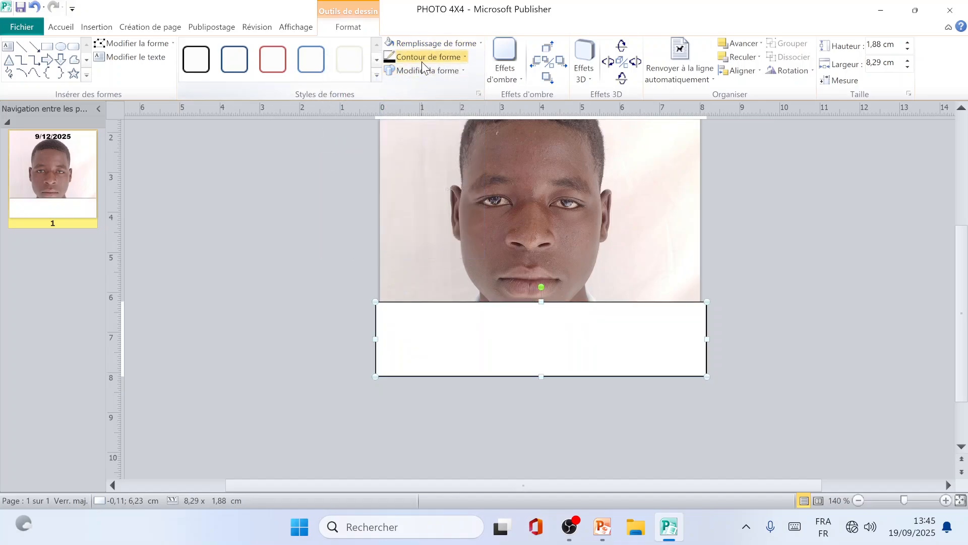
{"action": "left_click", "coordinate": [422, 59]}
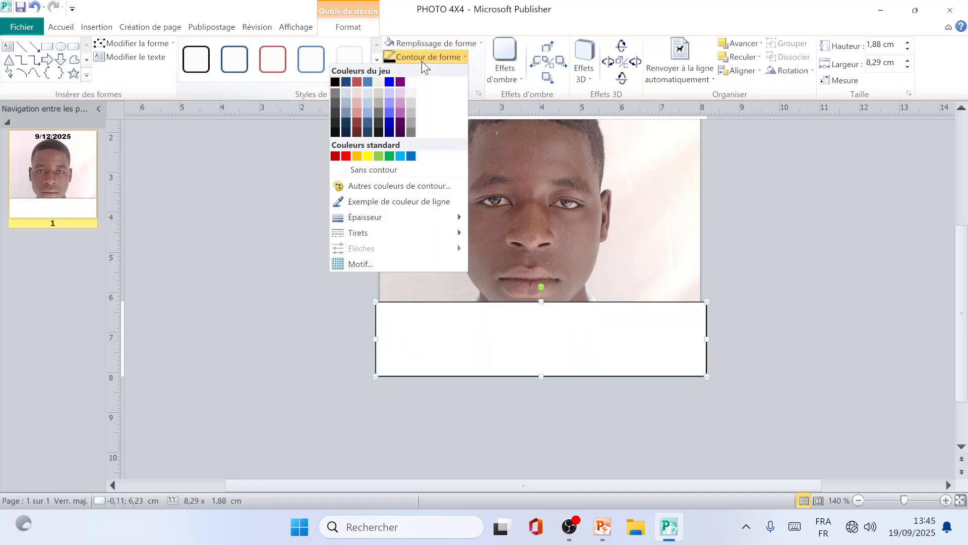
{"action": "left_click", "coordinate": [395, 169]}
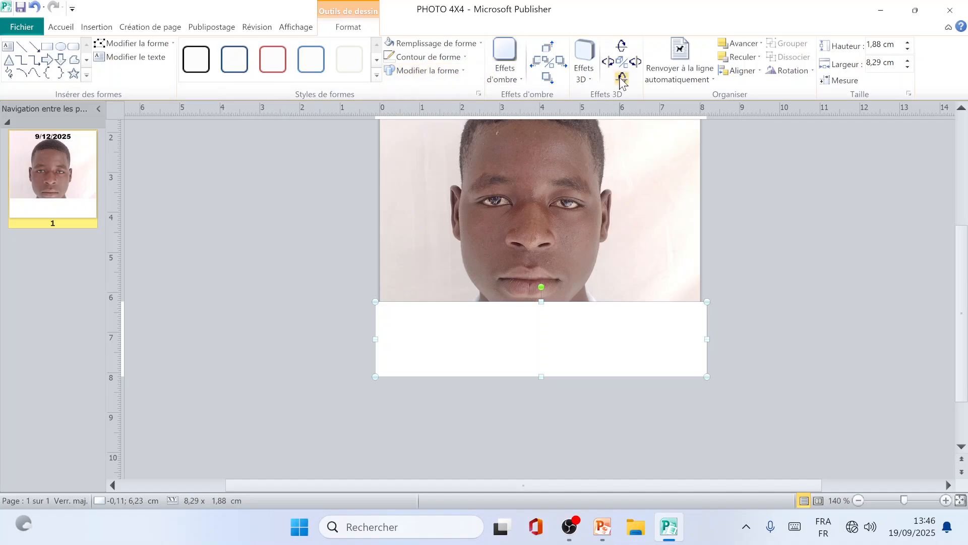
Send the white rectangle backward behind the name and code text boxes and set its fill transparency to 75 %
{"action": "left_click", "coordinate": [744, 58]}
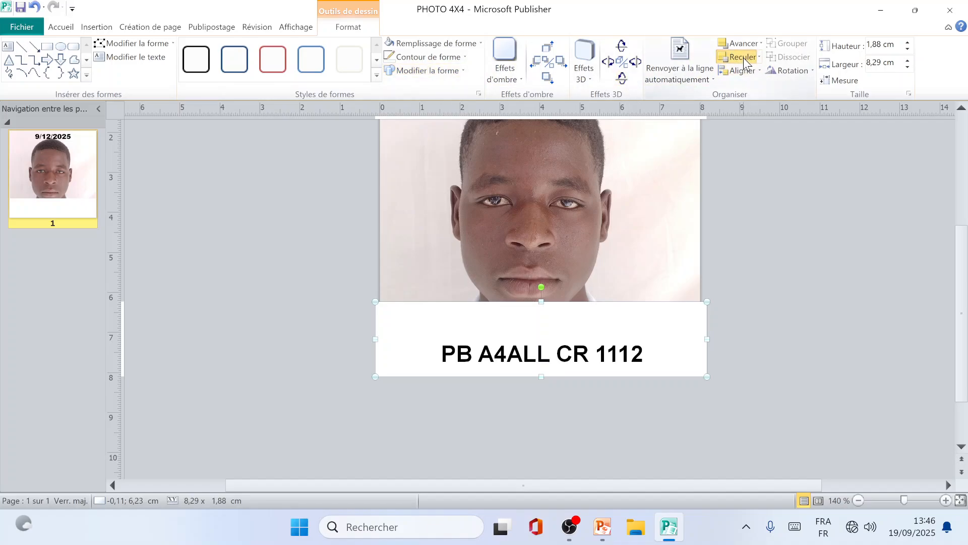
{"action": "left_click", "coordinate": [744, 58]}
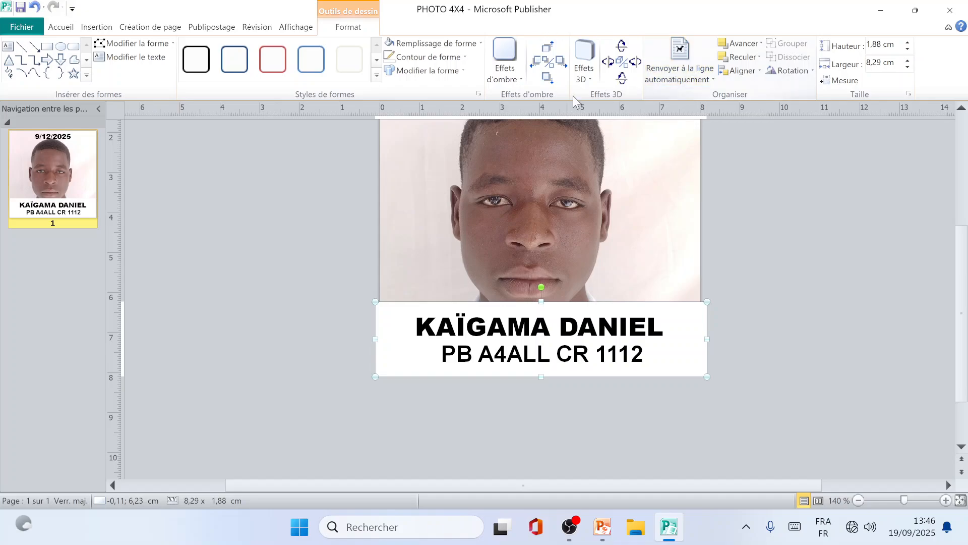
{"action": "right_click", "coordinate": [706, 326]}
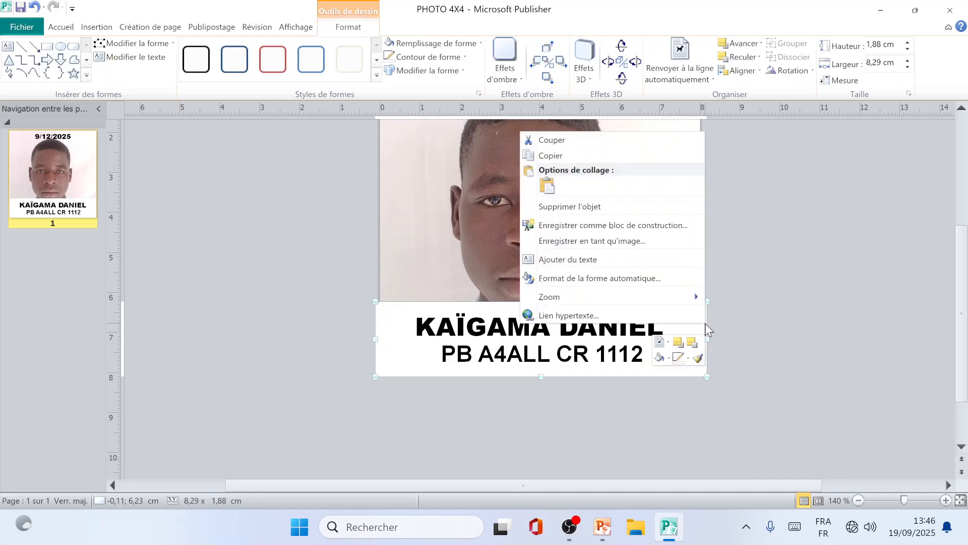
{"action": "left_click", "coordinate": [580, 283]}
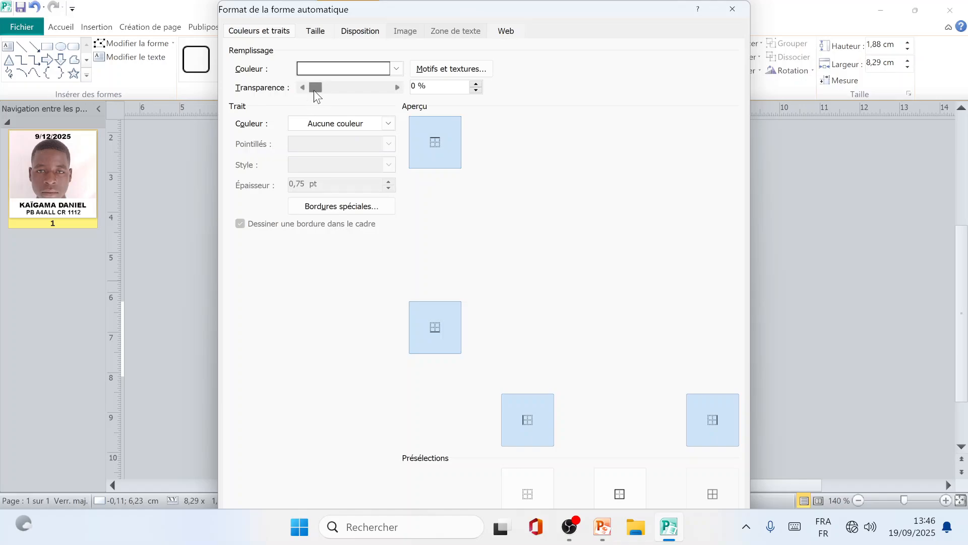
{"action": "left_click_drag", "start_coordinate": [313, 90], "coordinate": [367, 95]}
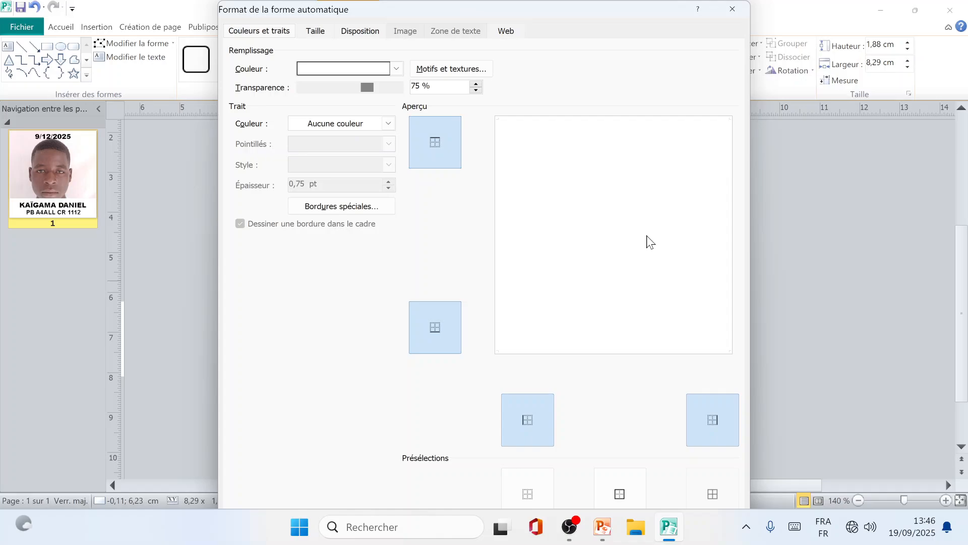
{"action": "key", "text": "Return"}
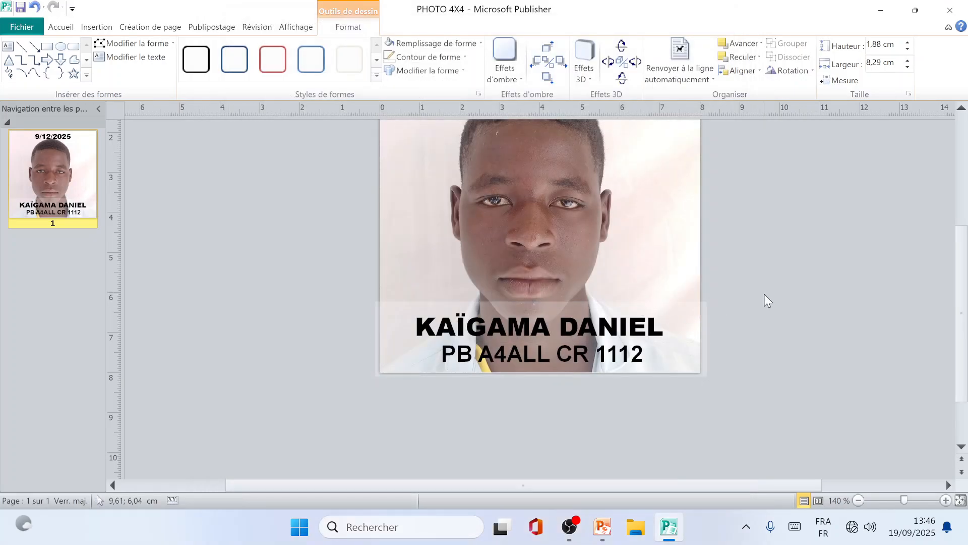
{"action": "left_click", "coordinate": [764, 295]}
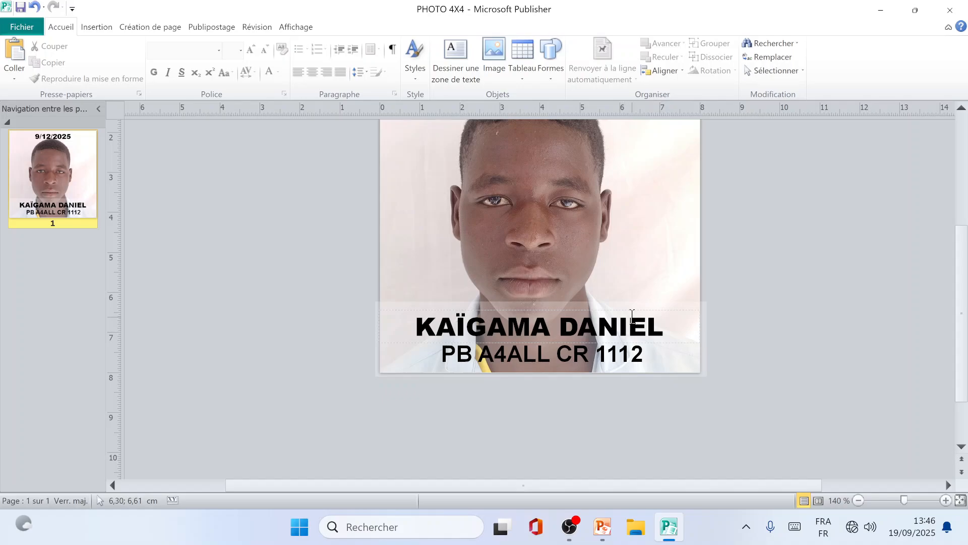
Check the finished photo layout and preview the merged results for recipients 5 to 7
{"action": "scroll", "coordinate": [673, 325], "scroll_direction": "up", "scroll_amount": 3}
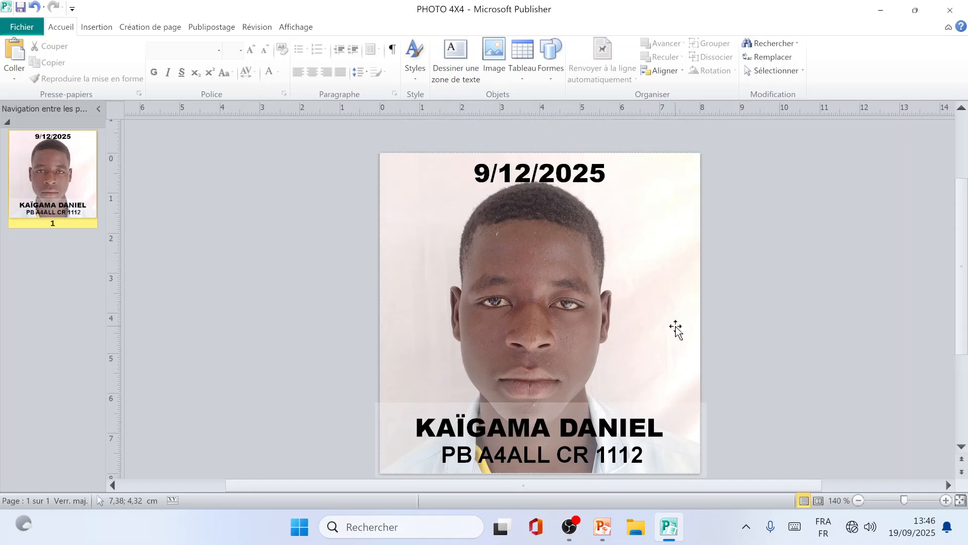
{"action": "scroll", "coordinate": [677, 328], "scroll_direction": "down", "scroll_amount": 5}
{"action": "scroll", "coordinate": [676, 327], "scroll_direction": "up", "scroll_amount": 4}
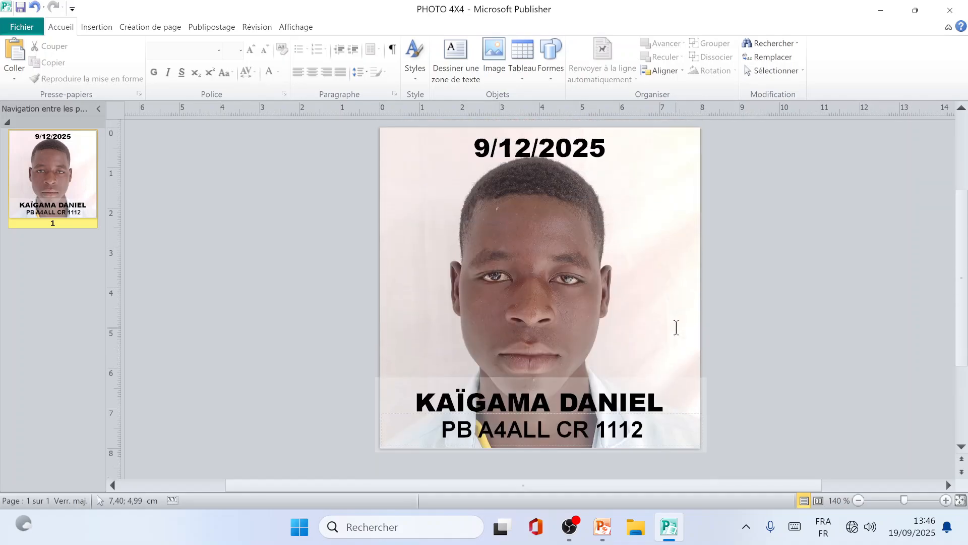
{"action": "scroll", "coordinate": [627, 340], "scroll_direction": "down", "scroll_amount": 1}
{"action": "scroll", "coordinate": [627, 343], "scroll_direction": "down", "scroll_amount": 1}
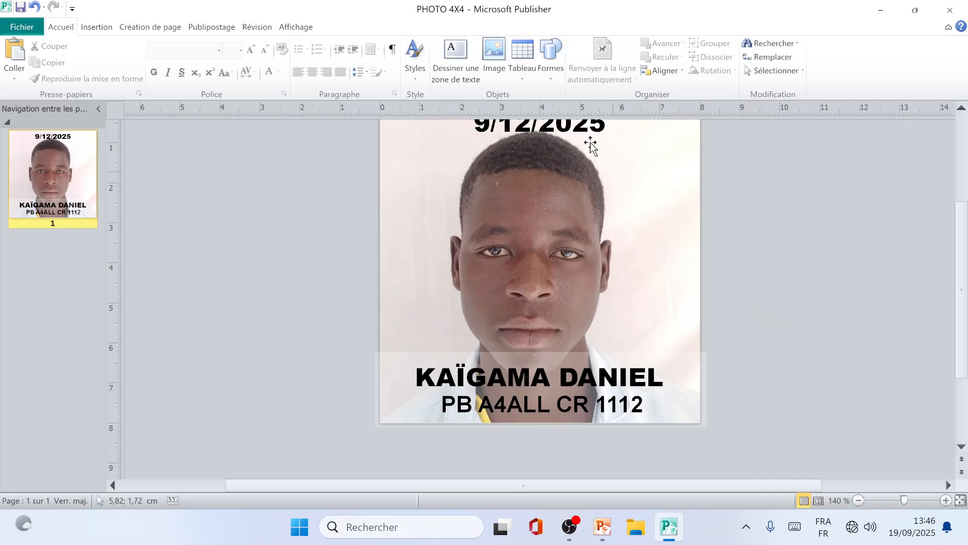
{"action": "left_click", "coordinate": [200, 28]}
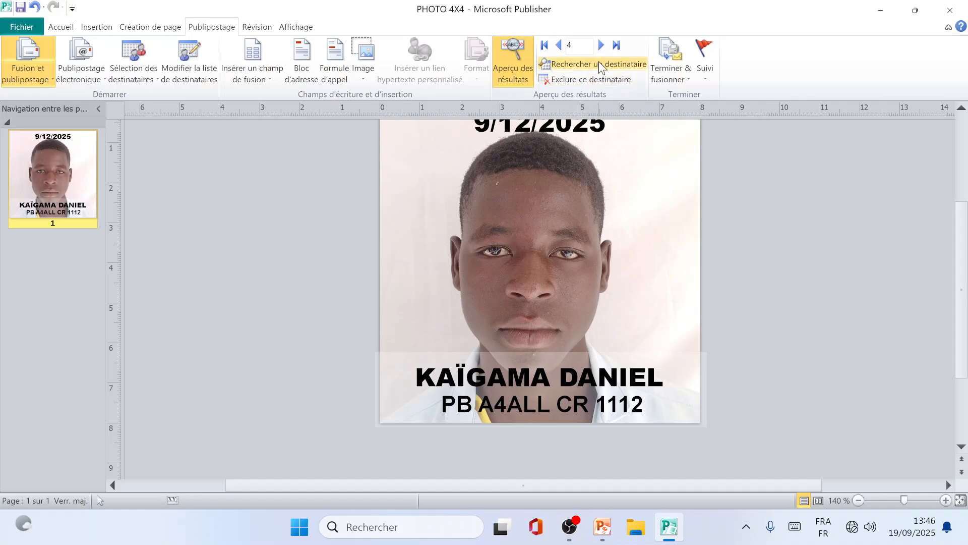
{"action": "left_click", "coordinate": [600, 45]}
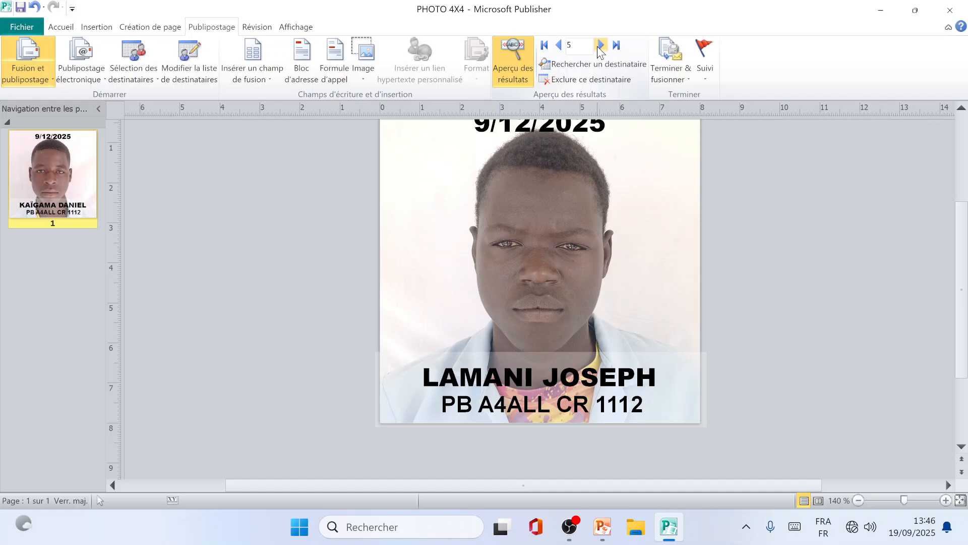
{"action": "left_click", "coordinate": [600, 45]}
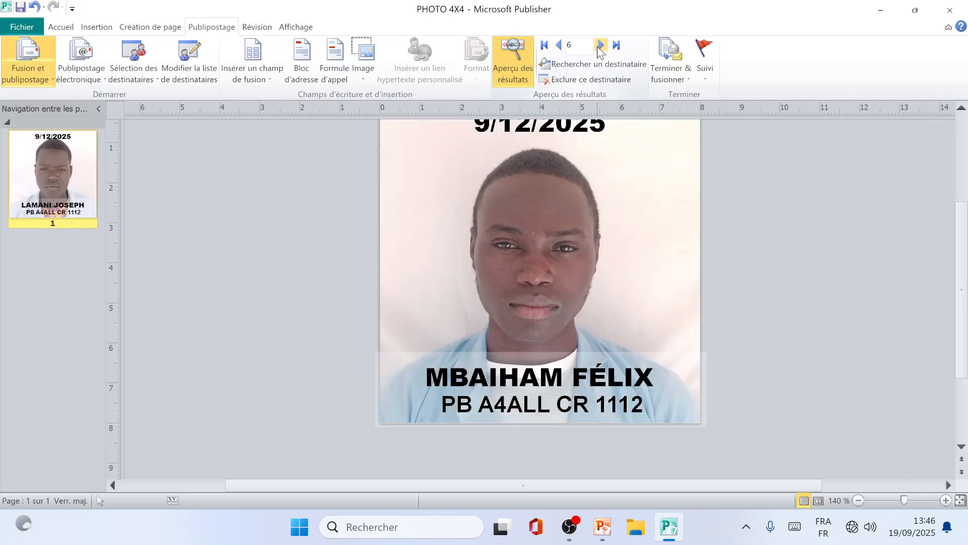
{"action": "left_click", "coordinate": [600, 45]}
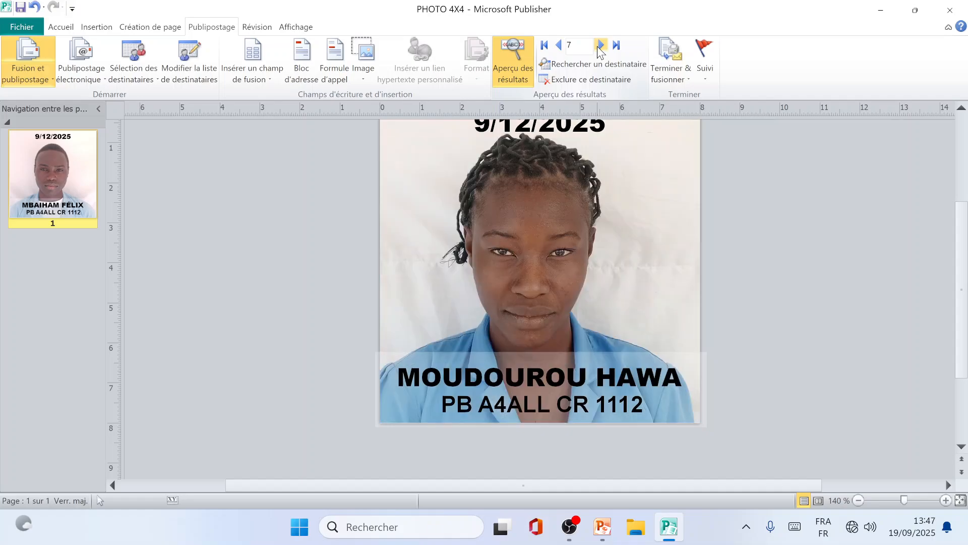
{"action": "scroll", "coordinate": [594, 222], "scroll_direction": "up", "scroll_amount": 1}
{"action": "scroll", "coordinate": [594, 222], "scroll_direction": "down", "scroll_amount": 3}
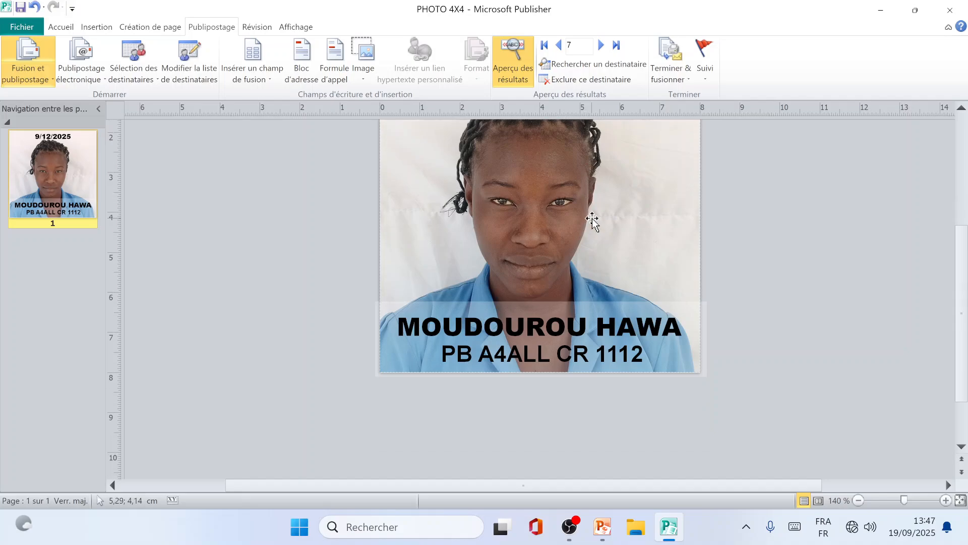